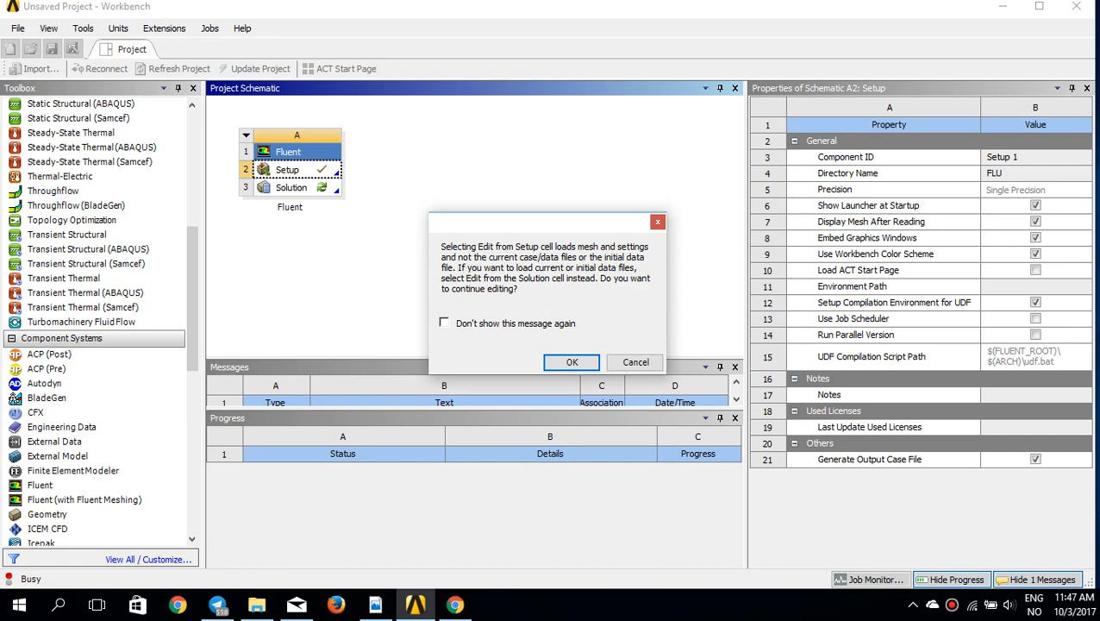
# Continue editing the Setup cell and start Fluent with the launcher's default serial settings.
pyautogui.click(570, 362)
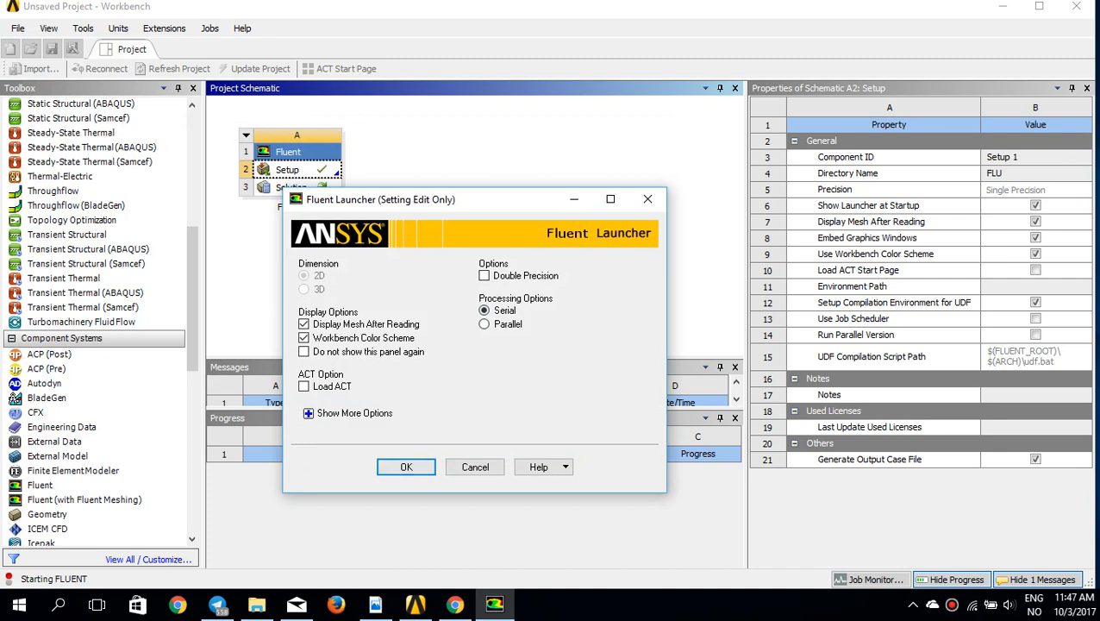
pyautogui.click(397, 467)
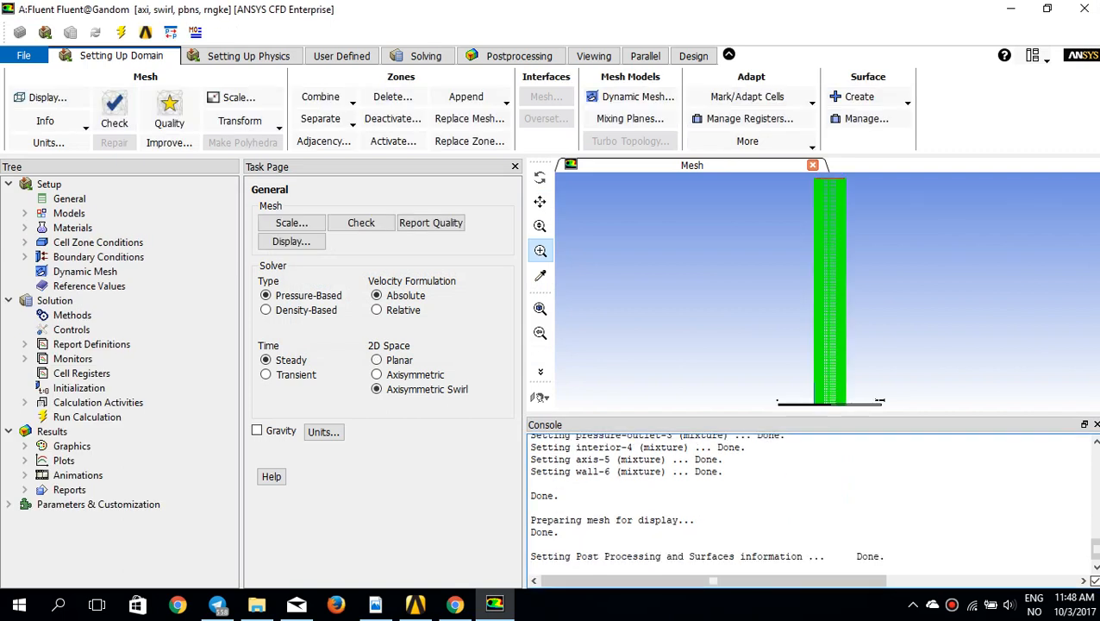
# Open the mesh display settings and add interior-4, pressure-outlet-3 and velocity-inlet-2 to the displayed surfaces alongside wall-6.
pyautogui.scroll(3, 878, 400)
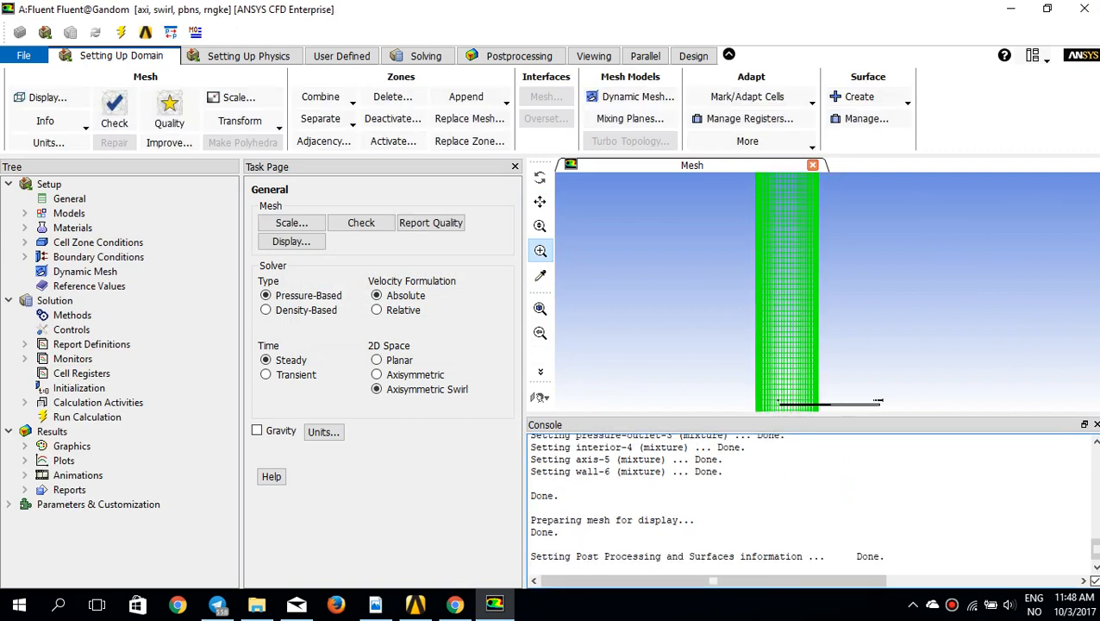
pyautogui.moveTo(801, 285); pyautogui.dragTo(818, 285)
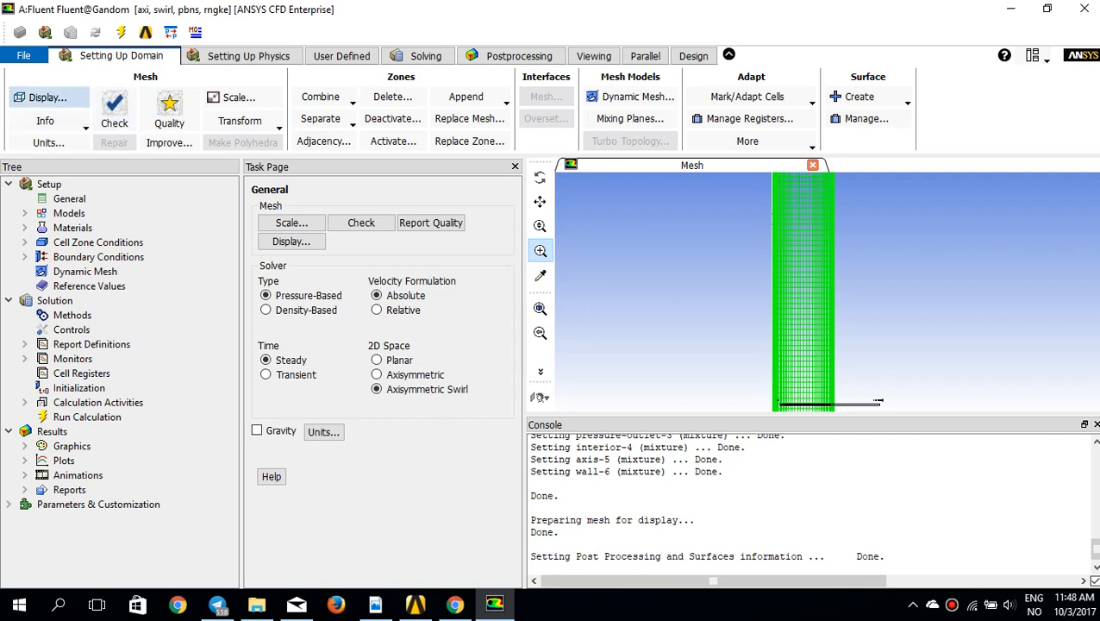
pyautogui.click(47, 96)
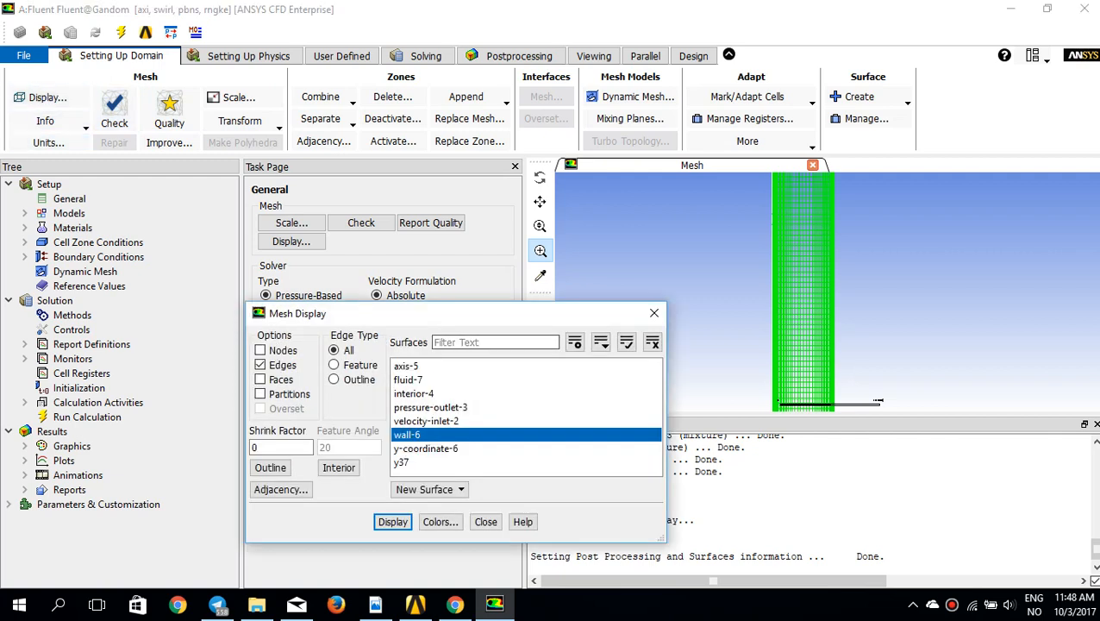
pyautogui.moveTo(802, 285); pyautogui.dragTo(809, 178)
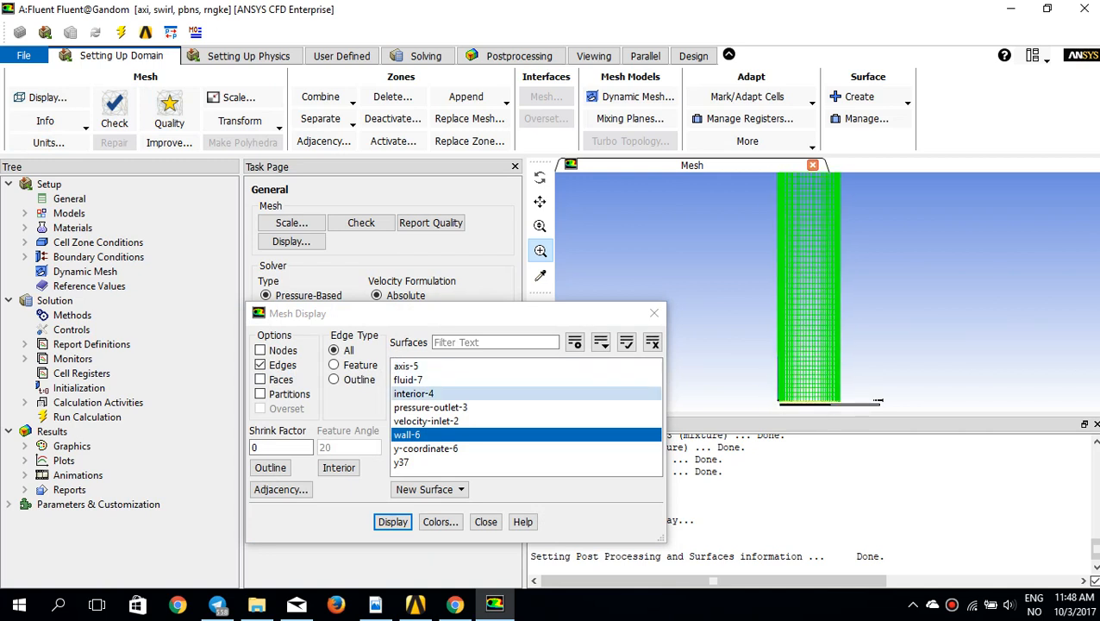
pyautogui.click(414, 393)
pyautogui.click(430, 407)
pyautogui.click(392, 522)
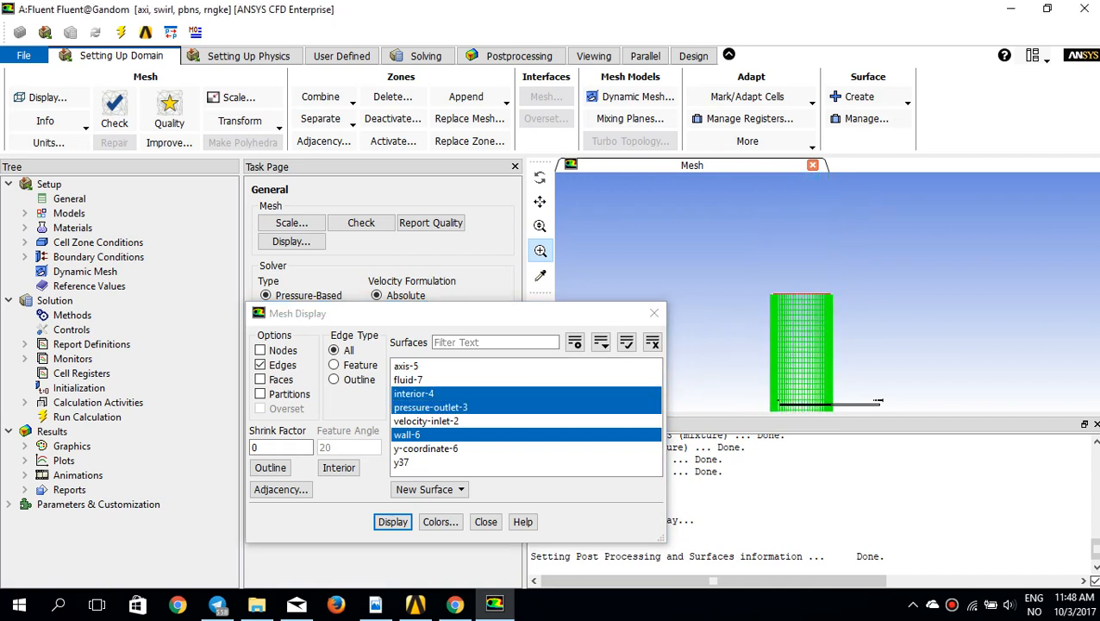
pyautogui.click(426, 421)
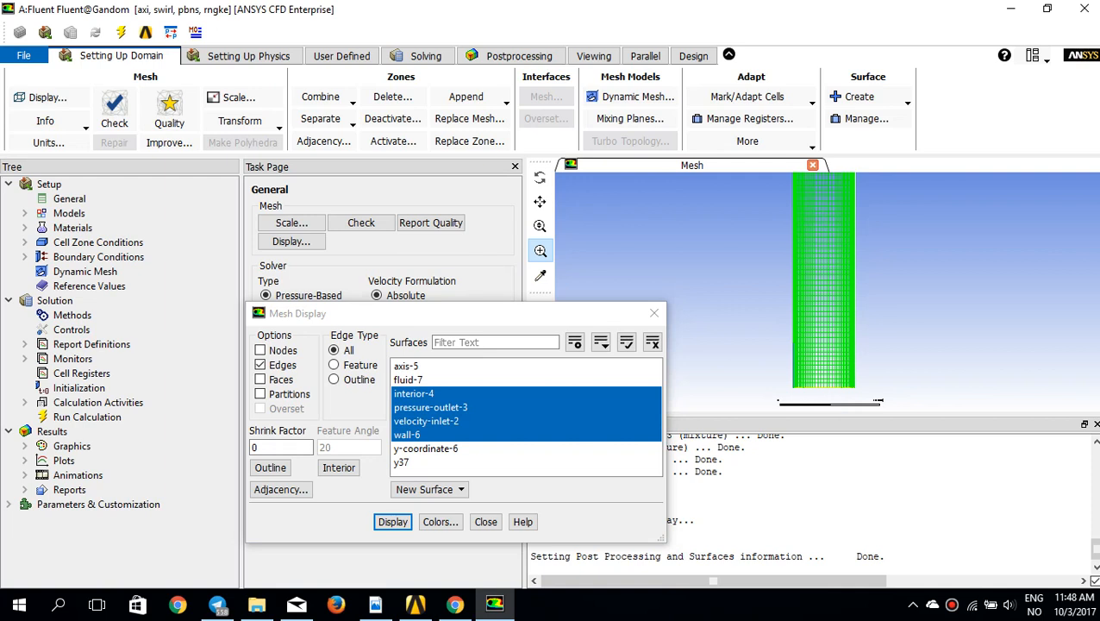
# Deselect velocity-inlet-2, pressure-outlet-3 and interior-4, display only wall-6, and close the mesh display settings.
pyautogui.keyDown('ctrl'); pyautogui.click(426, 420); pyautogui.keyUp('ctrl')
pyautogui.keyDown('ctrl'); pyautogui.click(430, 407); pyautogui.keyUp('ctrl')
pyautogui.keyDown('ctrl'); pyautogui.click(413, 393); pyautogui.keyUp('ctrl')
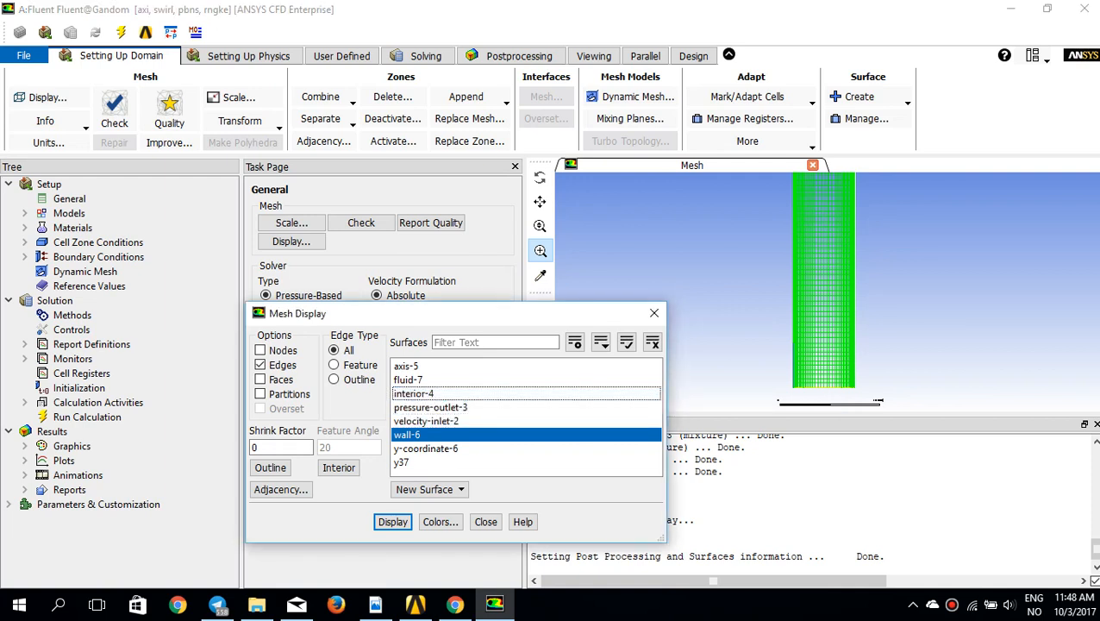
pyautogui.click(392, 522)
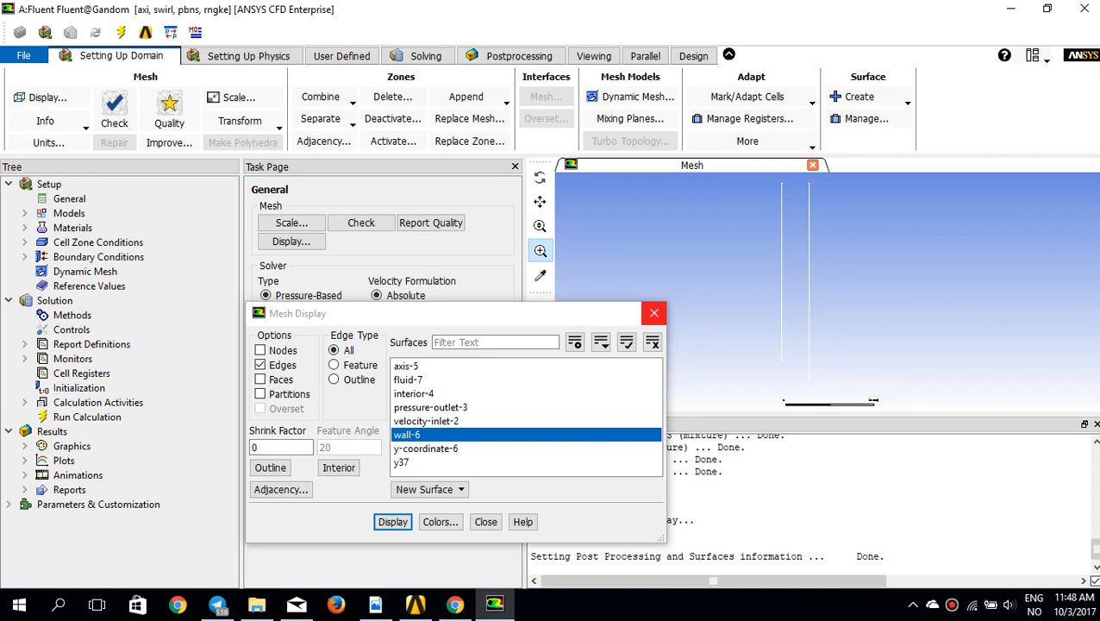
pyautogui.click(654, 314)
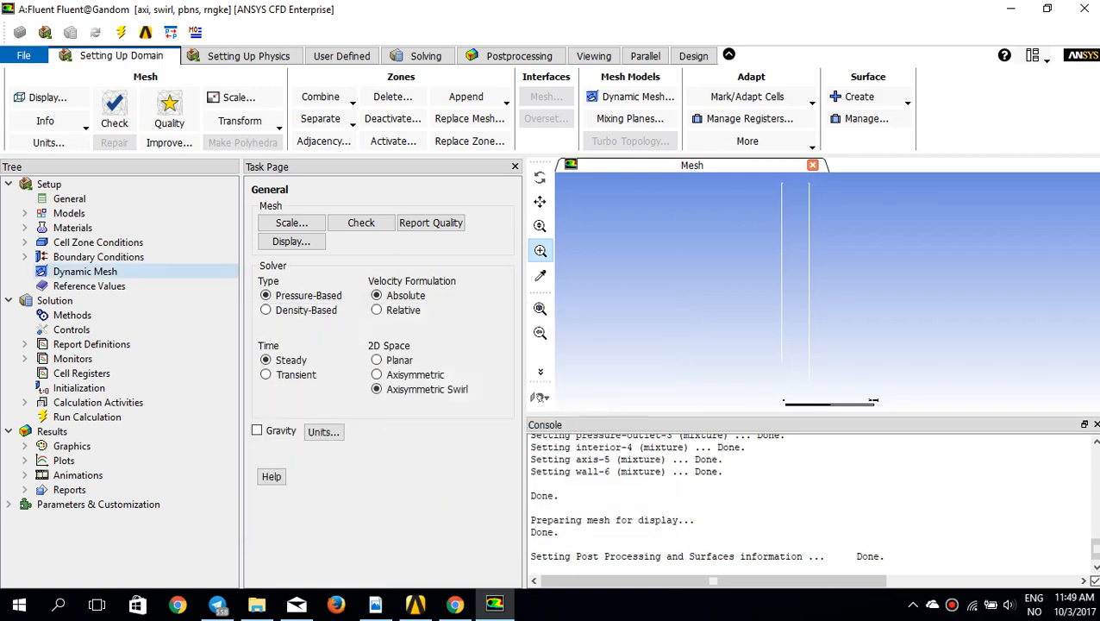
# Review the viscous model's turbulence, RNG and near-wall treatment options and accept them as set.
pyautogui.doubleClick(69, 212)
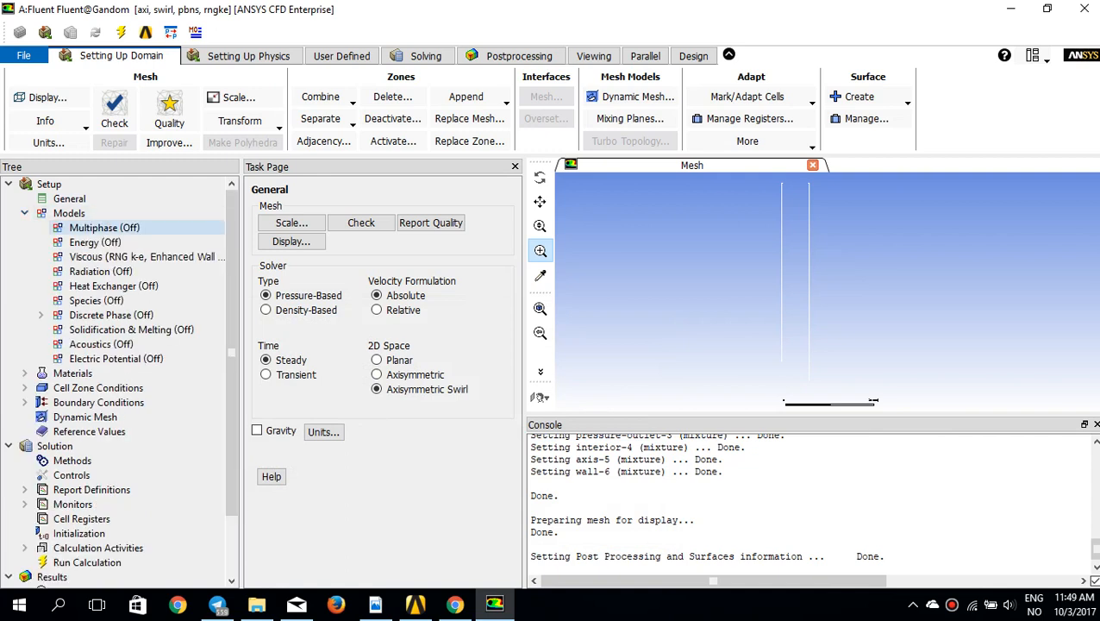
pyautogui.click(138, 256)
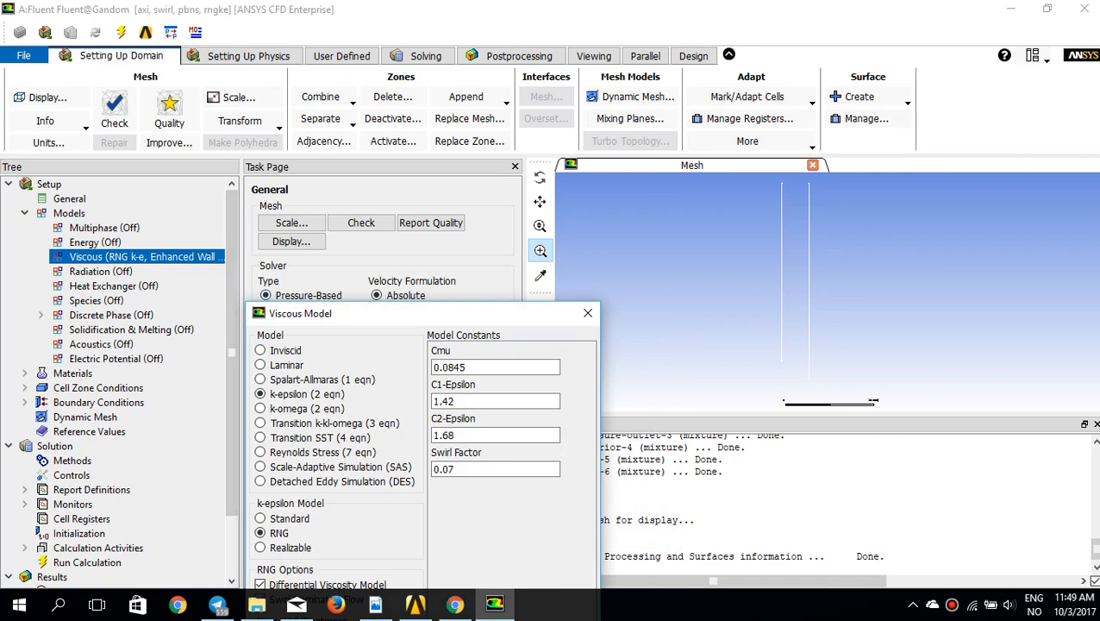
pyautogui.moveTo(299, 263); pyautogui.dragTo(317, 227)
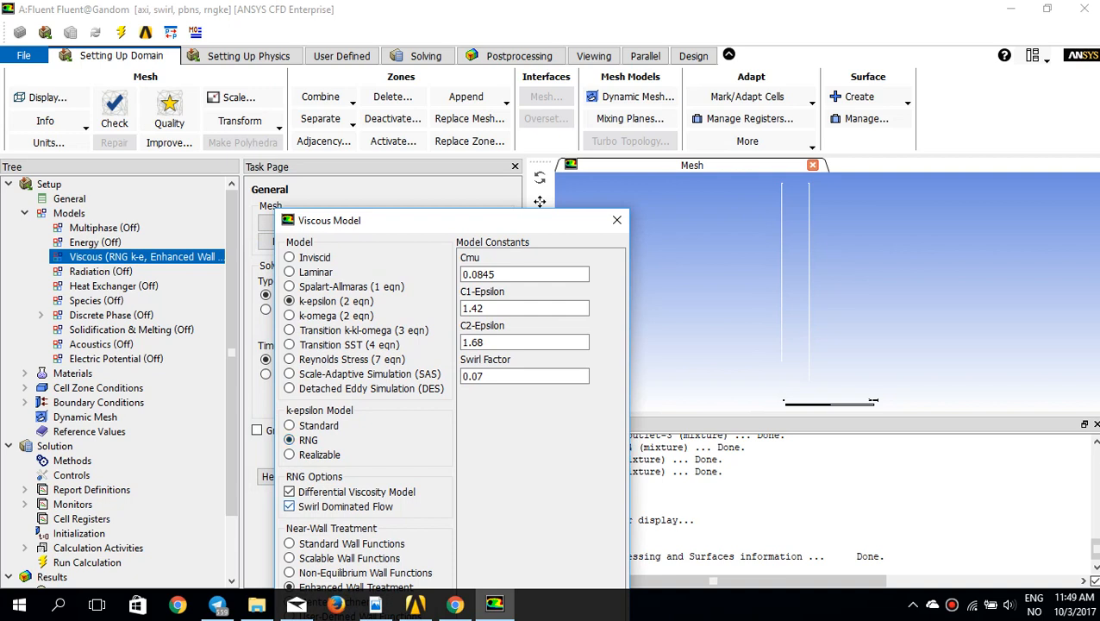
pyautogui.moveTo(385, 231); pyautogui.dragTo(411, 151)
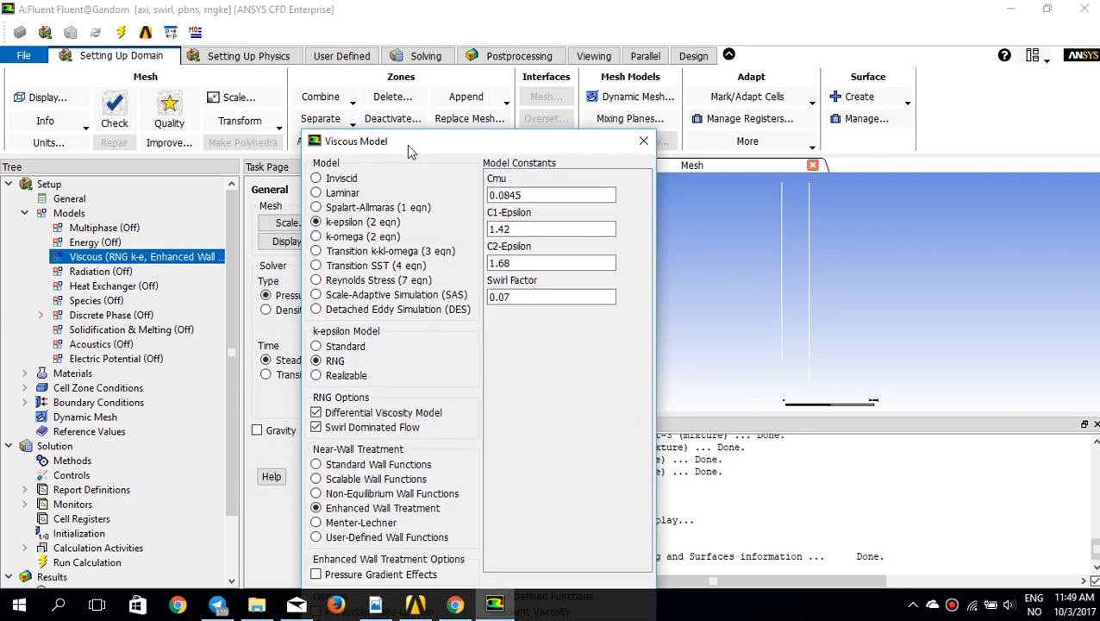
pyautogui.moveTo(411, 150); pyautogui.dragTo(418, 125)
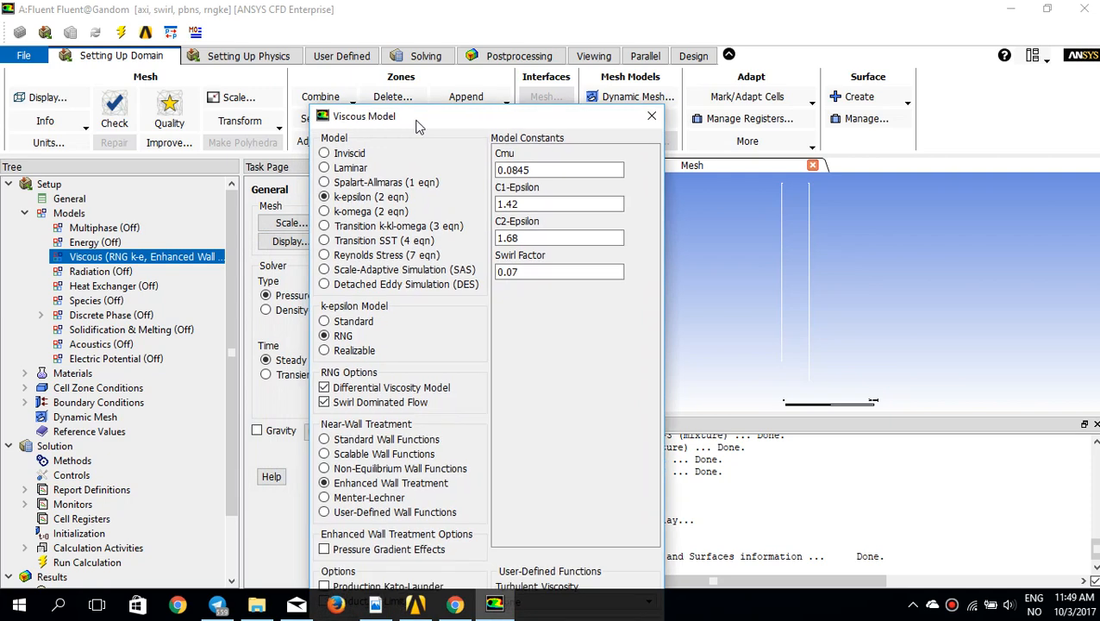
pyautogui.moveTo(418, 126); pyautogui.dragTo(441, 98)
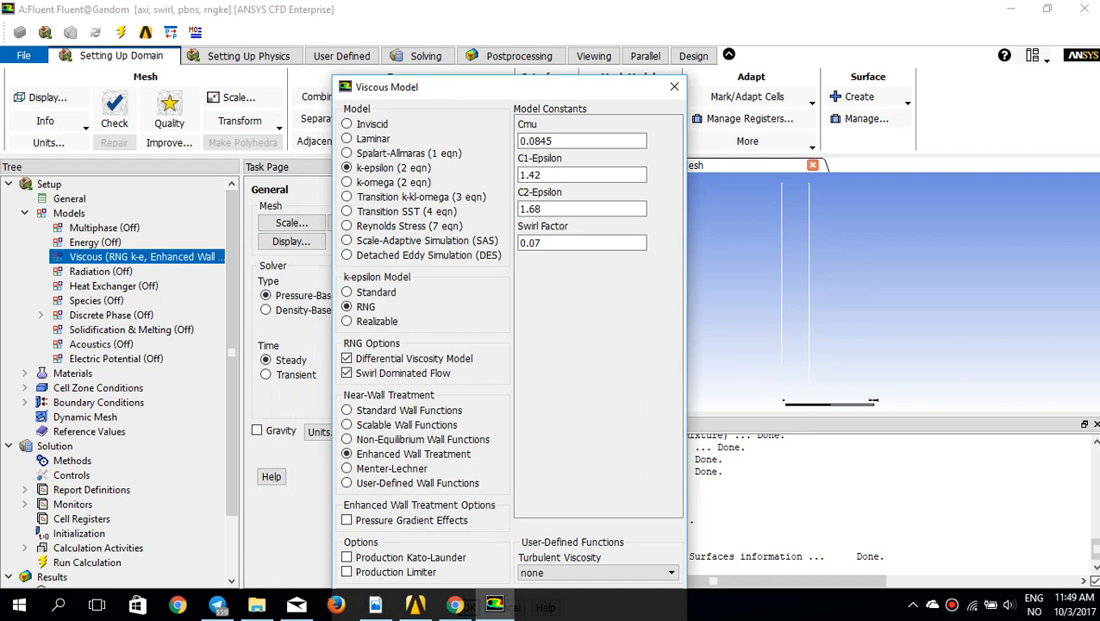
pyautogui.moveTo(519, 86); pyautogui.dragTo(536, 36)
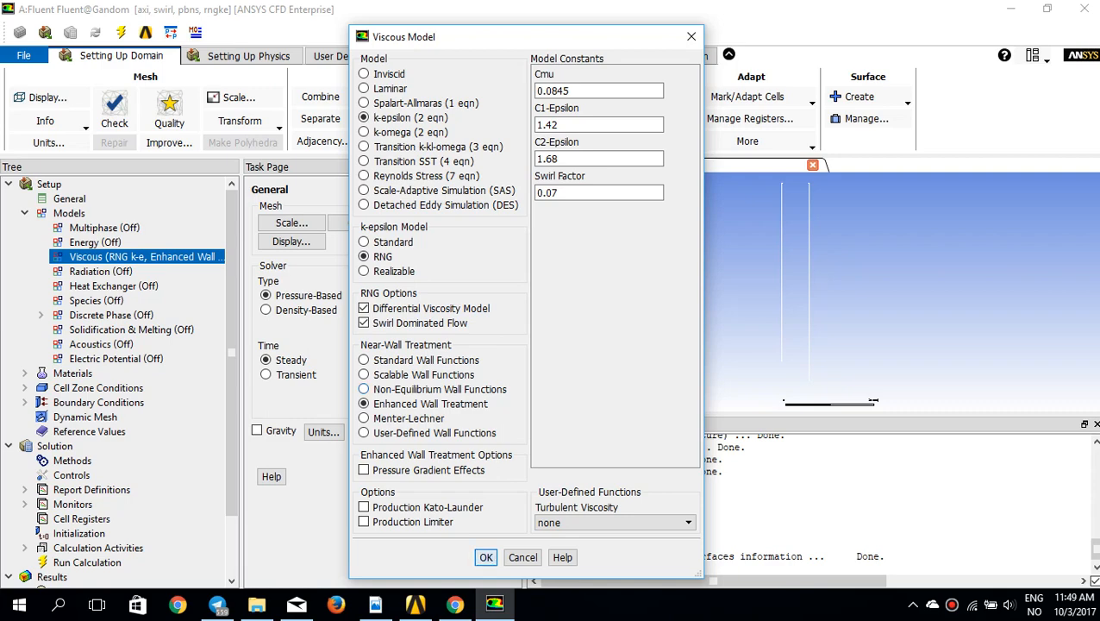
pyautogui.click(485, 557)
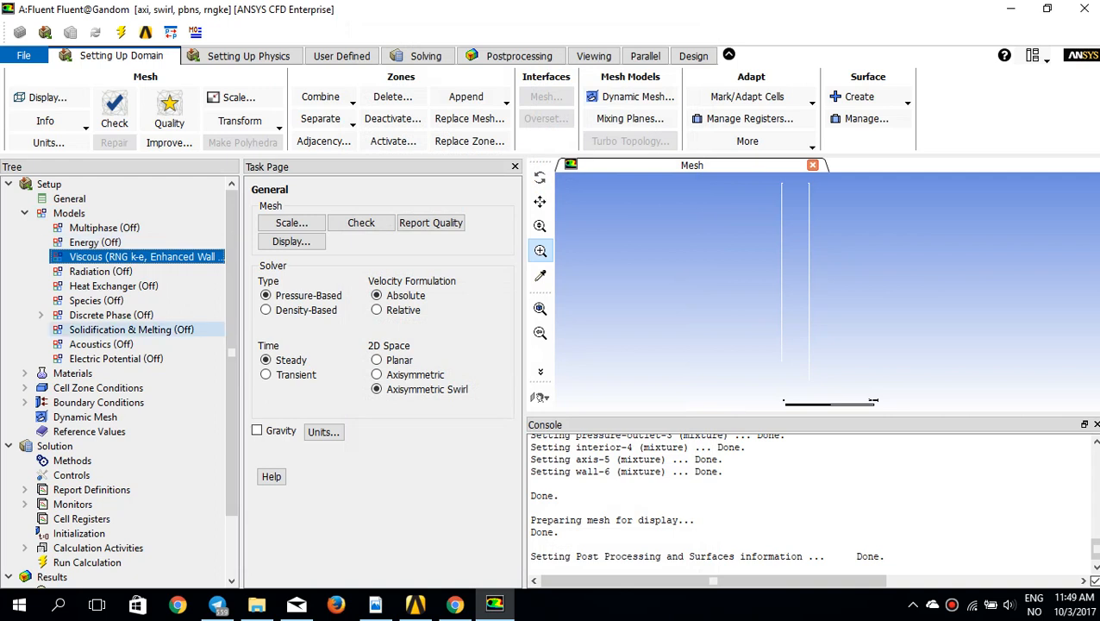
# Examine the density and viscosity properties of the fluid material air, leaving them as they are.
pyautogui.click(24, 372)
pyautogui.doubleClick(79, 387)
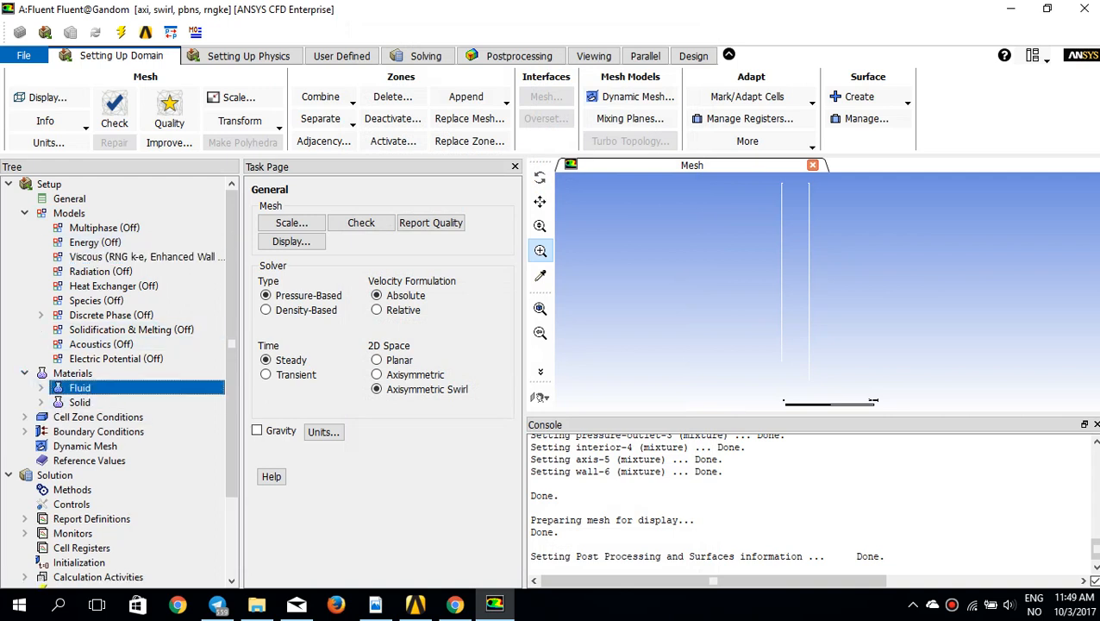
pyautogui.doubleClick(91, 402)
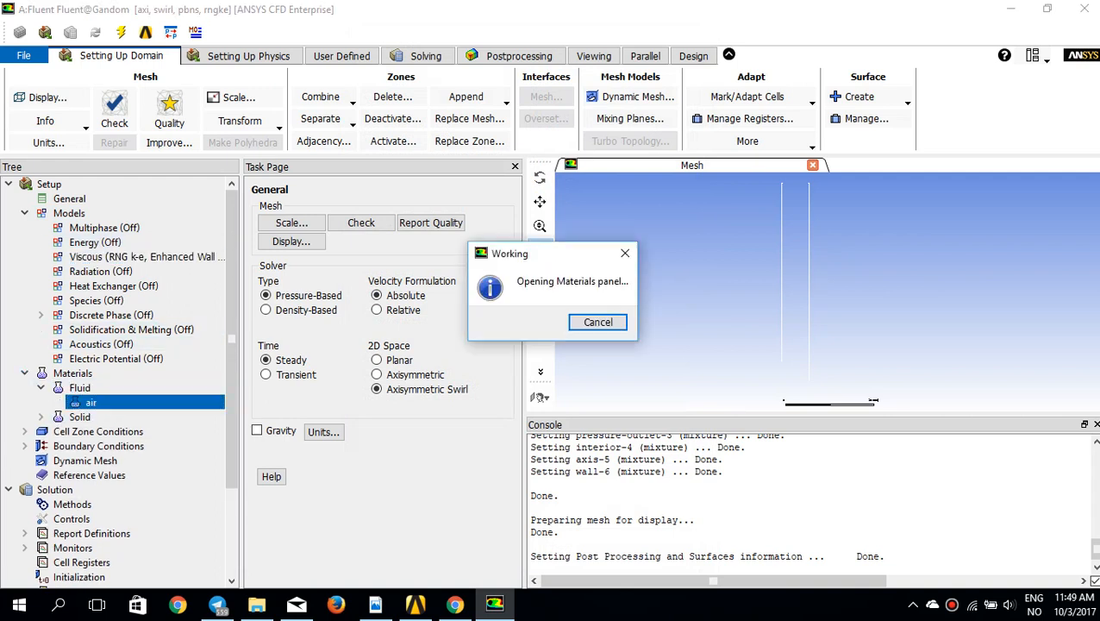
pyautogui.moveTo(439, 316); pyautogui.dragTo(447, 211)
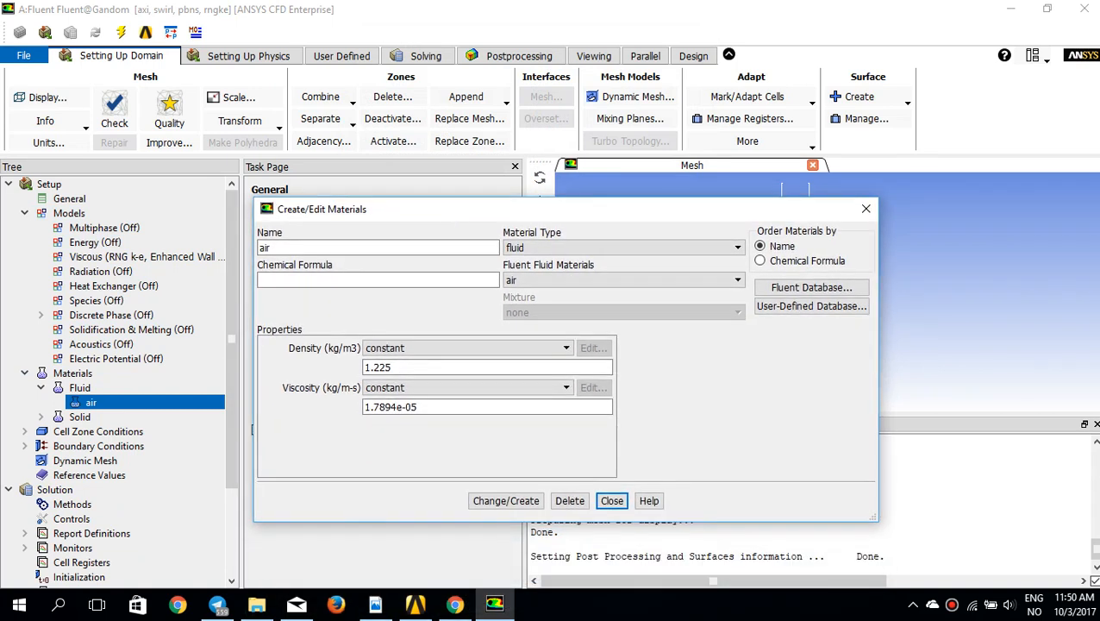
pyautogui.click(866, 209)
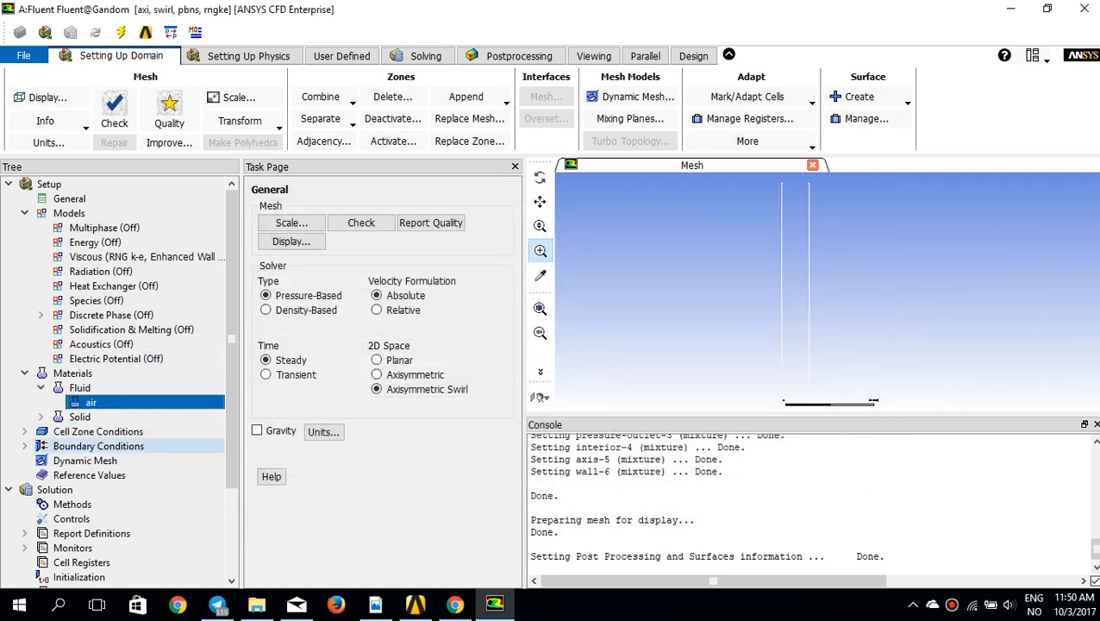
# Review the frame motion and rotational velocity settings of the fluid-7 cell zone and accept them.
pyautogui.click(24, 431)
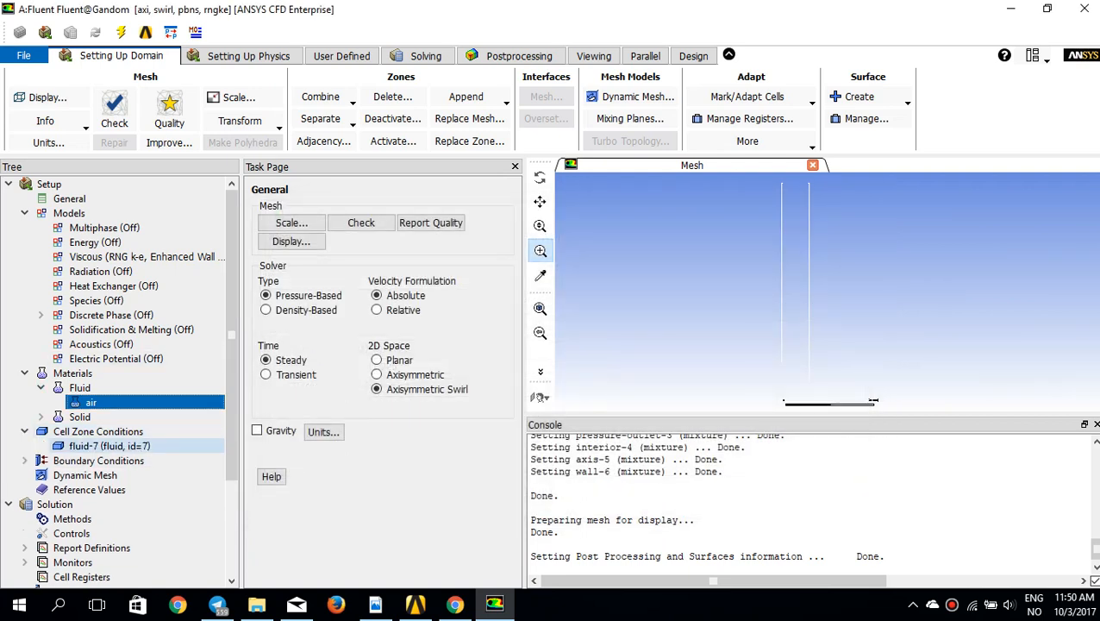
pyautogui.click(109, 446)
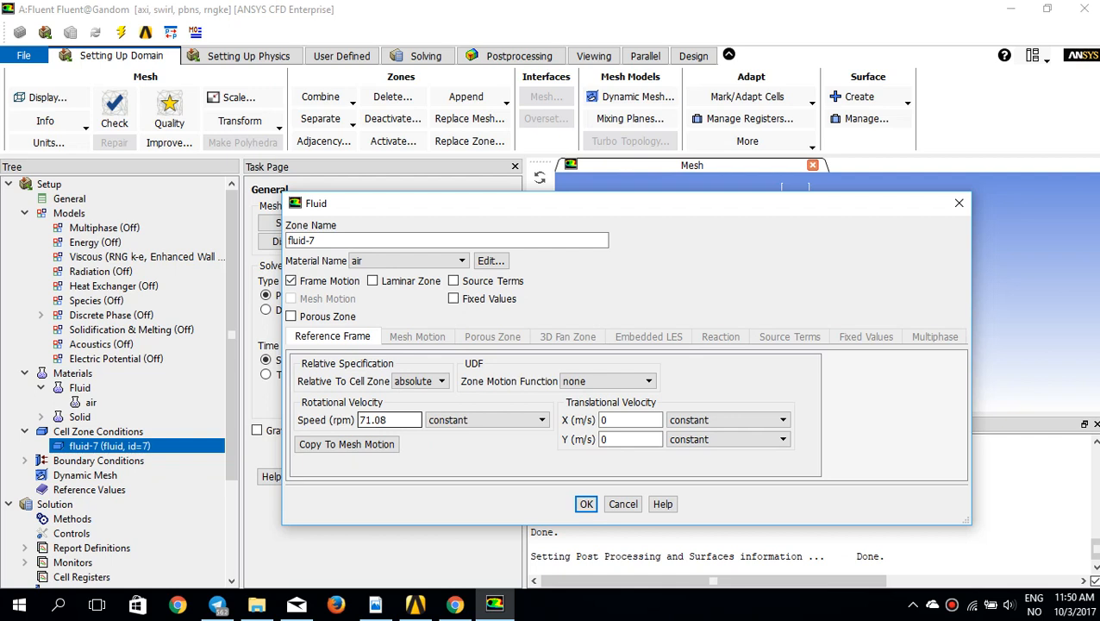
pyautogui.click(487, 420)
pyautogui.click(586, 503)
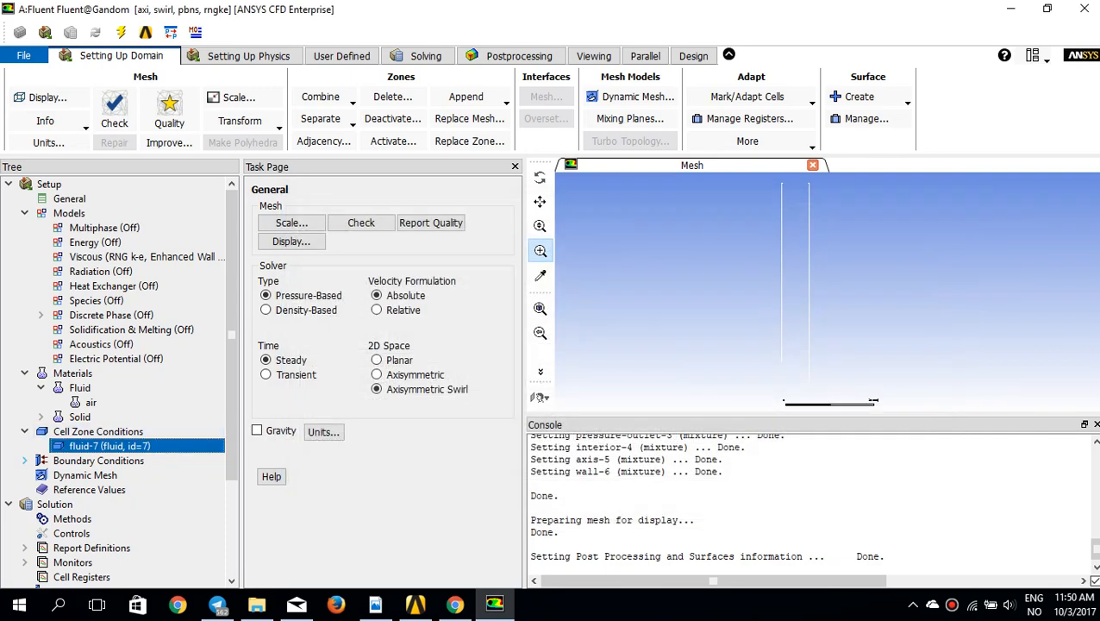
# Expand the boundary conditions and examine the momentum settings of pressure-outlet-3.
pyautogui.click(24, 461)
pyautogui.click(105, 475)
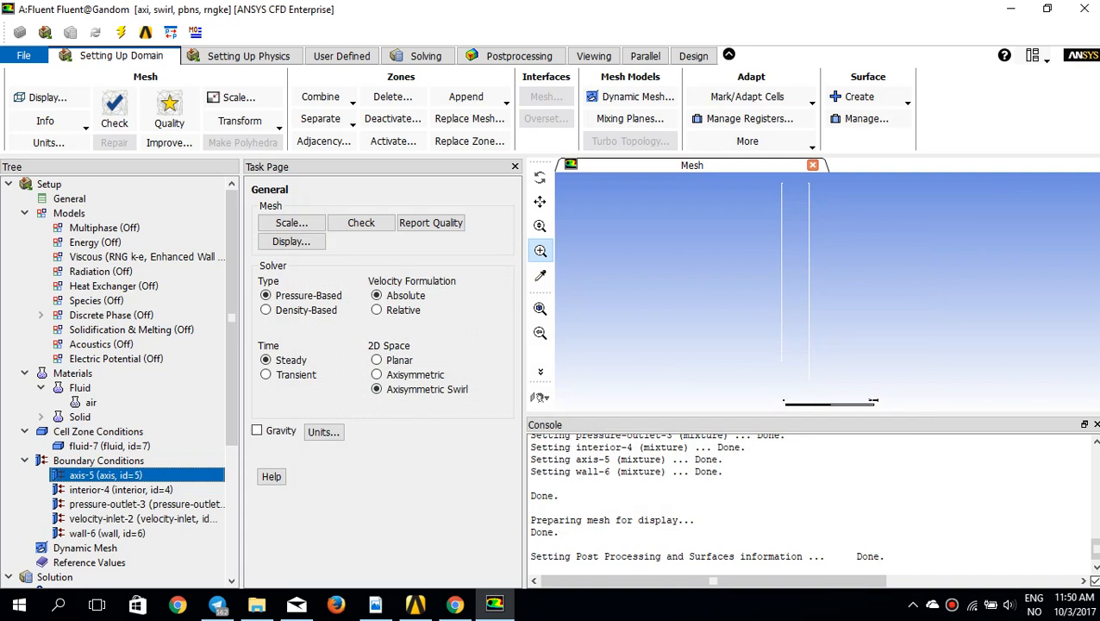
pyautogui.click(138, 503)
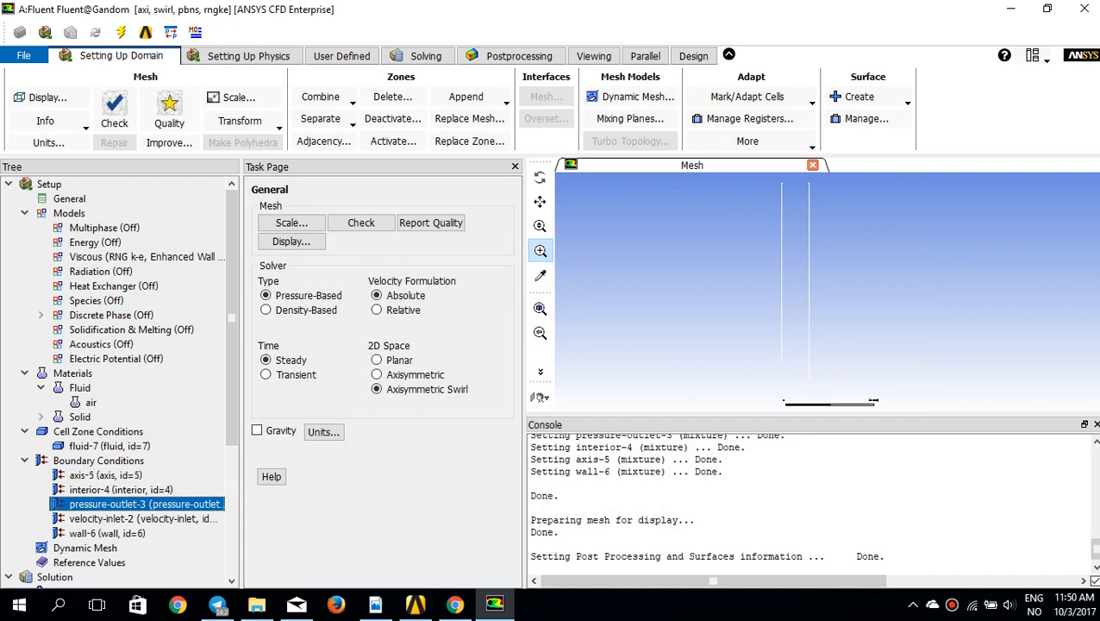
pyautogui.doubleClick(138, 504)
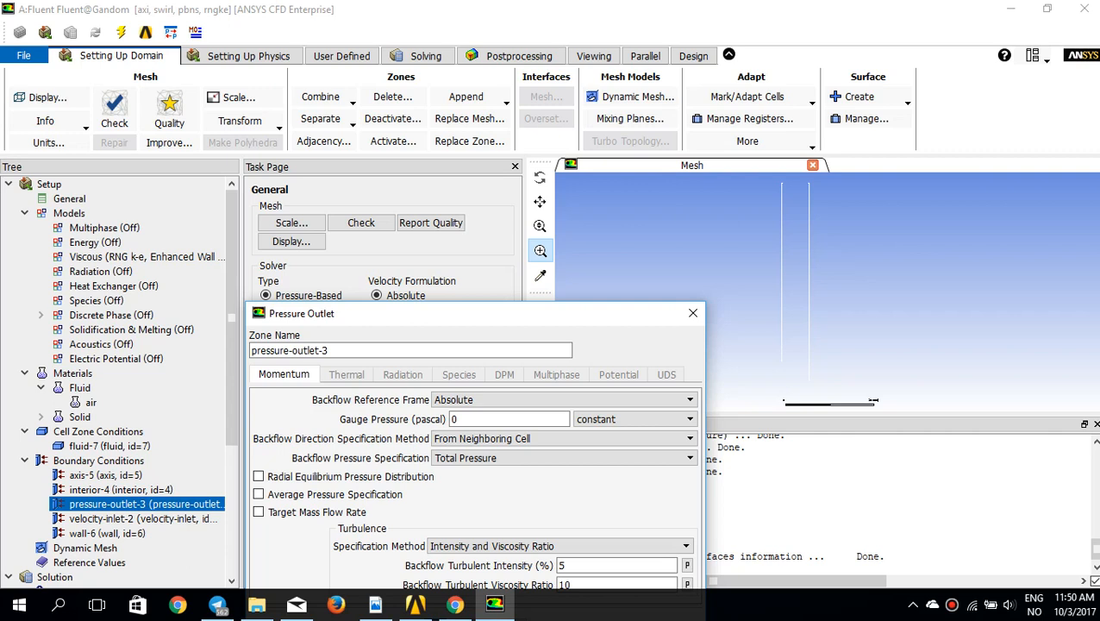
pyautogui.click(692, 313)
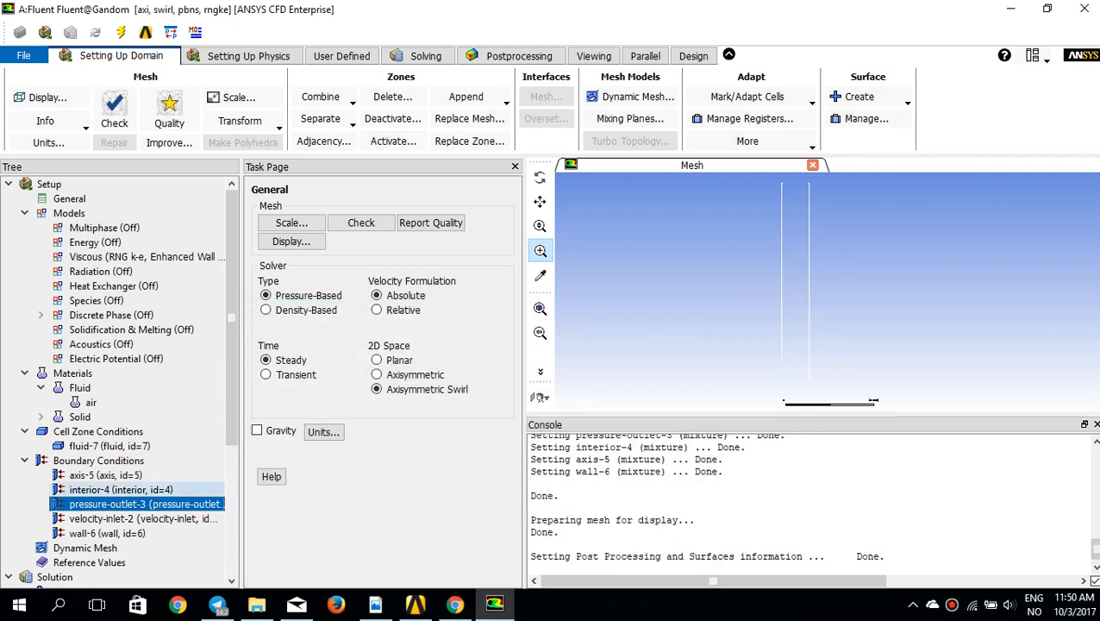
# Review the velocity components and turbulence settings of the velocity-inlet-2 boundary and accept them.
pyautogui.click(100, 519)
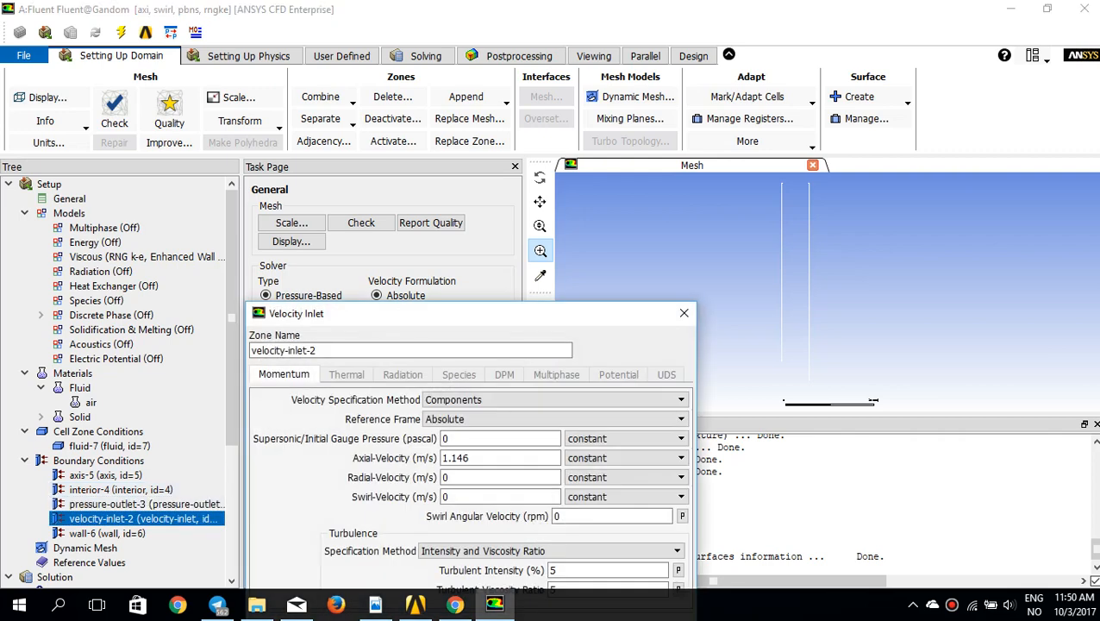
pyautogui.moveTo(486, 315); pyautogui.dragTo(517, 246)
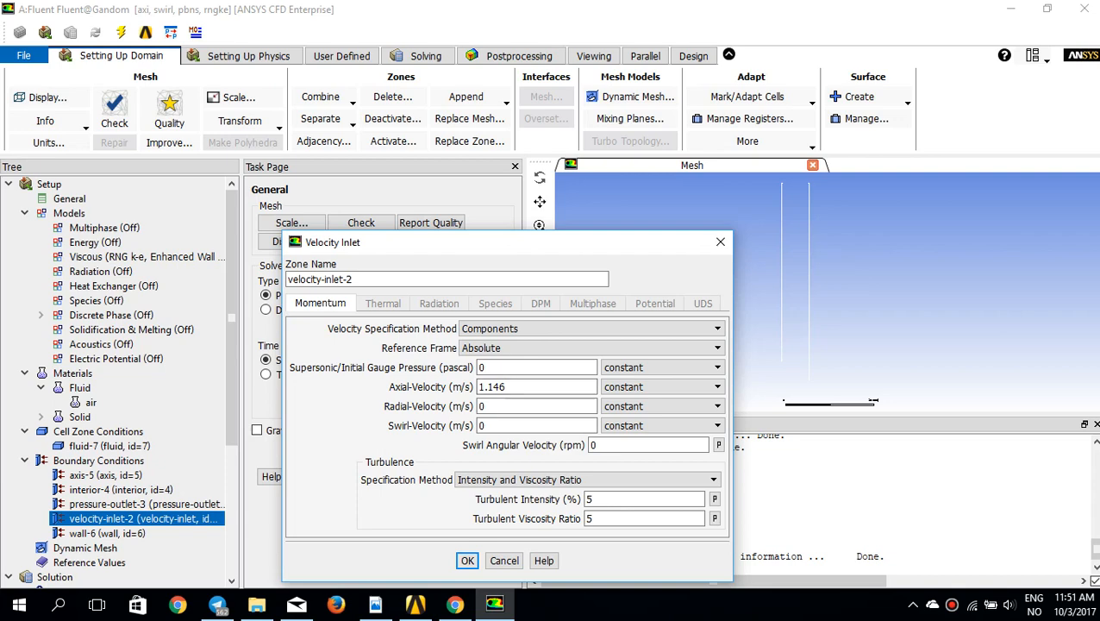
pyautogui.press('Return')
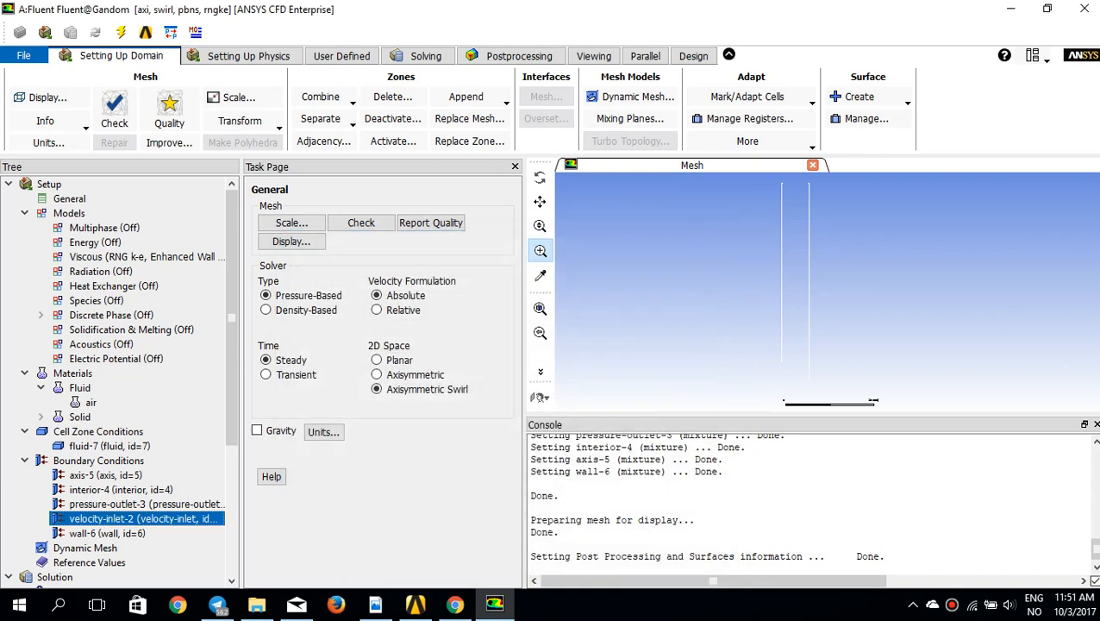
# Review the wall motion, shear condition and roughness settings of the wall-6 boundary and accept them.
pyautogui.doubleClick(107, 533)
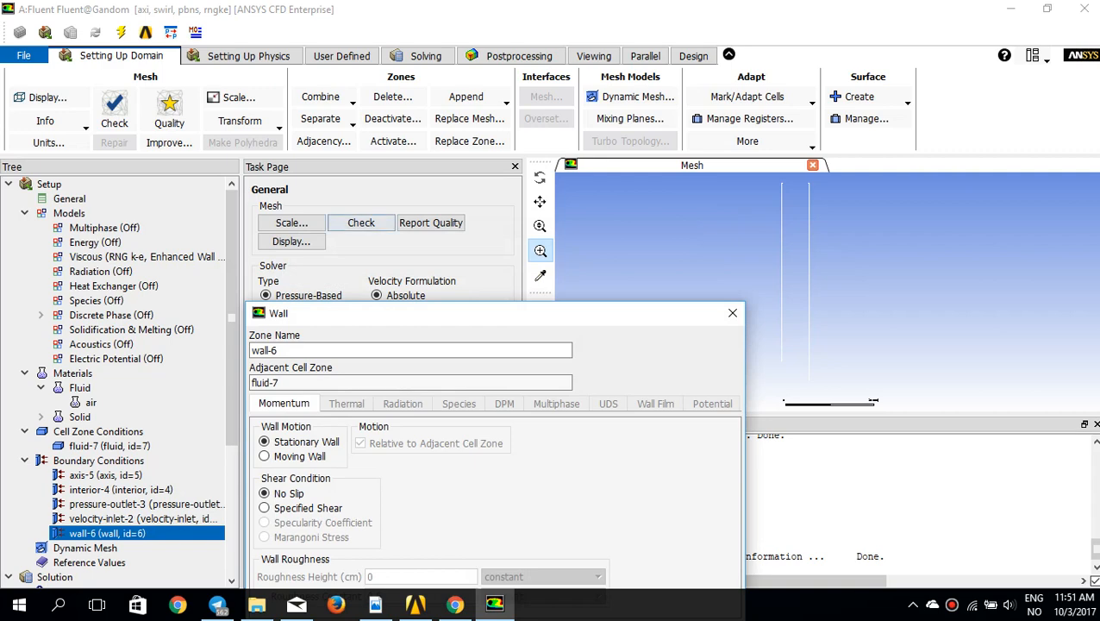
pyautogui.moveTo(397, 318); pyautogui.dragTo(517, 223)
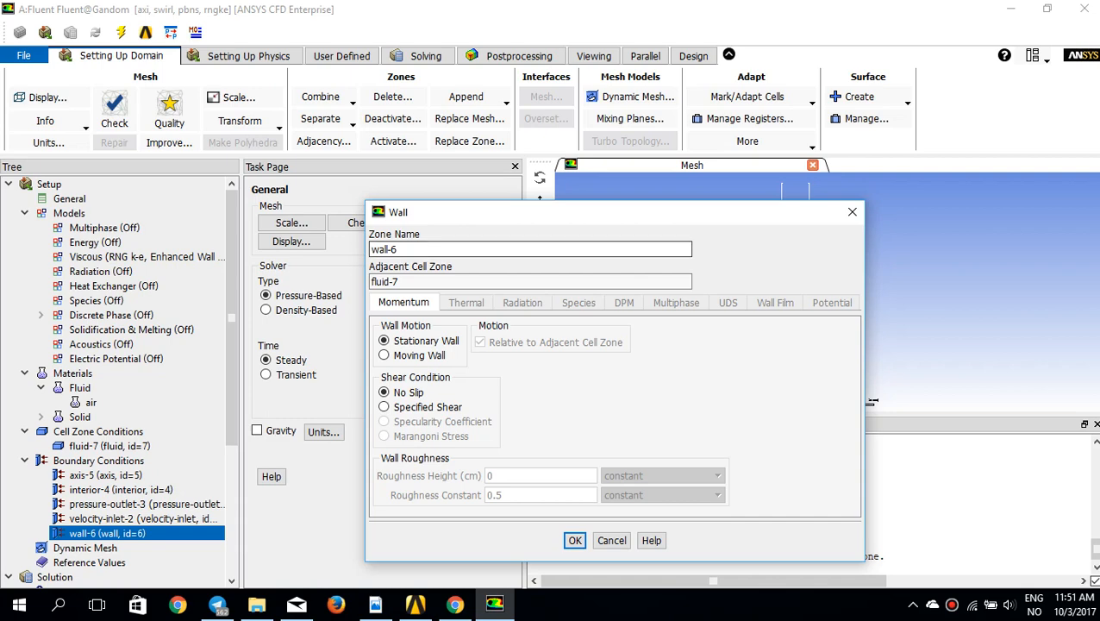
pyautogui.press('Return')
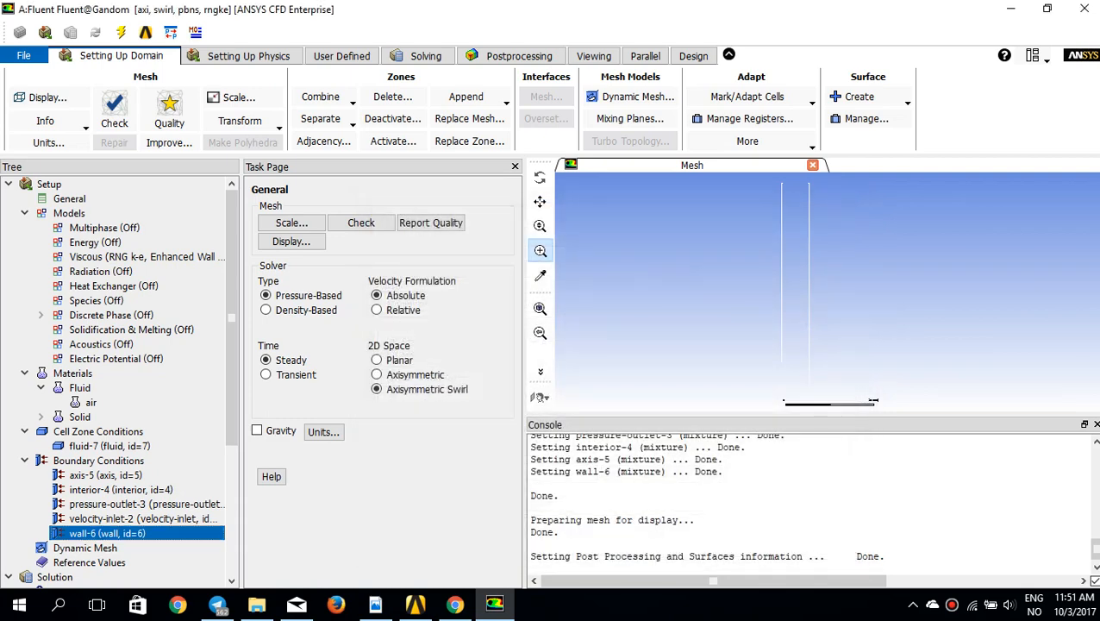
# Examine the solution methods, including the pressure-velocity coupling scheme, spatial discretization and the options for turbulent kinetic energy.
pyautogui.scroll(-3, 121, 380)
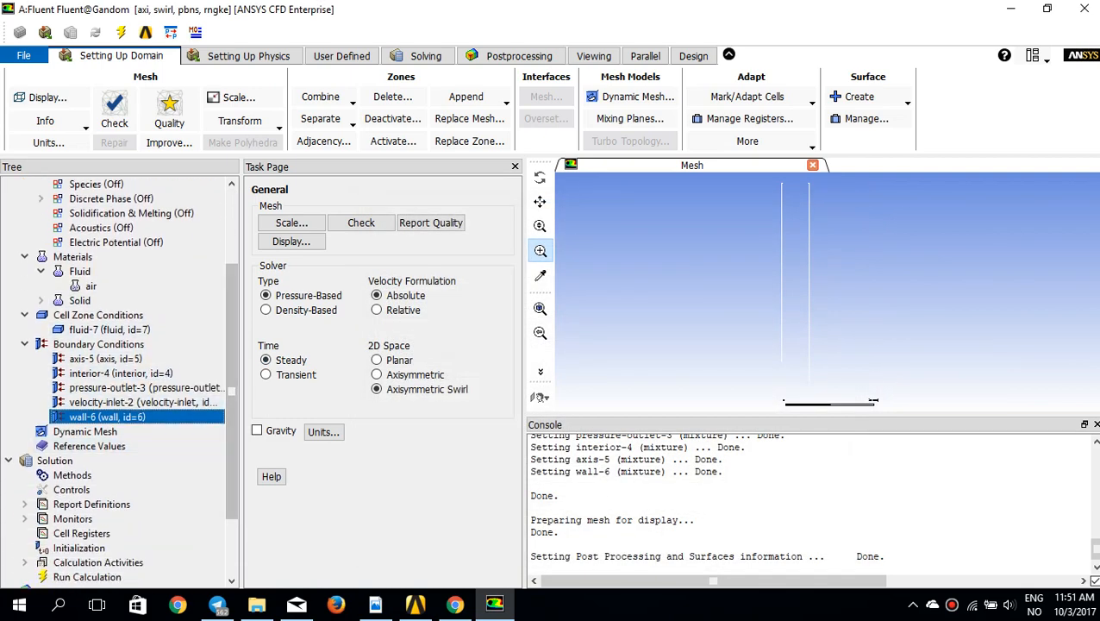
pyautogui.click(73, 475)
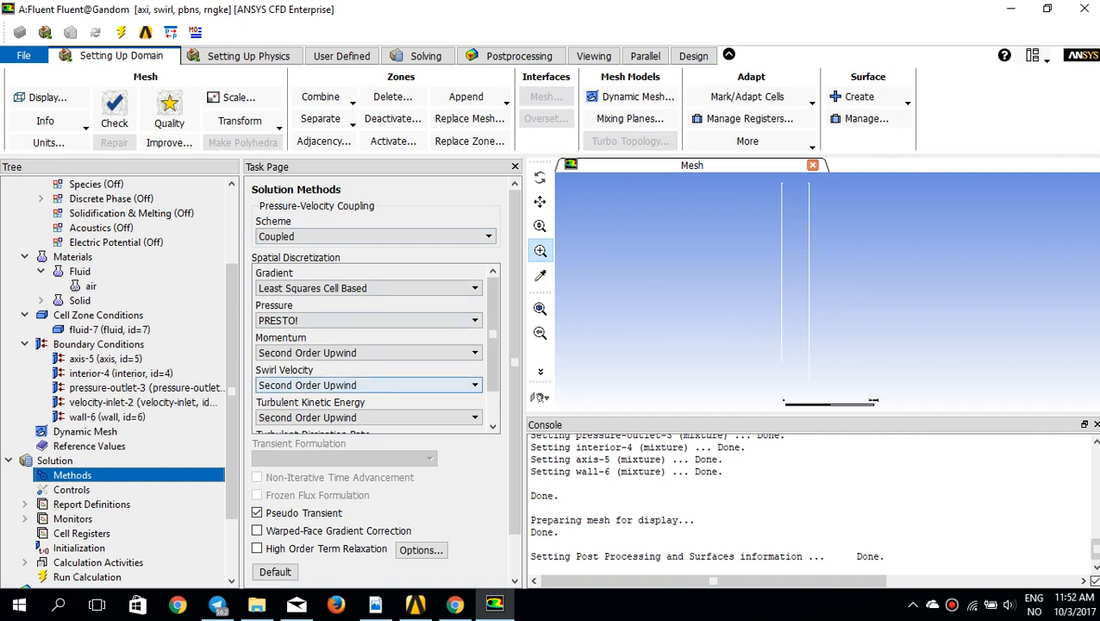
pyautogui.scroll(-1, 492, 345)
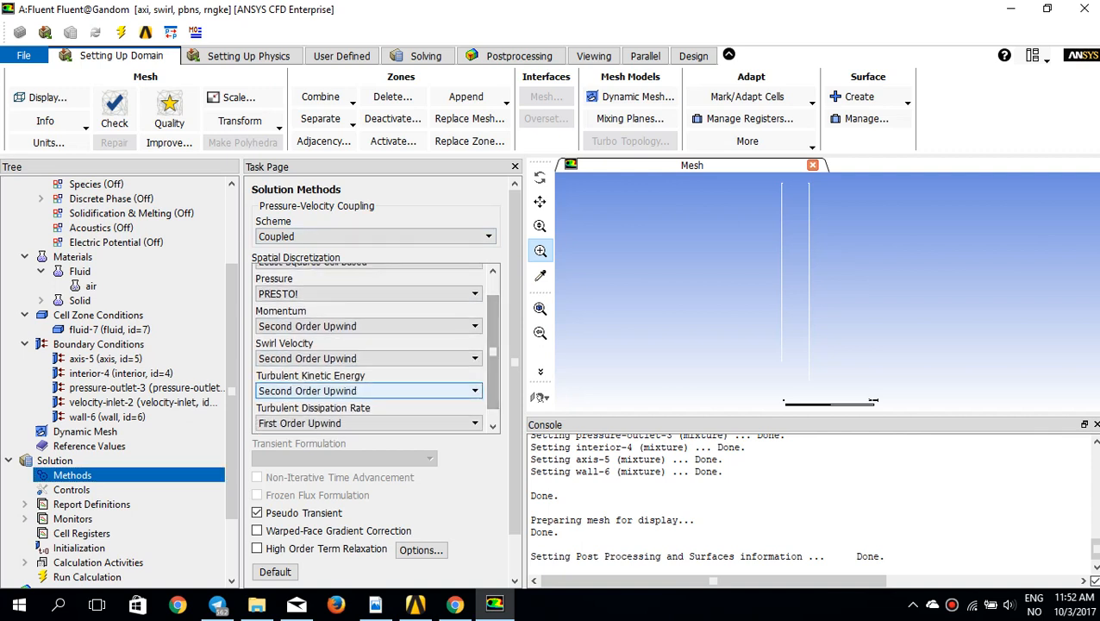
pyautogui.click(371, 390)
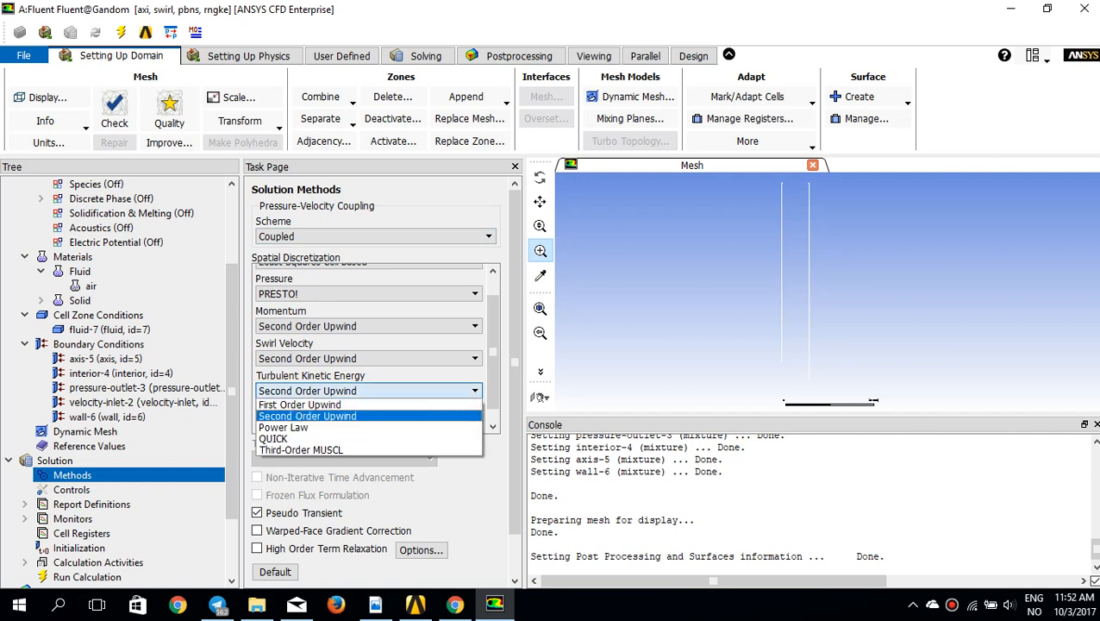
pyautogui.click(371, 391)
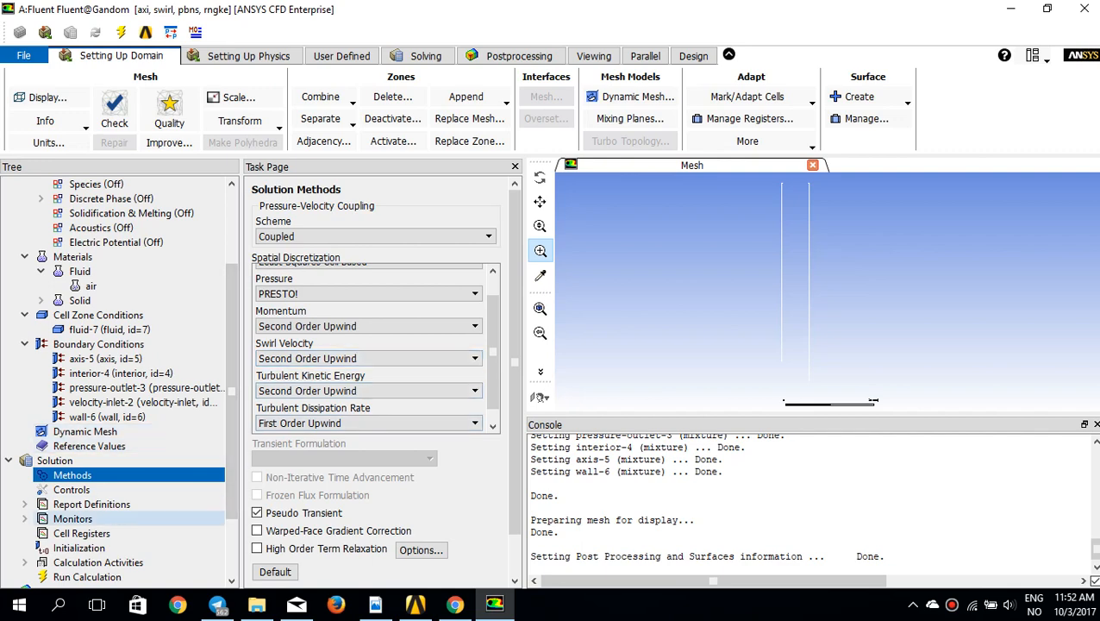
# Review the residual monitors and the absolute convergence criteria of all equations, and accept them.
pyautogui.click(72, 519)
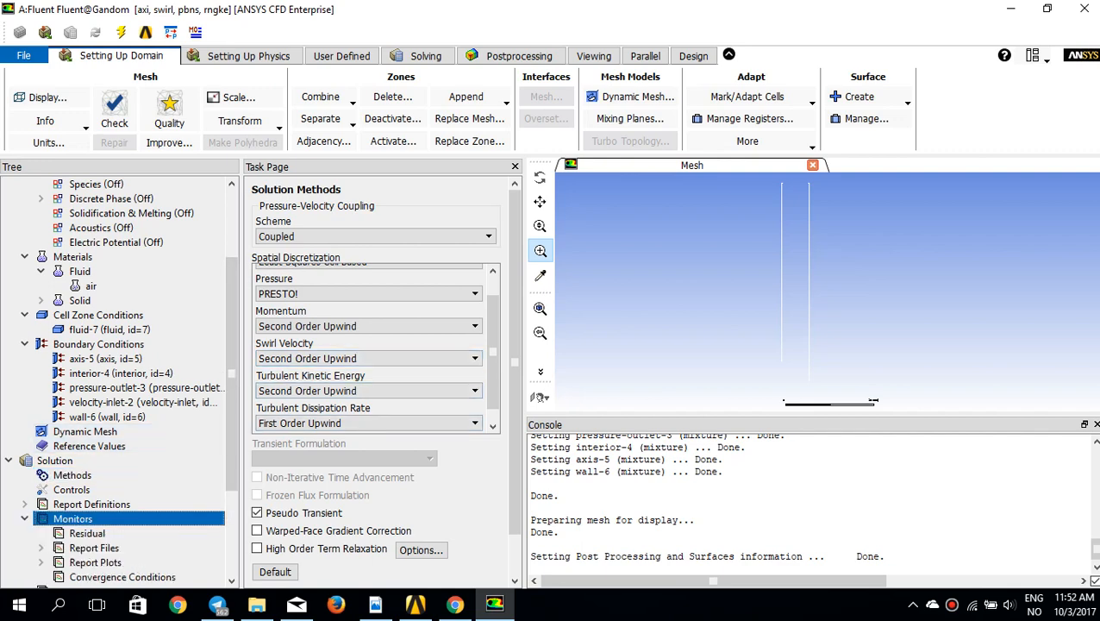
pyautogui.doubleClick(86, 532)
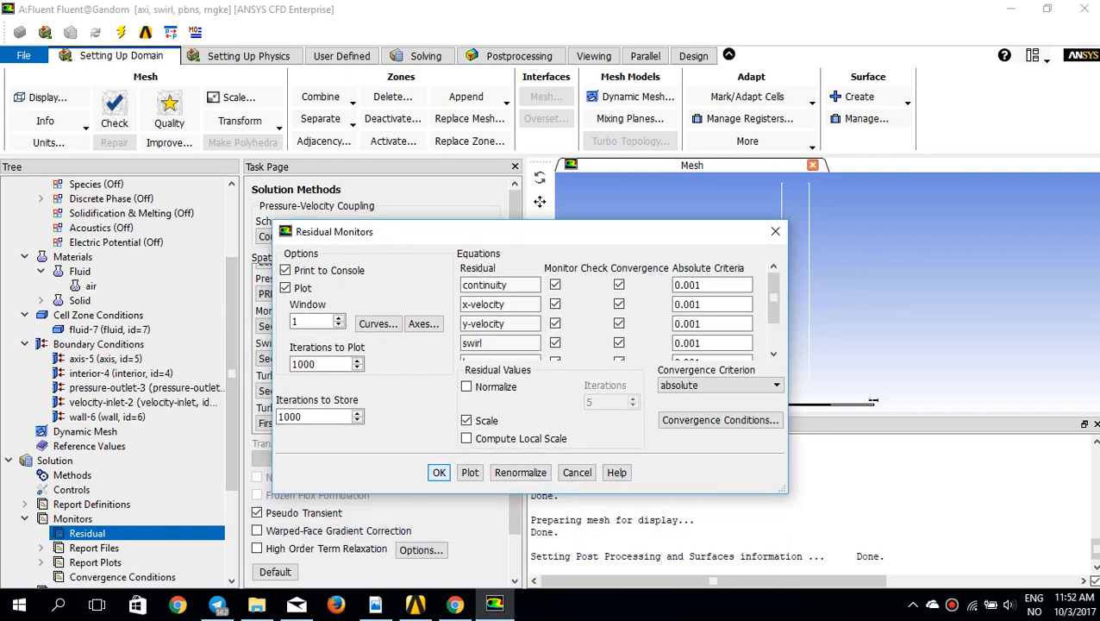
pyautogui.scroll(-2, 616, 302)
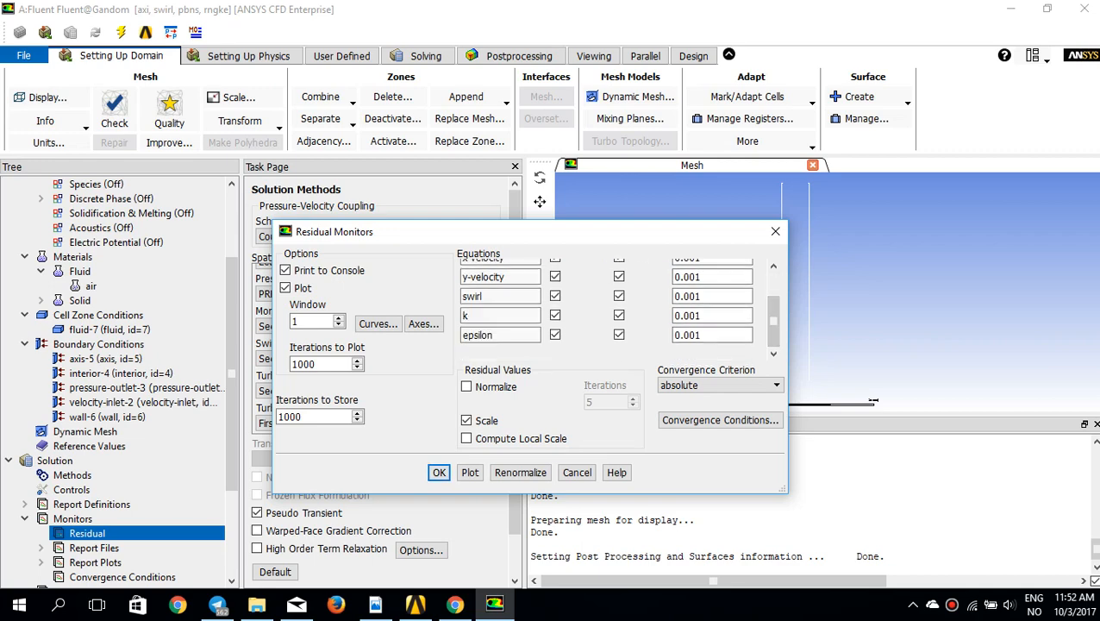
pyautogui.click(439, 472)
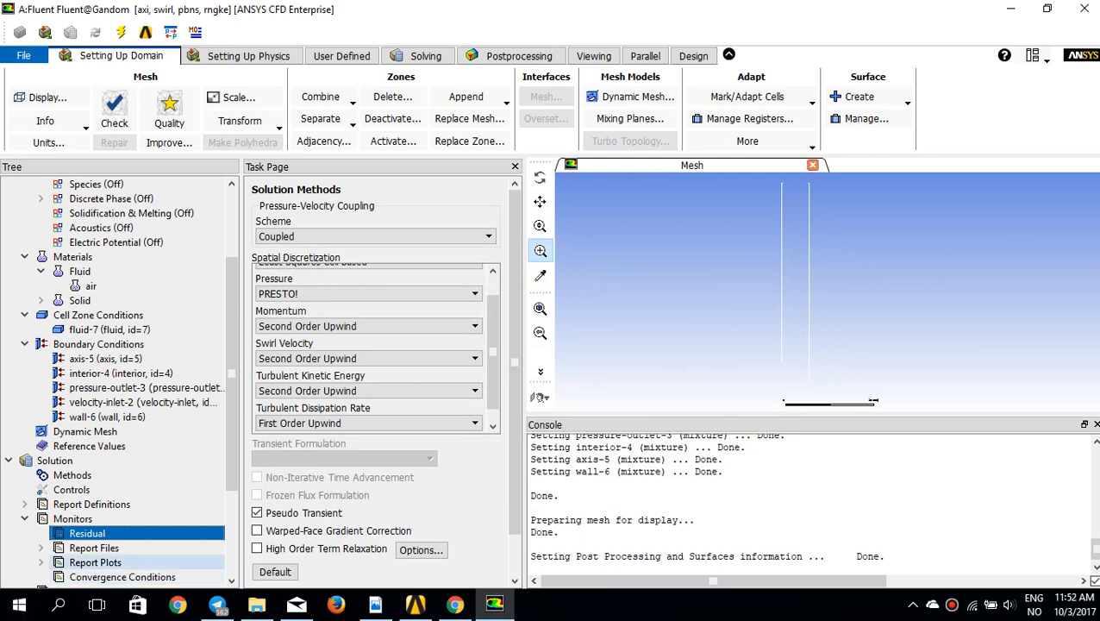
# Open the report file report-def-0-rfile and examine its surface report definition report-def-0, accepting the definition.
pyautogui.press('Down')
pyautogui.press('Down')
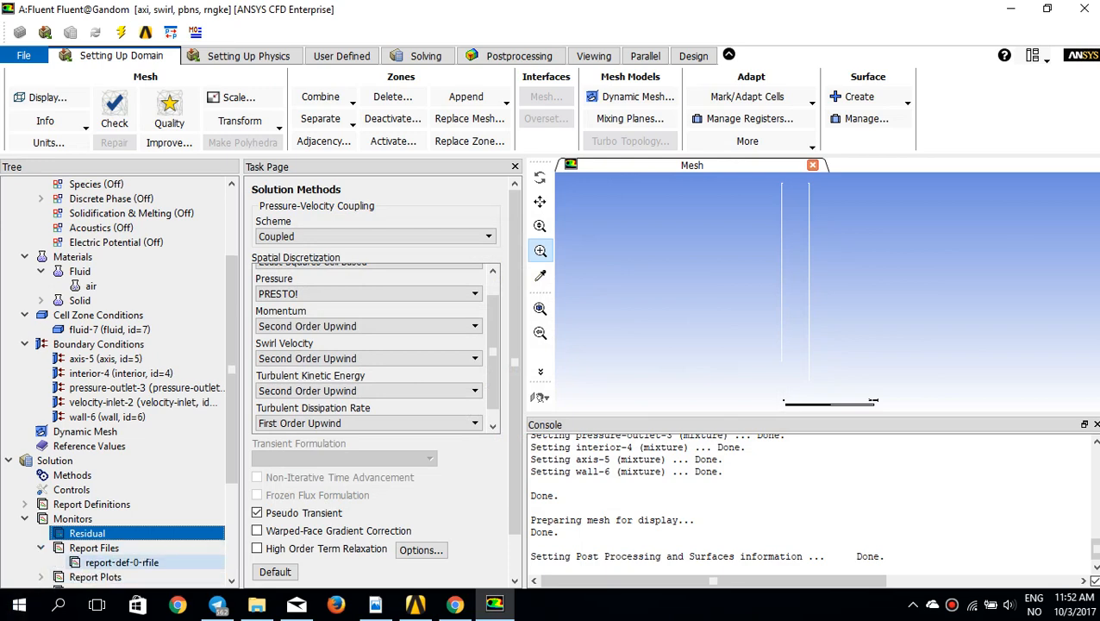
pyautogui.press('Return')
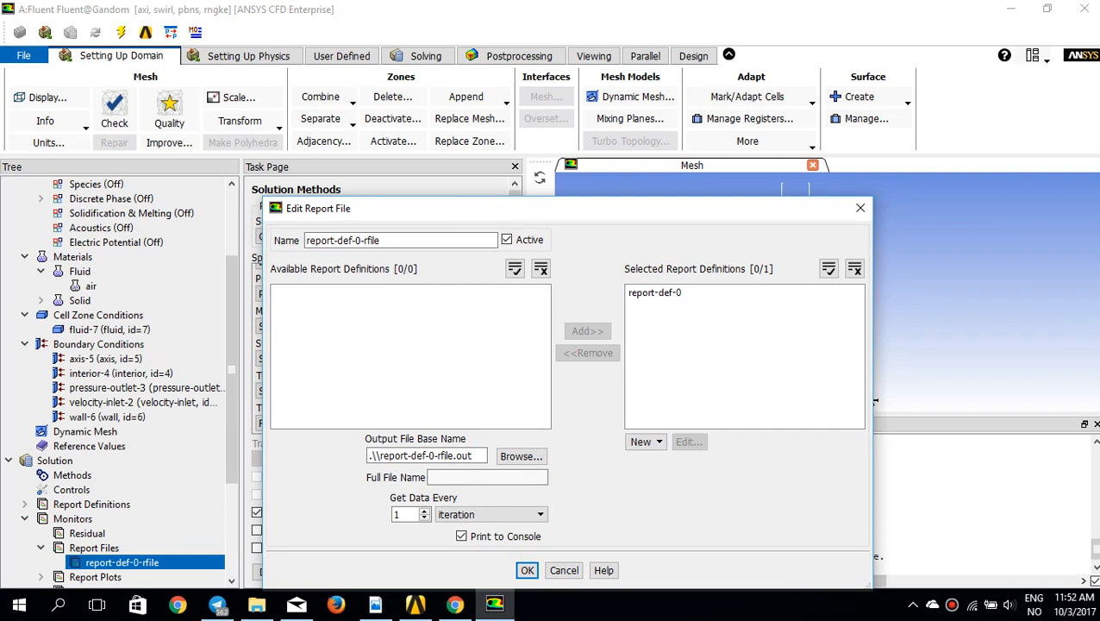
pyautogui.click(654, 292)
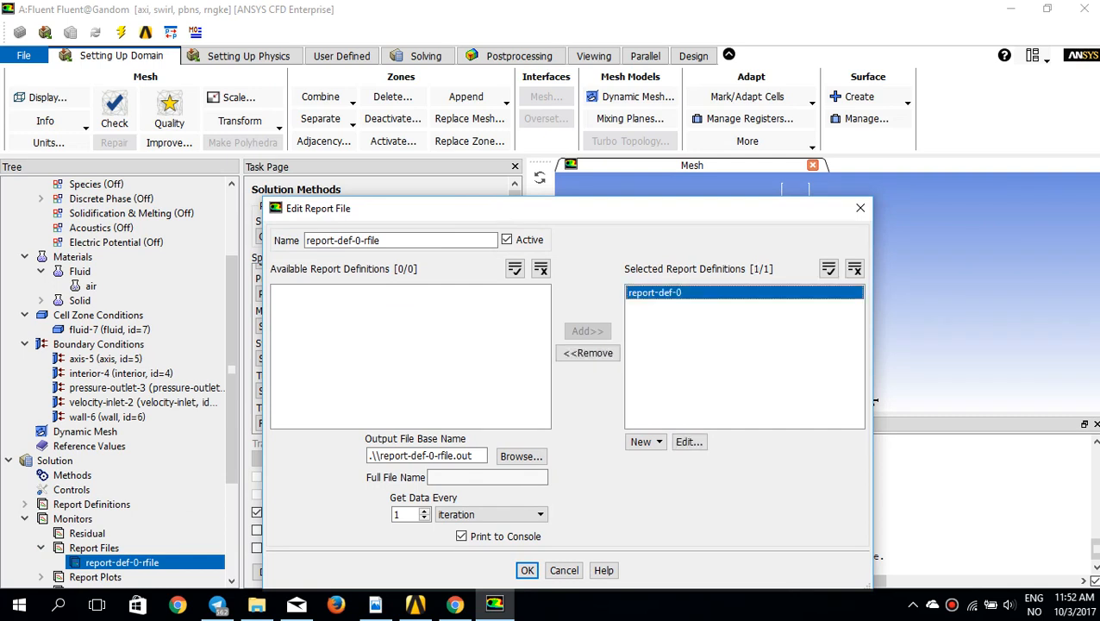
pyautogui.click(689, 442)
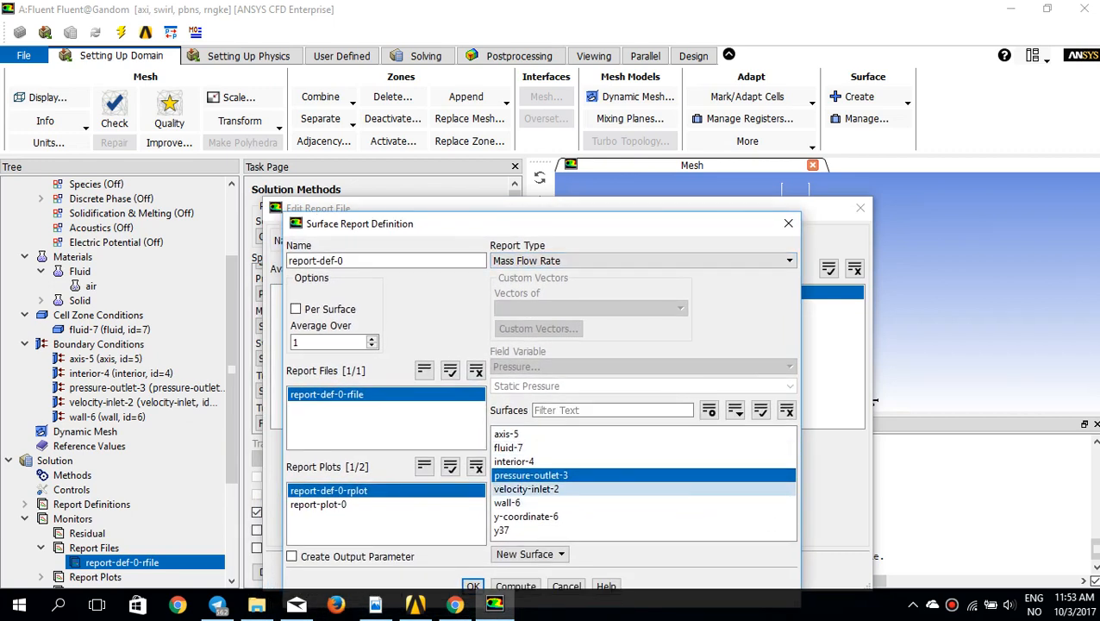
pyautogui.moveTo(403, 226); pyautogui.dragTo(412, 190)
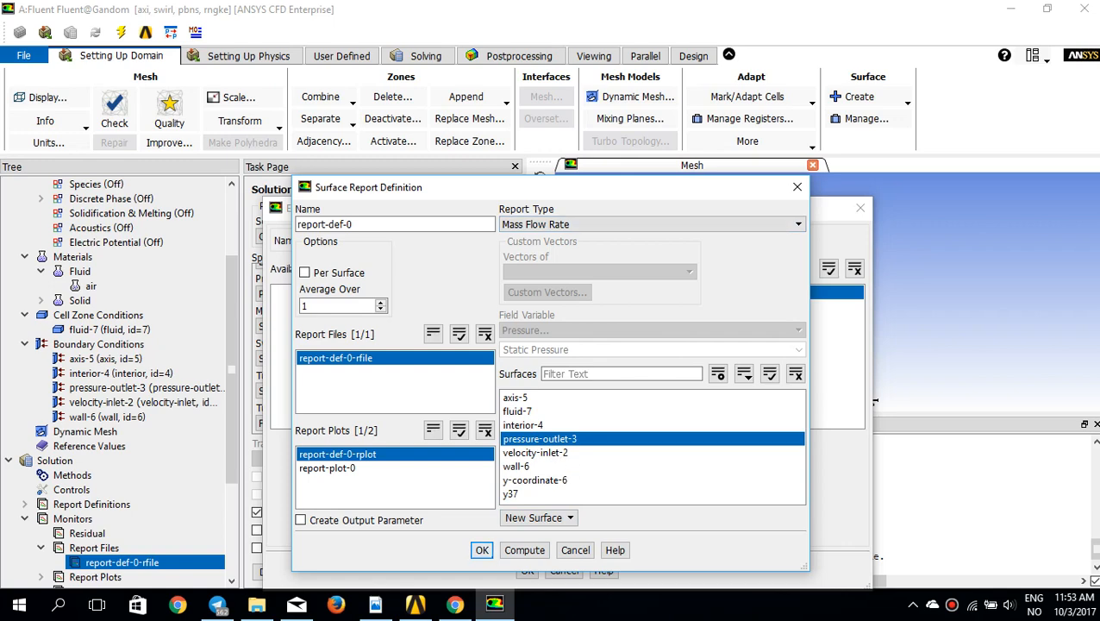
pyautogui.press('Return')
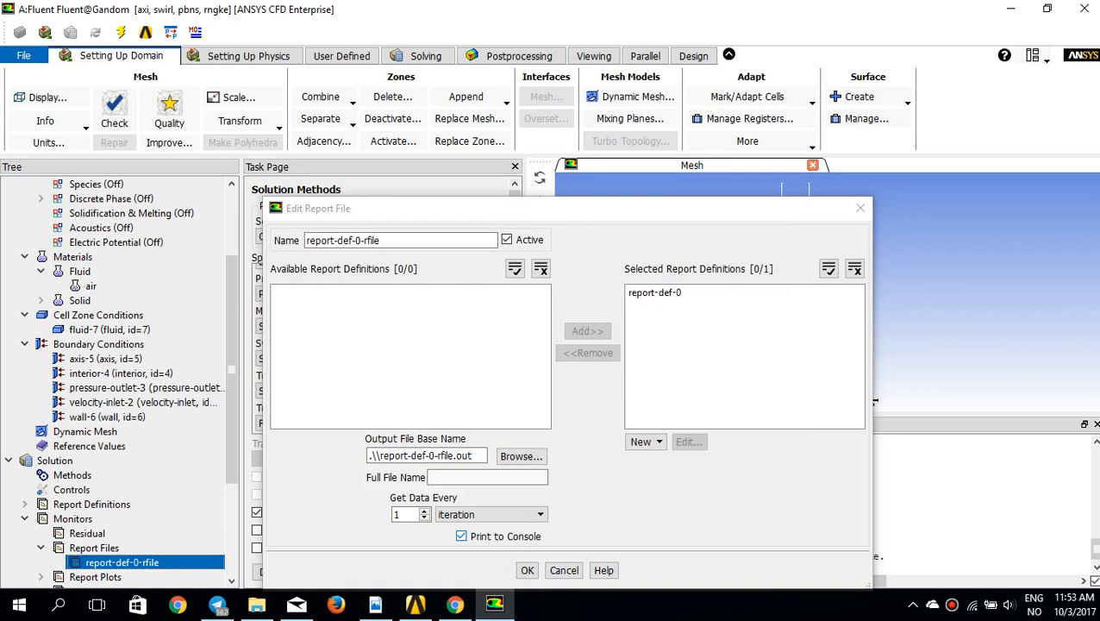
# Recheck the report type and selected surface of report-def-0, and accept both the definition and the report file.
pyautogui.click(654, 293)
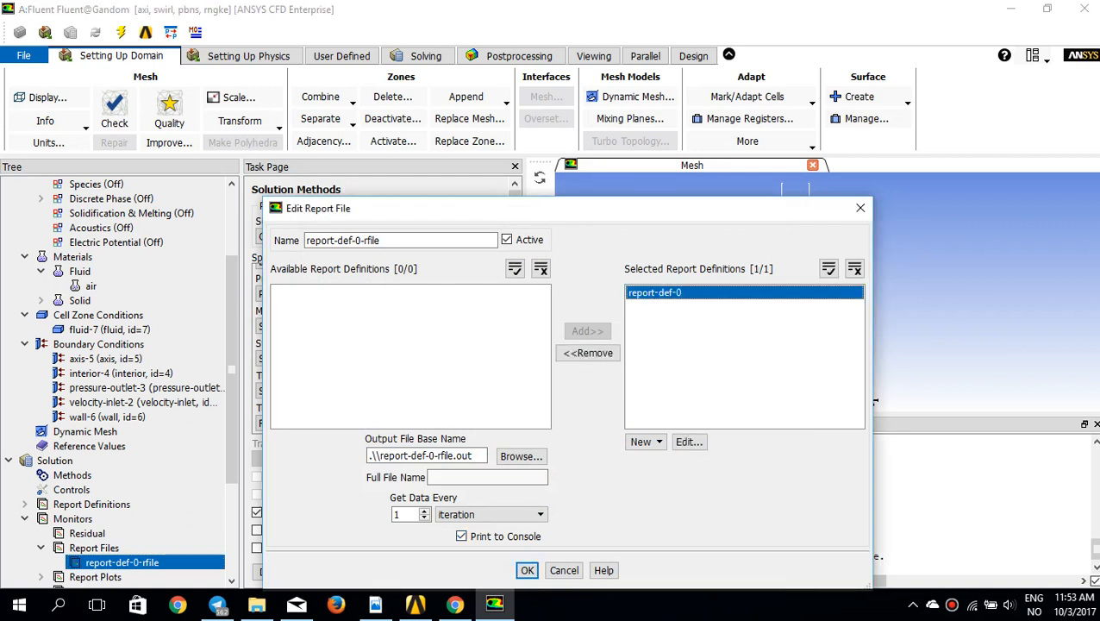
pyautogui.click(689, 441)
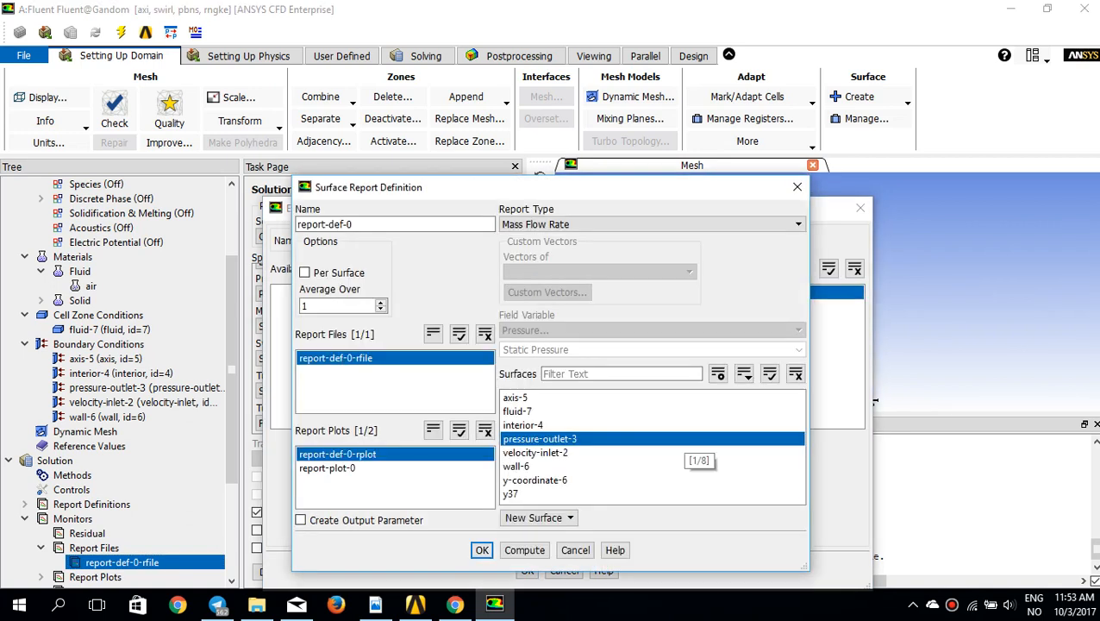
pyautogui.moveTo(552, 195); pyautogui.dragTo(573, 154)
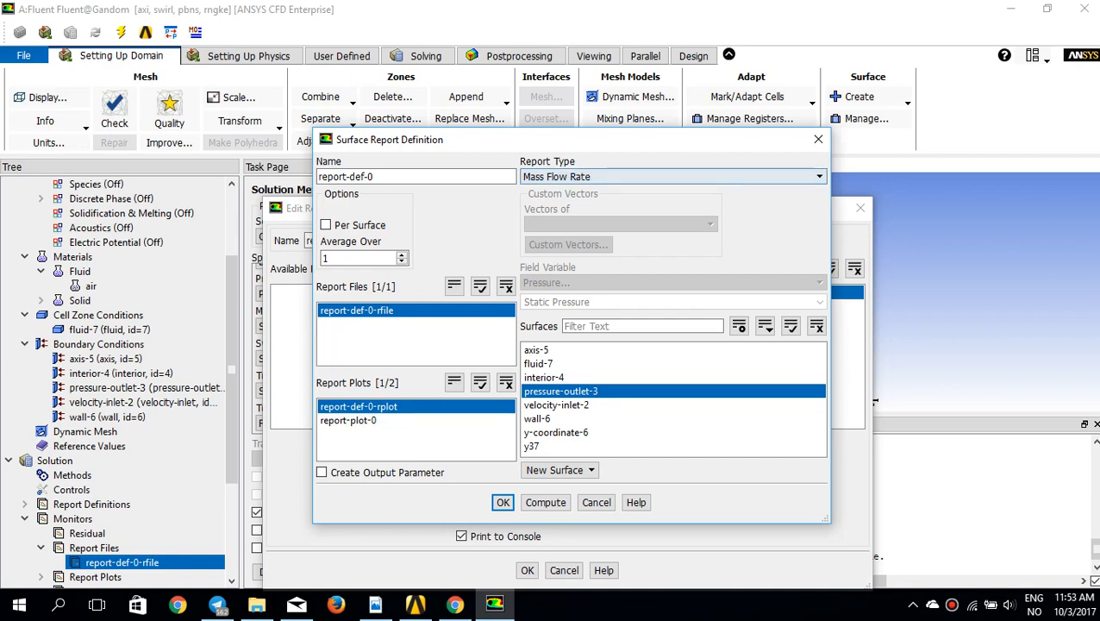
pyautogui.press('Return')
pyautogui.press('Return')
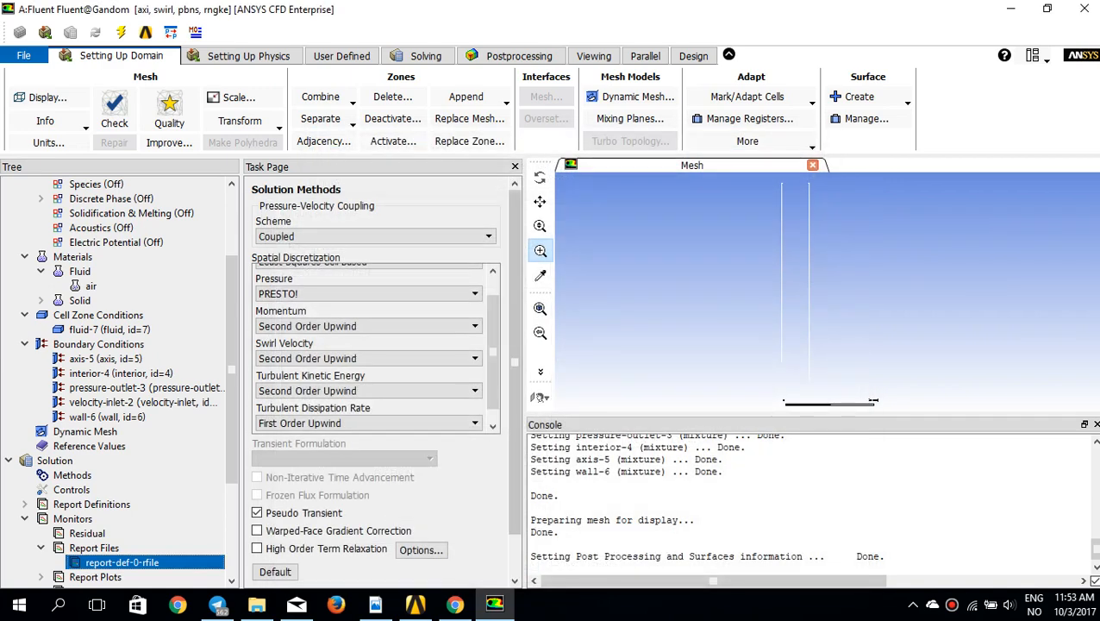
# Initialize the solution with the Hybrid Initialization method.
pyautogui.scroll(-3, 78, 518)
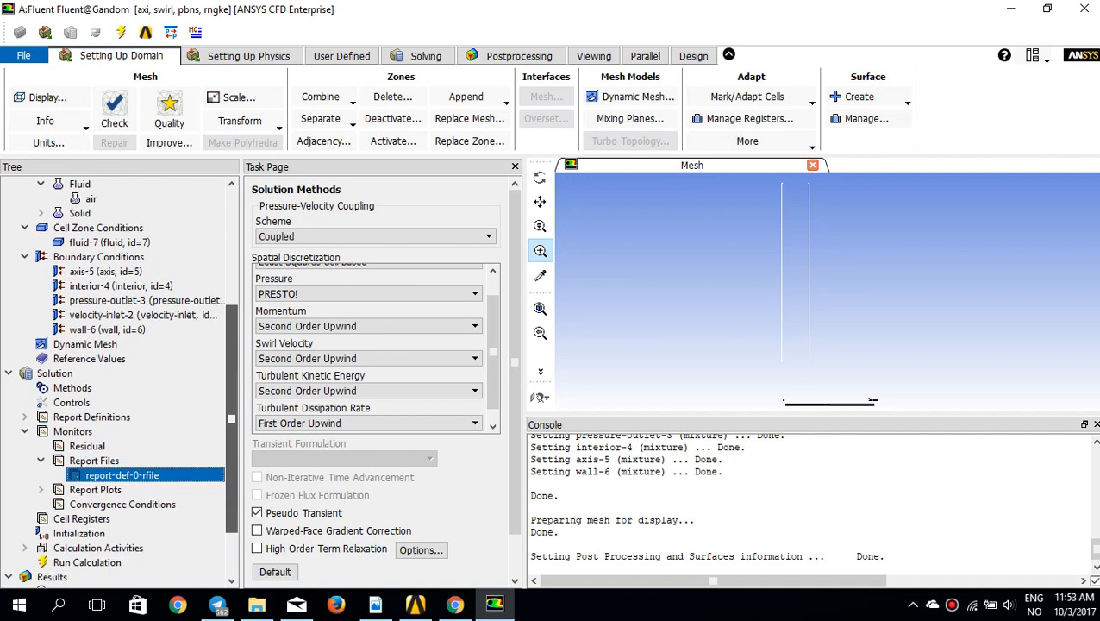
pyautogui.click(36, 517)
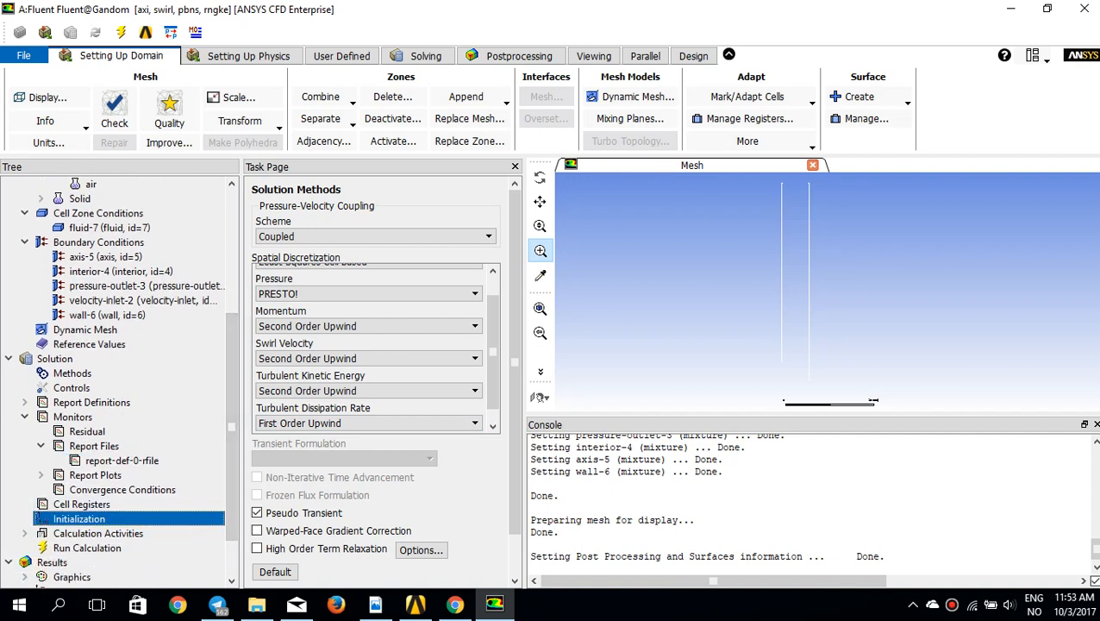
pyautogui.click(361, 262)
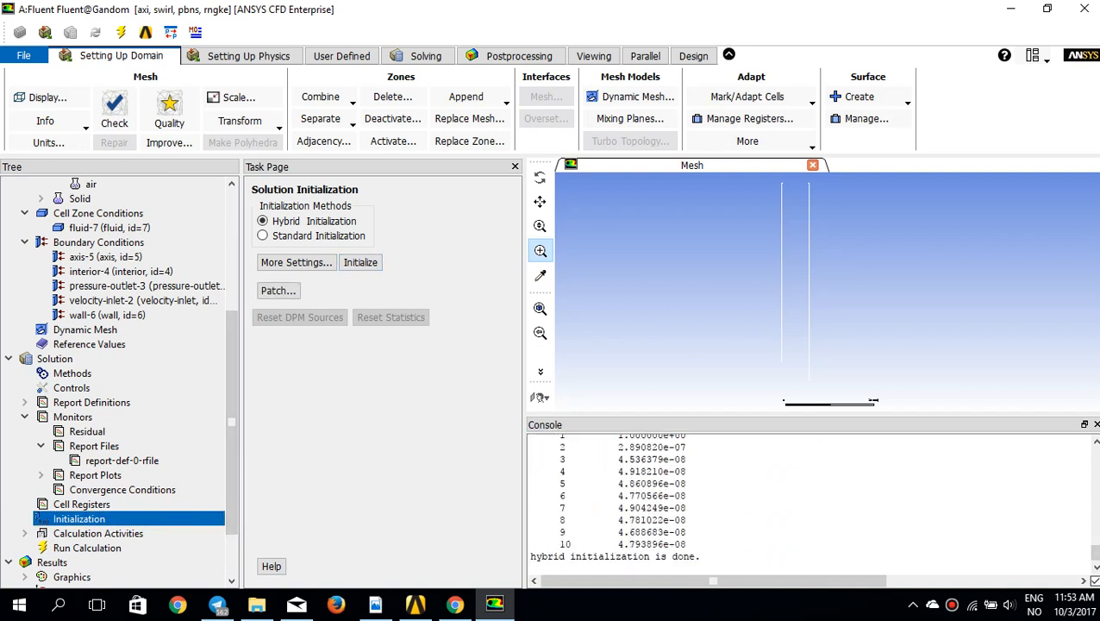
# Examine the run calculation settings and the Pseudo Transient option in the solution methods.
pyautogui.click(97, 533)
pyautogui.click(87, 548)
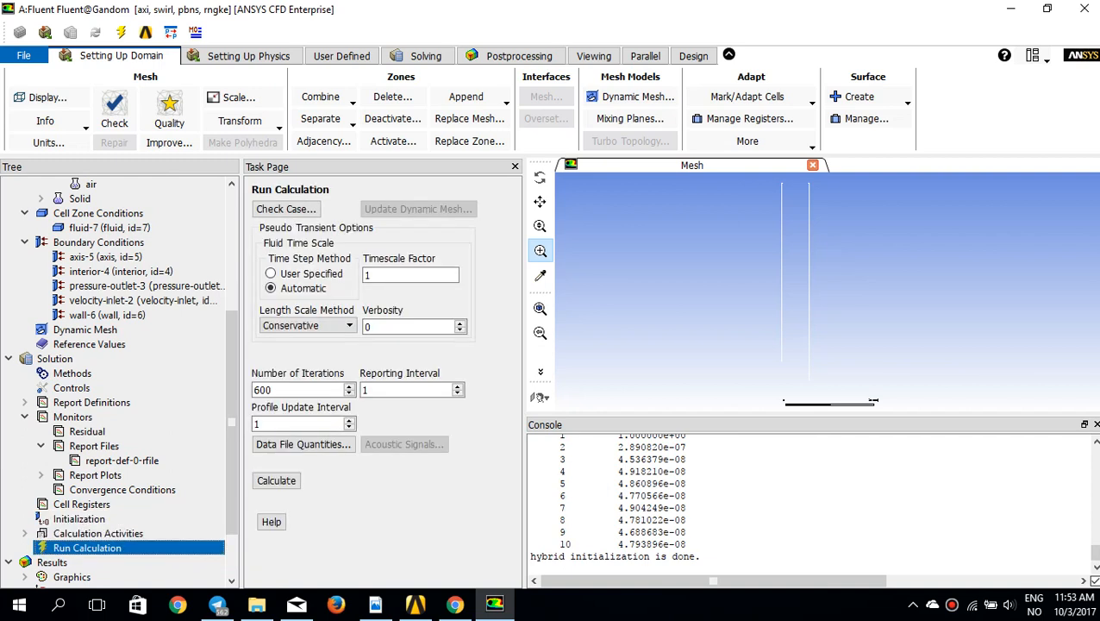
pyautogui.click(294, 390)
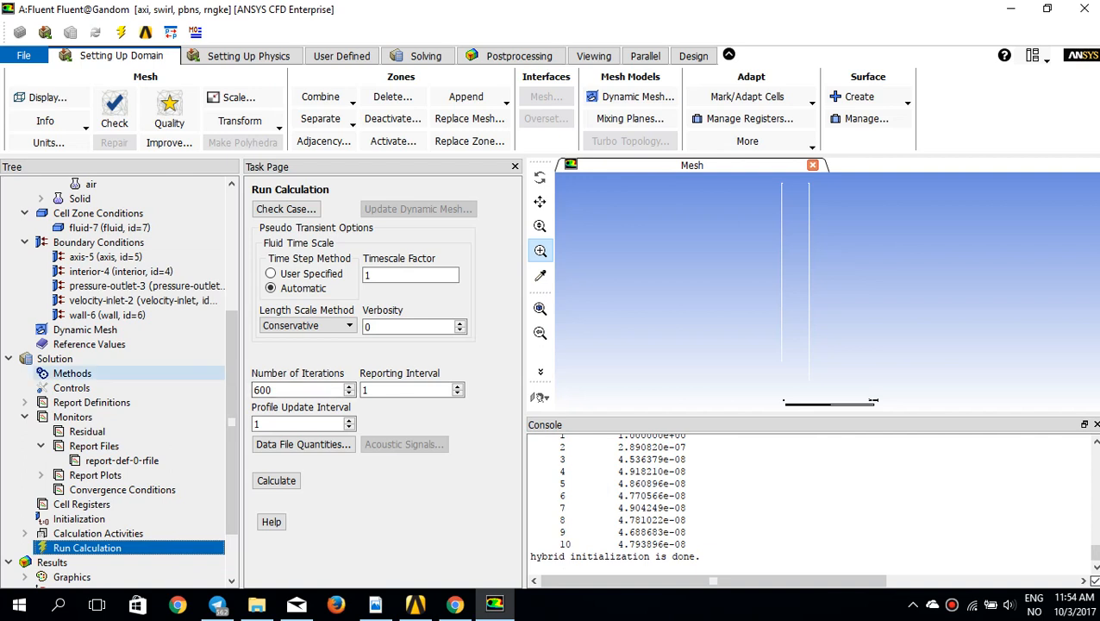
pyautogui.click(72, 373)
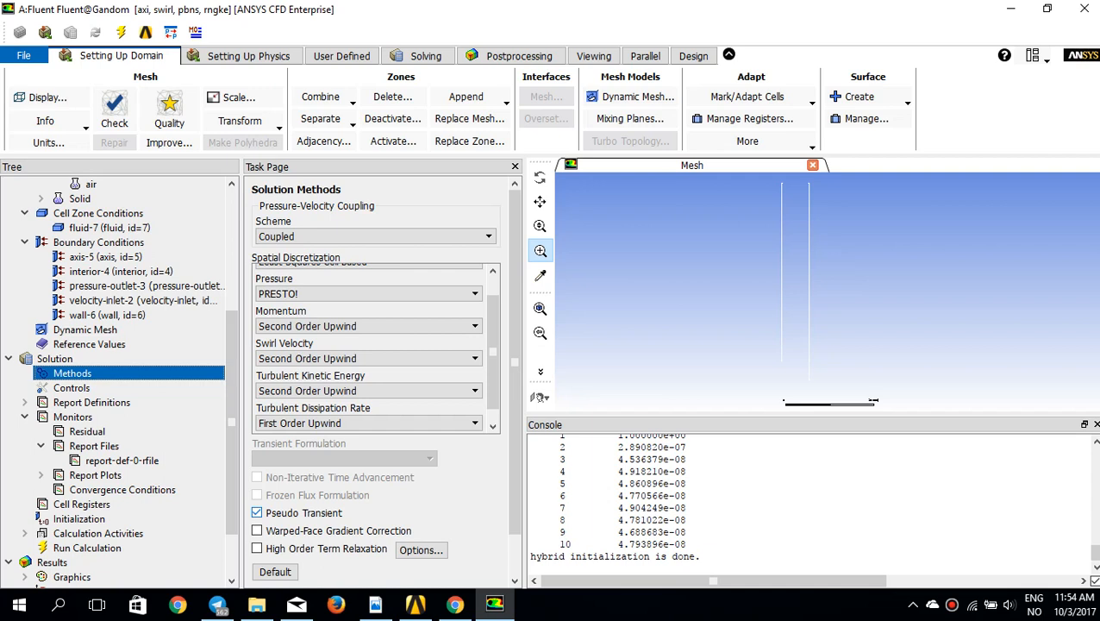
# Run the calculation for 600 iterations, allowing the existing file to be overwritten, and dismiss the completion message.
pyautogui.click(87, 548)
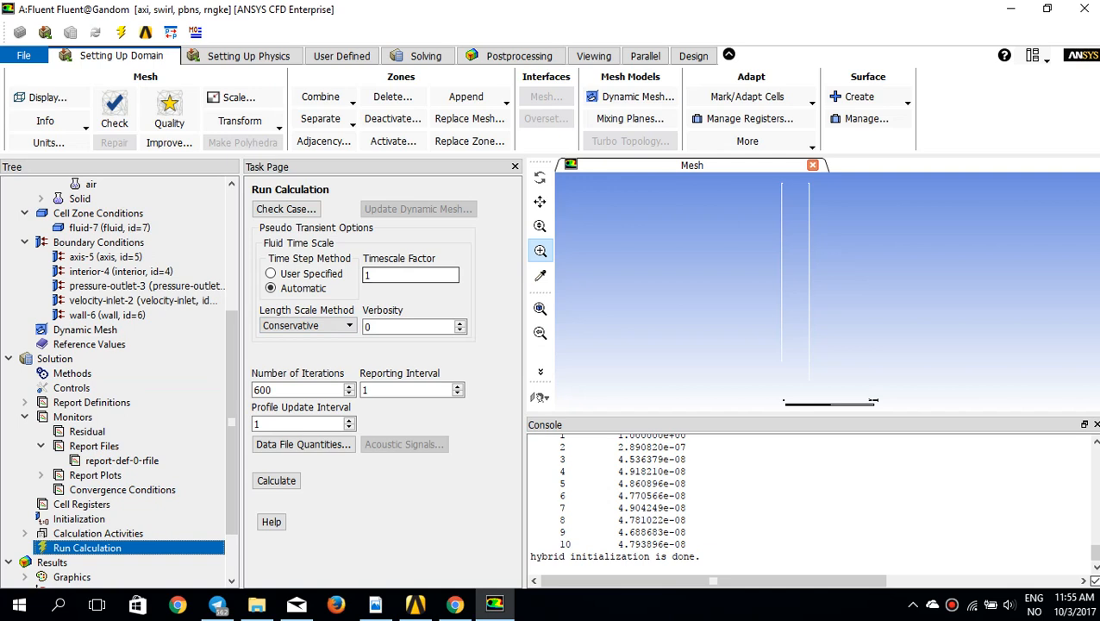
pyautogui.click(298, 390)
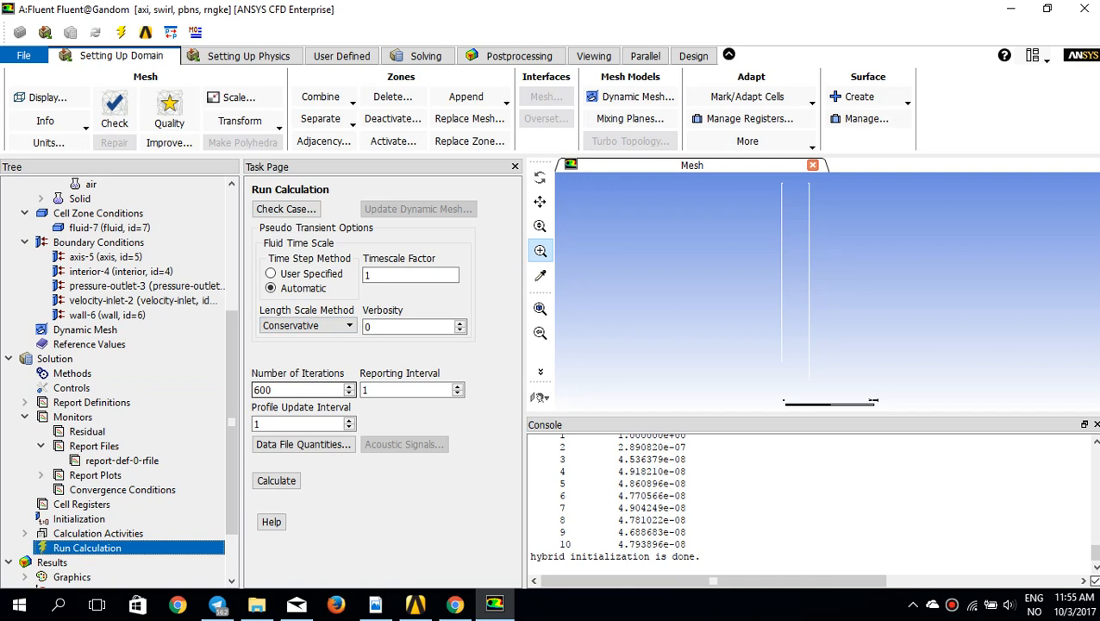
pyautogui.press('Tab')
pyautogui.hotkey('shift', 'Tab')
pyautogui.press('Return')
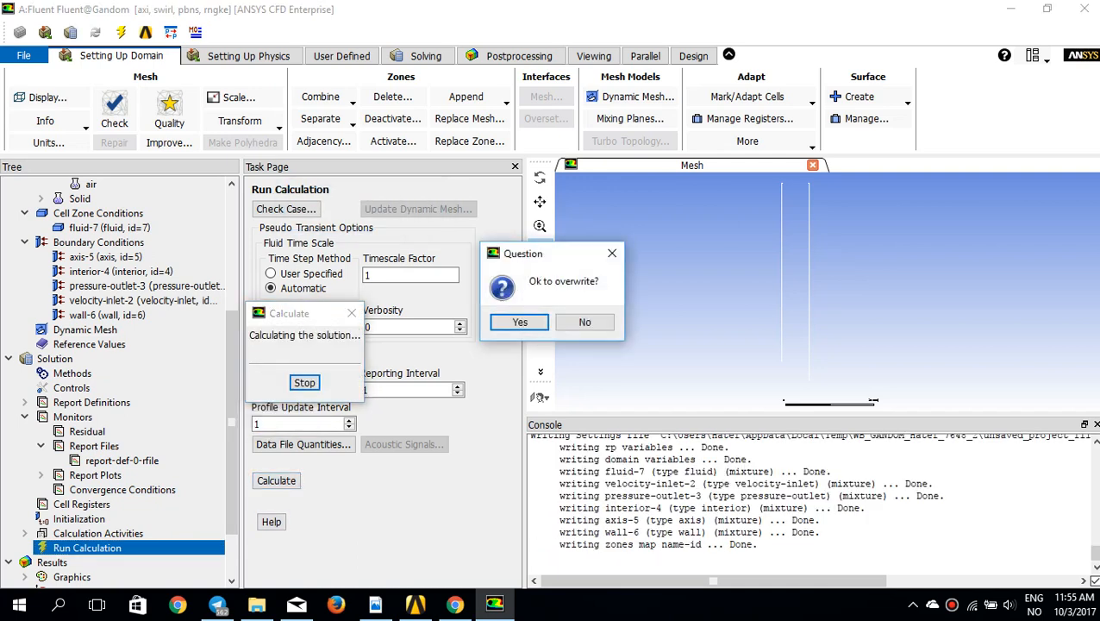
pyautogui.press('Return')
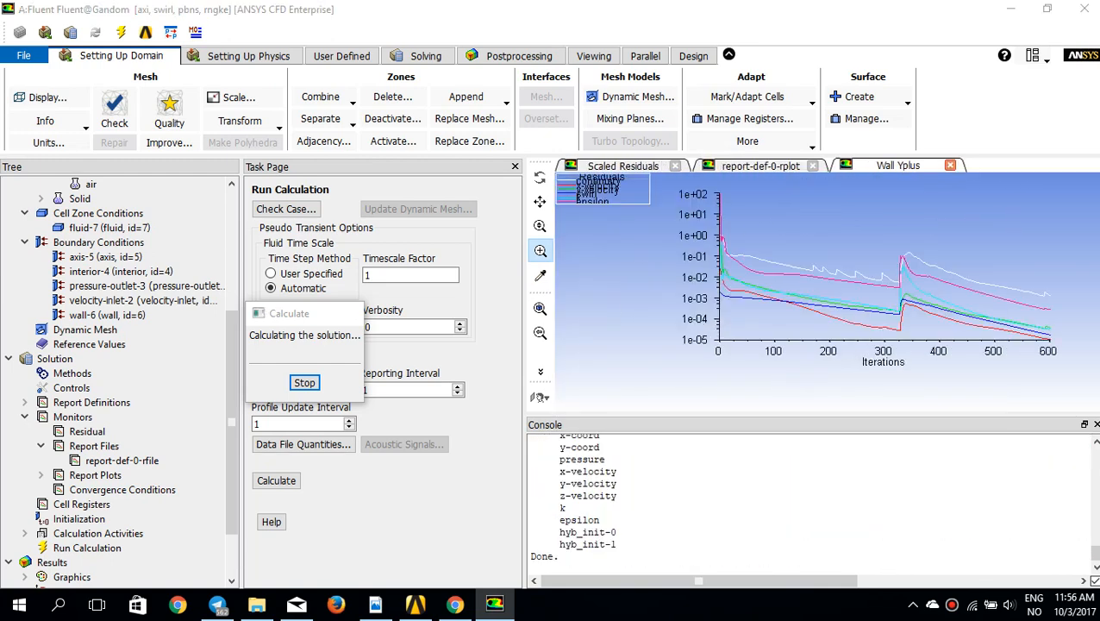
pyautogui.click(588, 321)
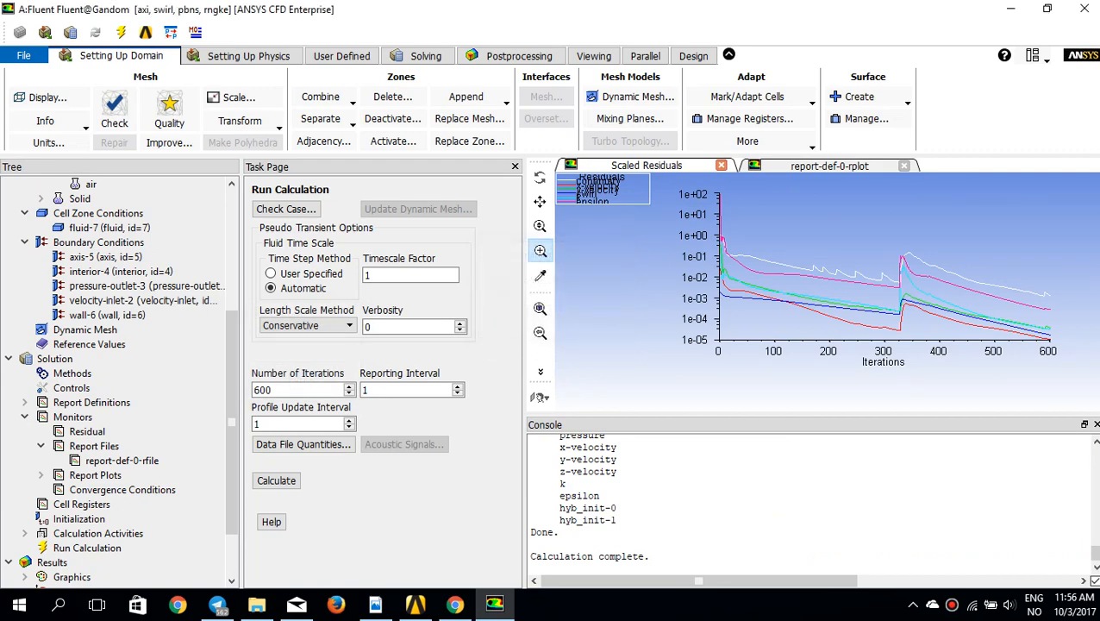
# Open the flux reports and compute the mass flow rate through pressure-outlet-3.
pyautogui.click(518, 55)
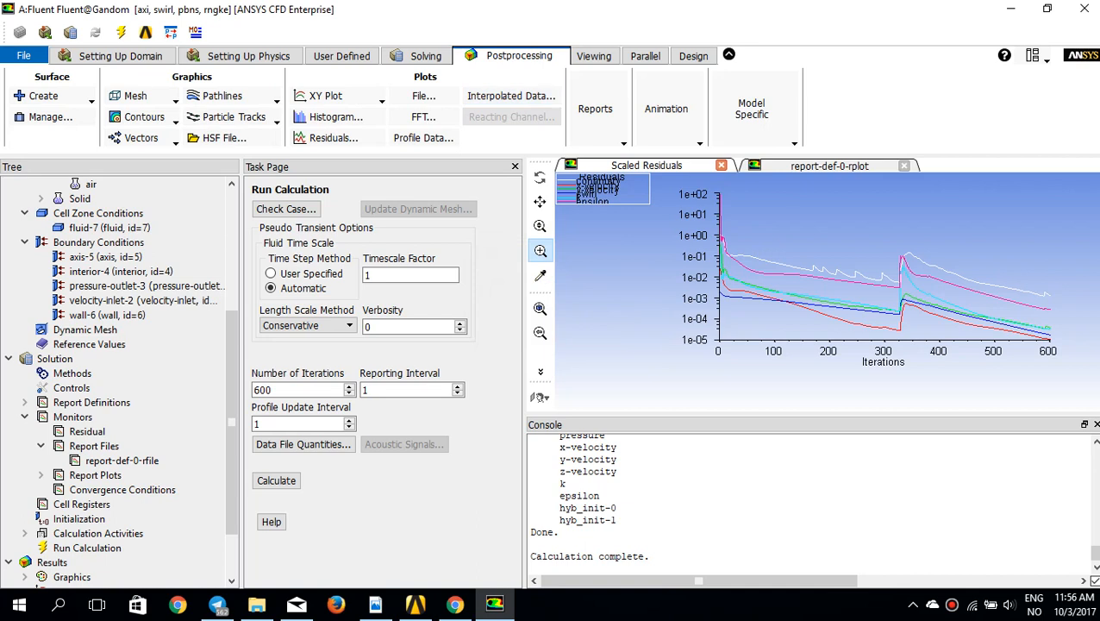
pyautogui.click(595, 109)
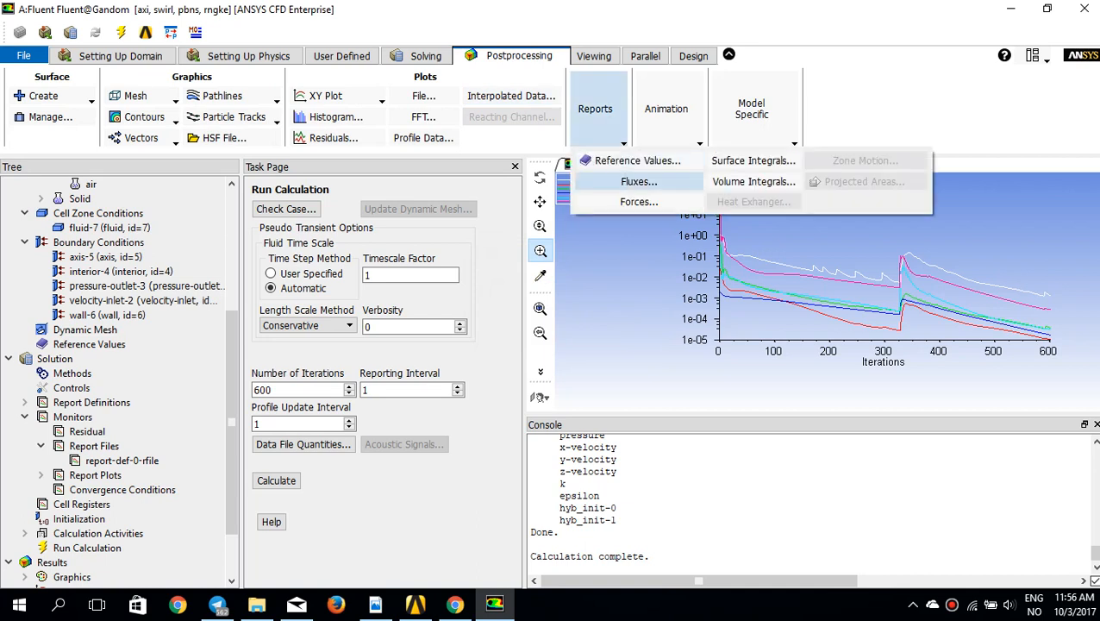
pyautogui.click(639, 181)
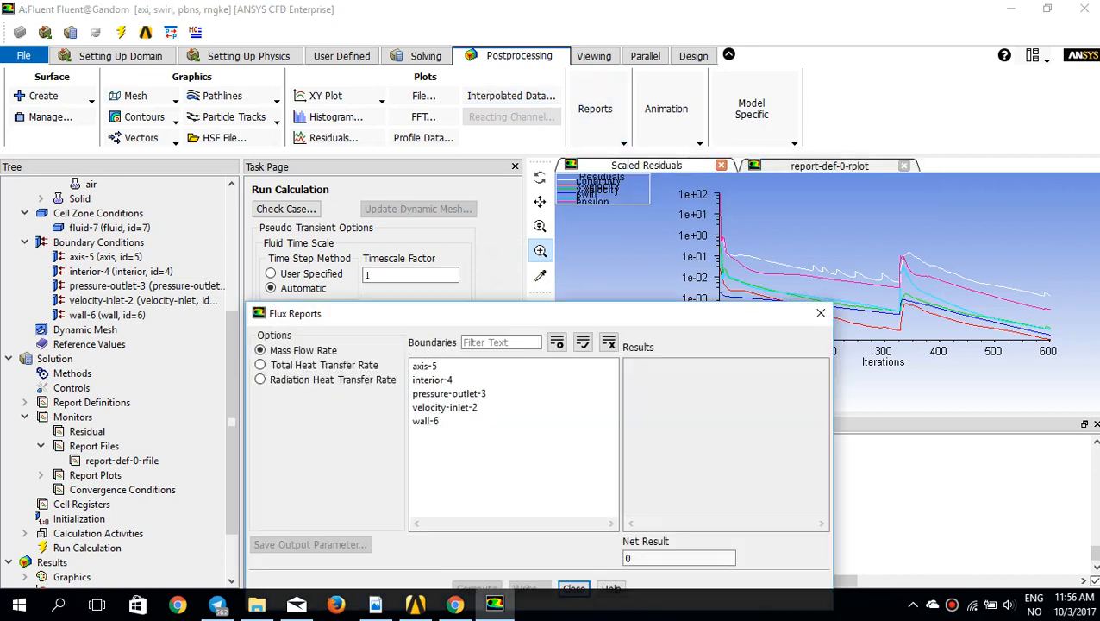
pyautogui.moveTo(443, 322); pyautogui.dragTo(437, 253)
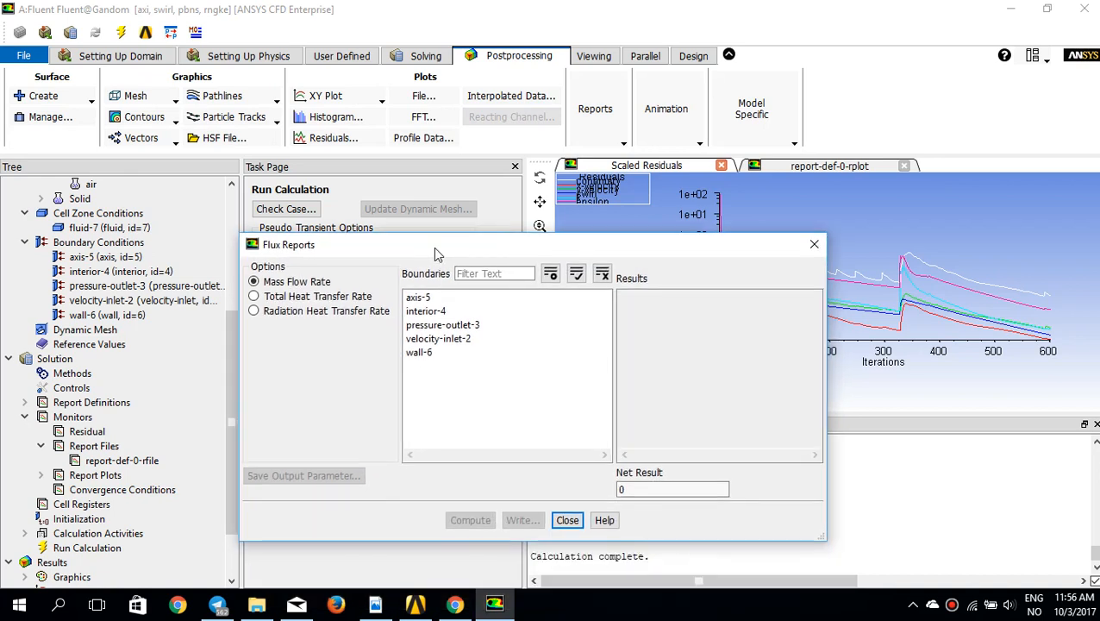
pyautogui.click(442, 324)
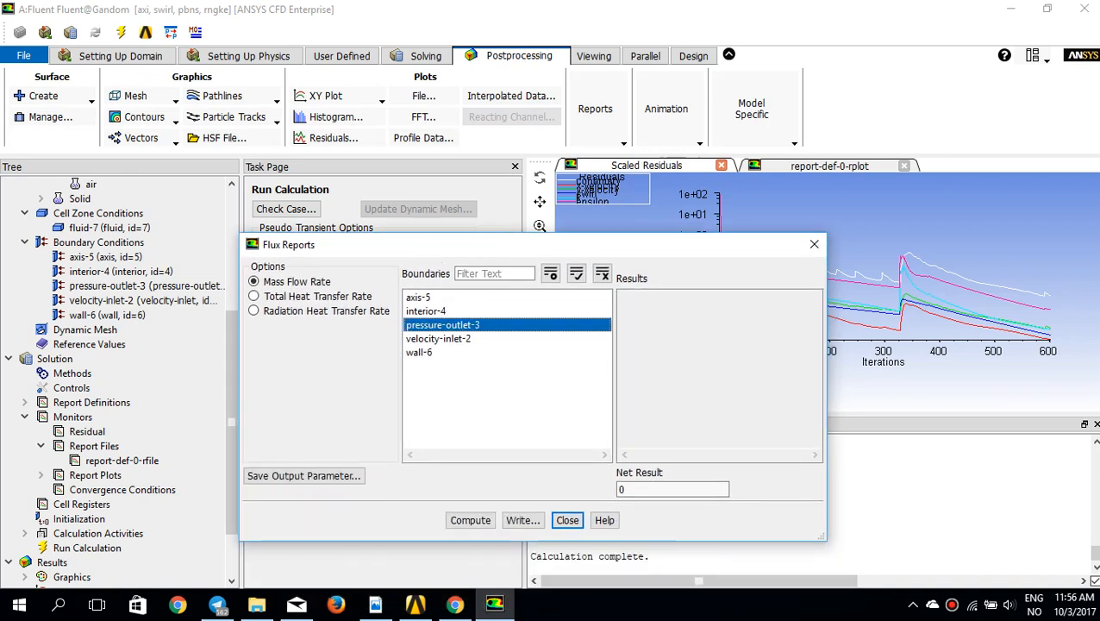
pyautogui.click(470, 520)
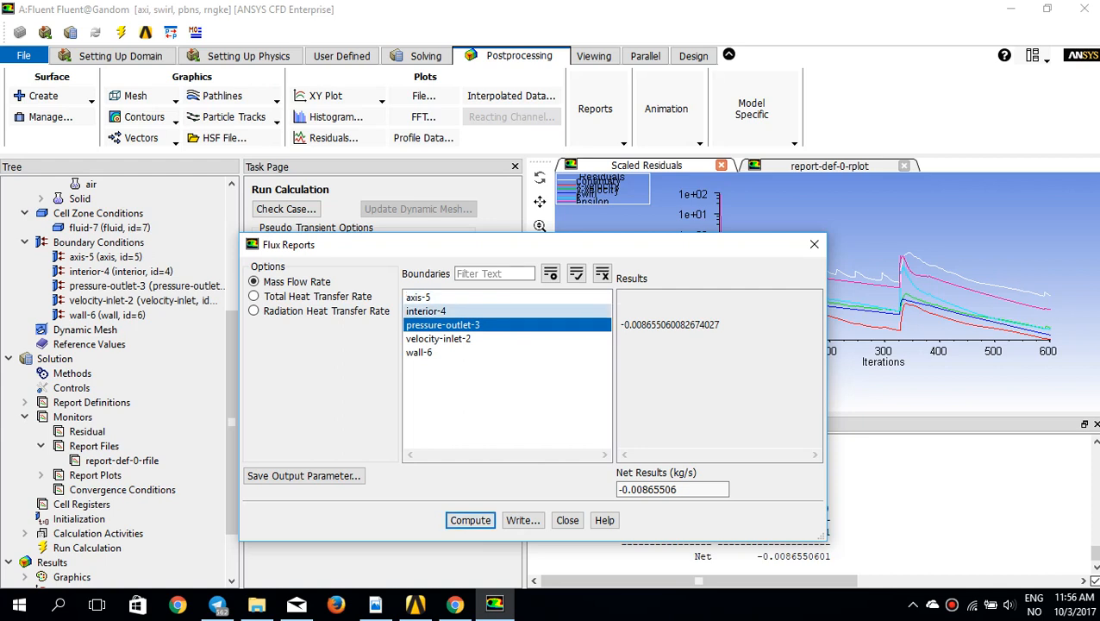
# Add velocity-inlet-2 to the selected boundaries, compute the net mass flow rate, and close the flux reports.
pyautogui.click(438, 338)
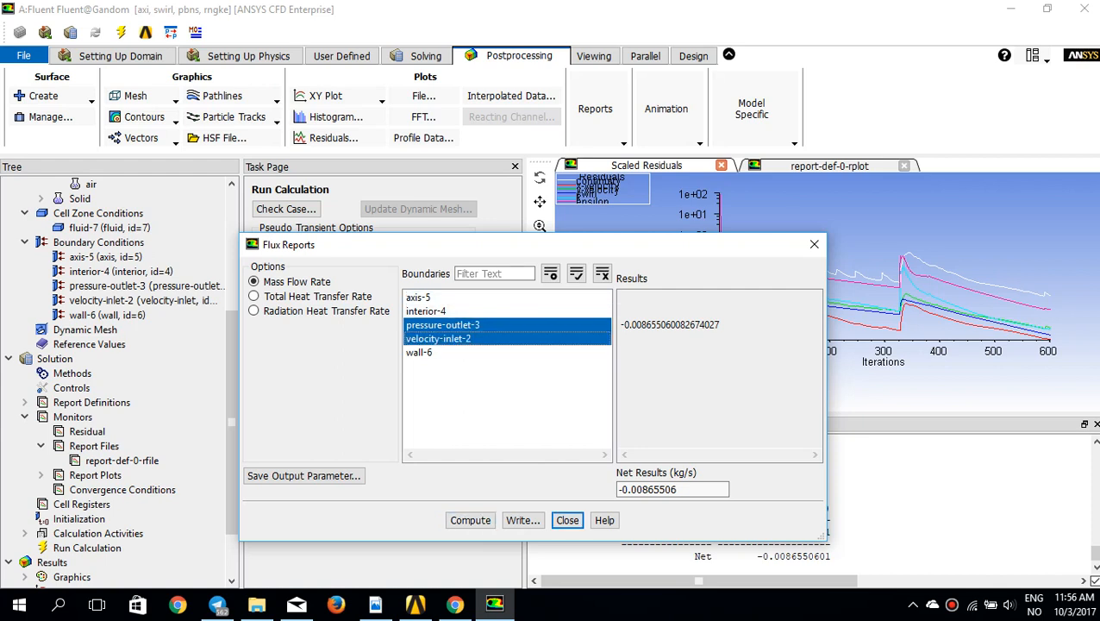
pyautogui.click(470, 520)
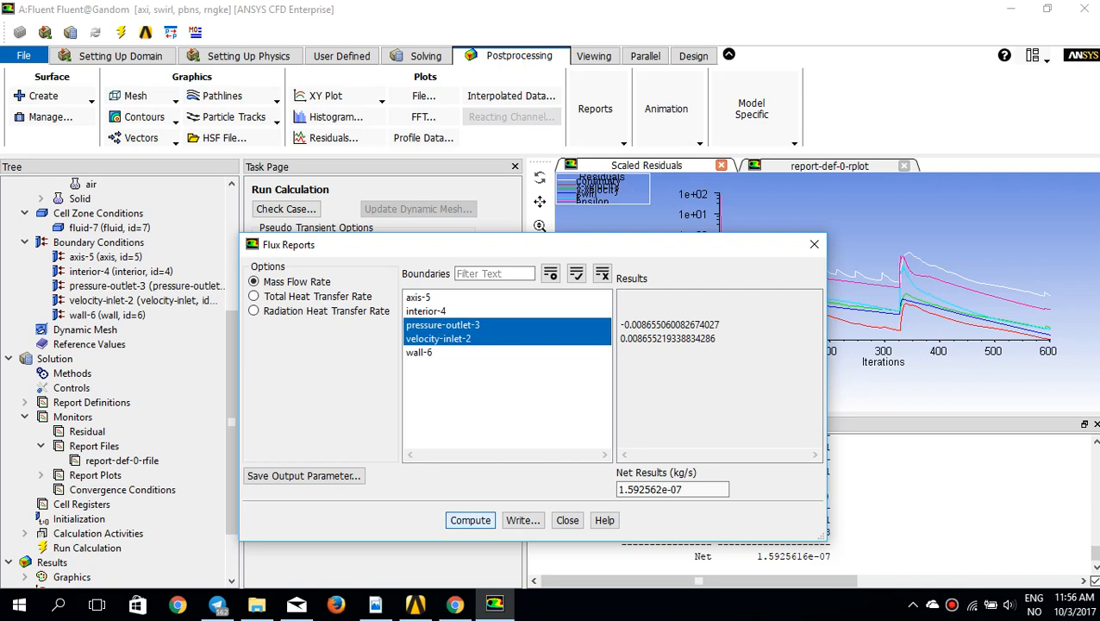
pyautogui.moveTo(561, 251); pyautogui.dragTo(419, 144)
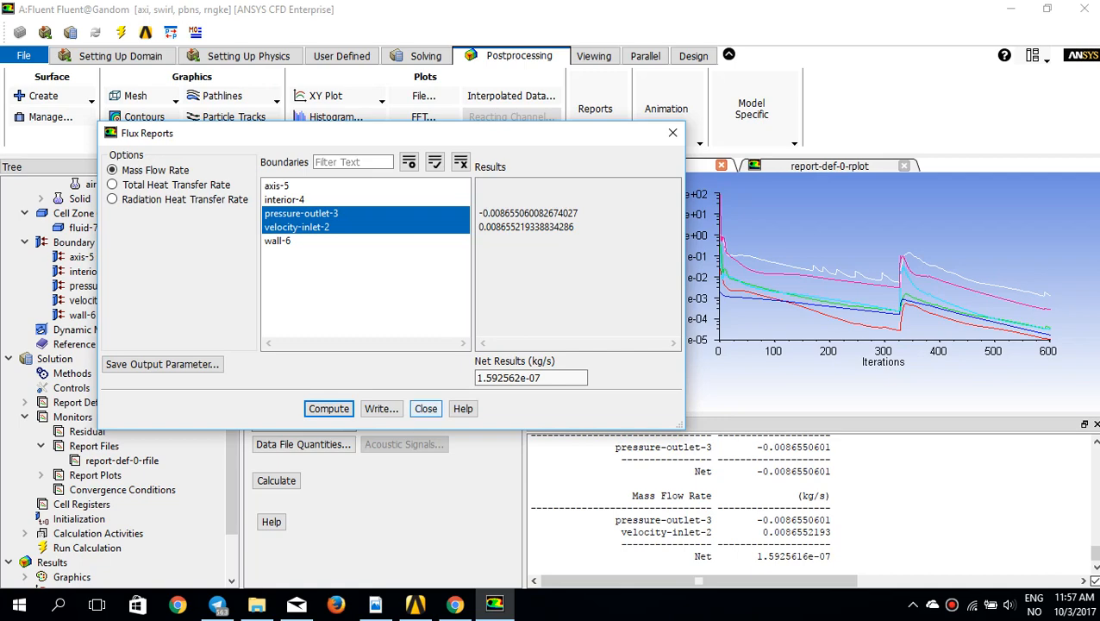
pyautogui.click(426, 408)
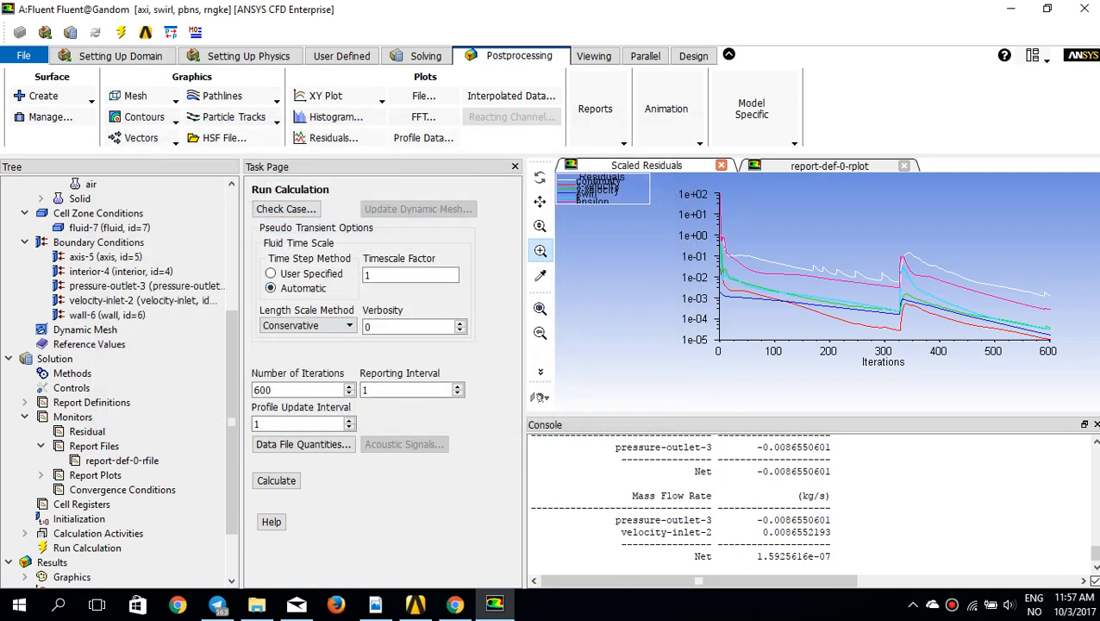
# Edit the vector display, keep velocity vectors colored by Velocity Magnitude, and set the scale to 50.
pyautogui.click(140, 138)
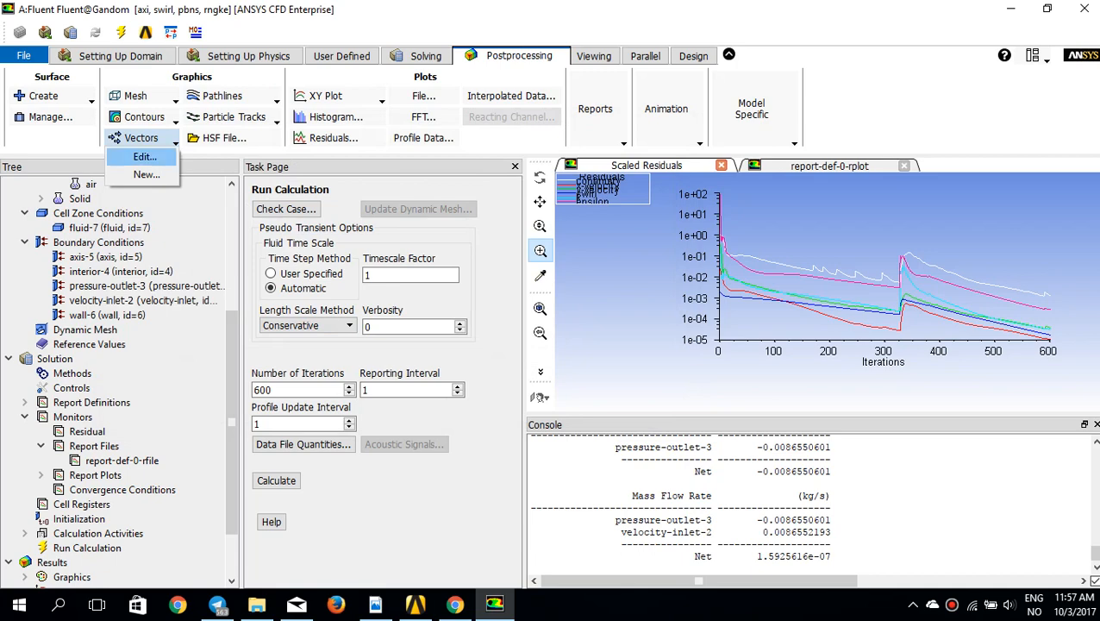
pyautogui.click(144, 156)
pyautogui.moveTo(411, 320); pyautogui.dragTo(377, 203)
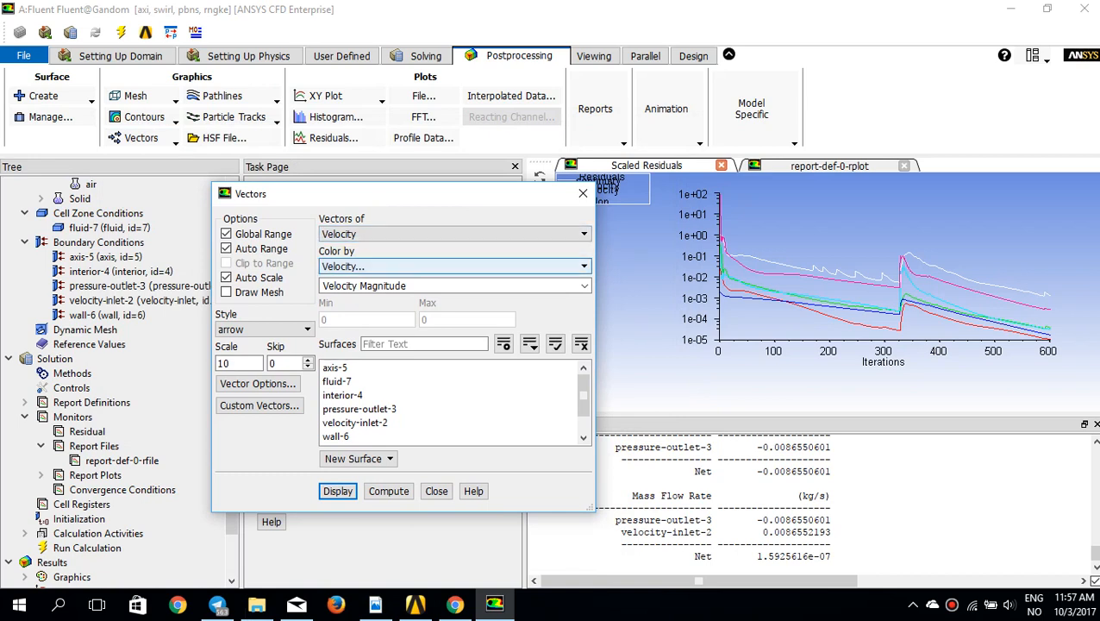
pyautogui.click(455, 266)
pyautogui.click(455, 266)
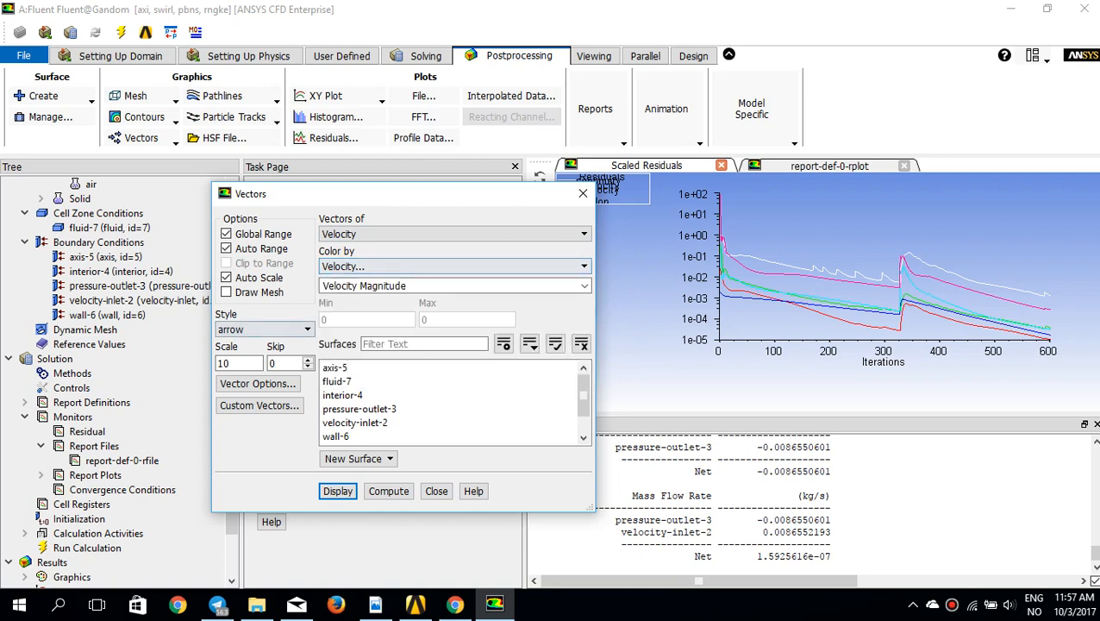
pyautogui.doubleClick(226, 364)
pyautogui.write('50')
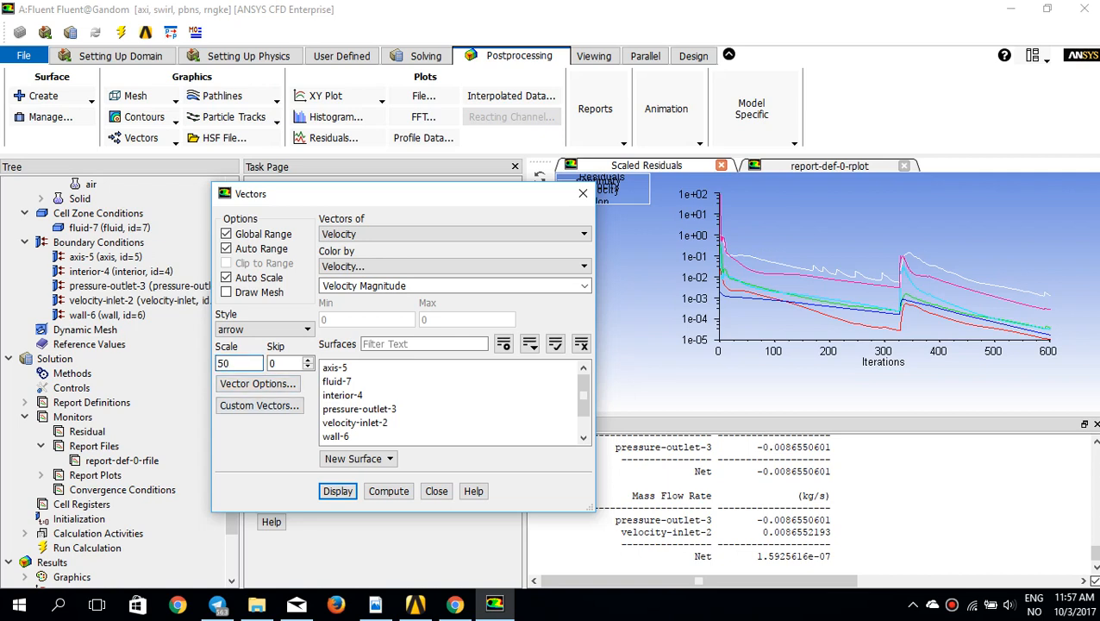
# Clear Z Component in the vector options and close them.
pyautogui.click(258, 383)
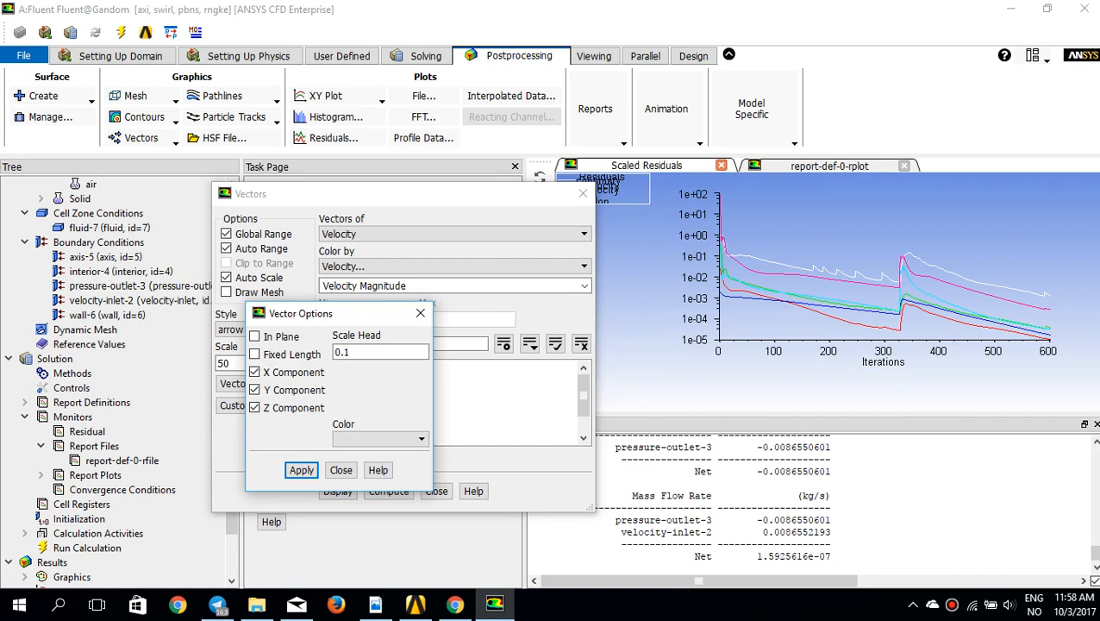
pyautogui.click(254, 407)
pyautogui.click(340, 470)
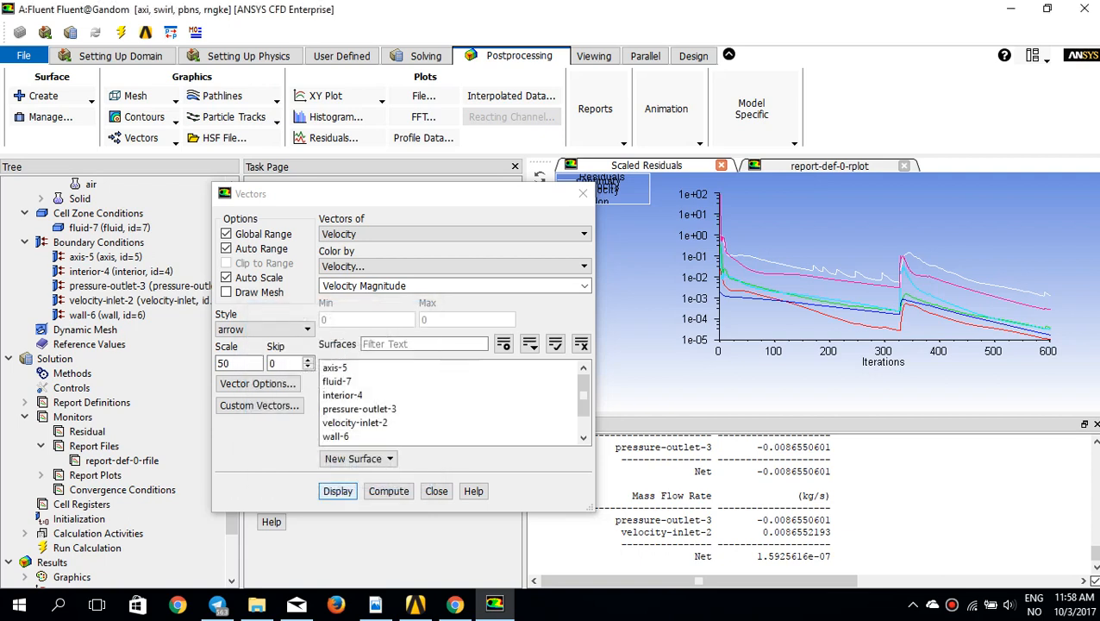
# Set the vector skip to 1, display the velocity vectors colored by velocity magnitude, and close the vector settings.
pyautogui.write('1')
pyautogui.press('Return')
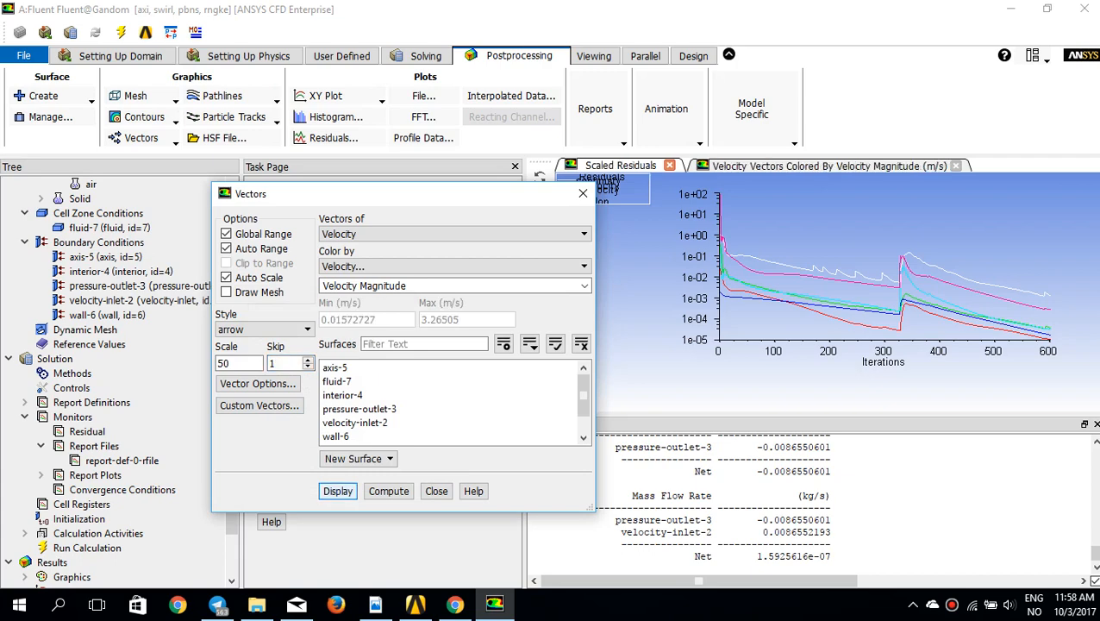
pyautogui.click(337, 490)
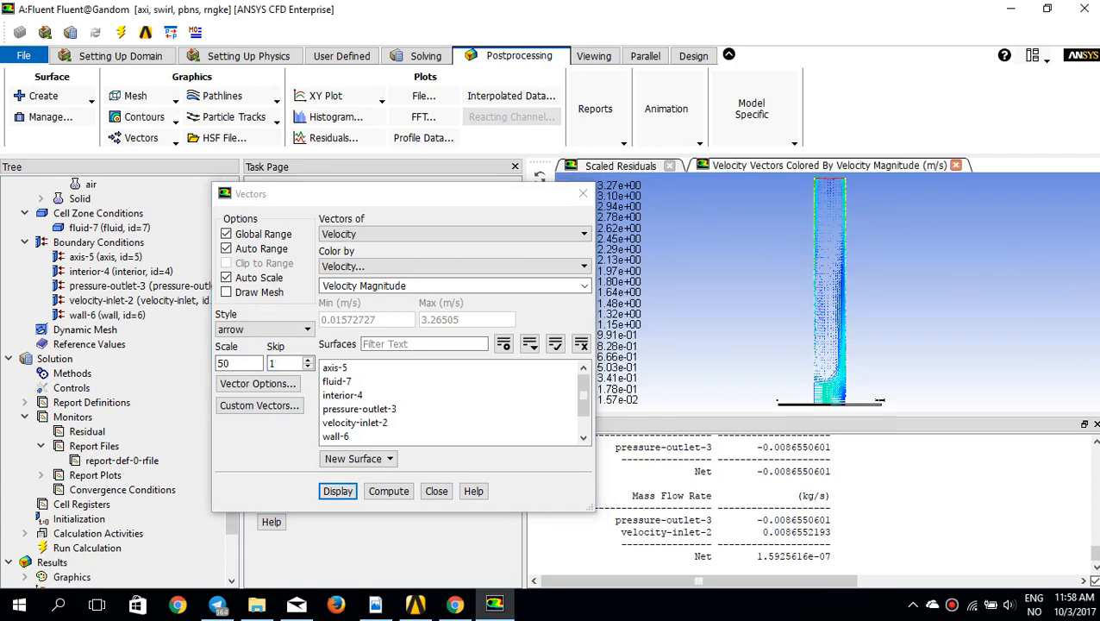
pyautogui.press('Escape')
# Examine the velocity vectors near the wall and across the mirrored width of the domain.
pyautogui.scroll(5, 897, 397)
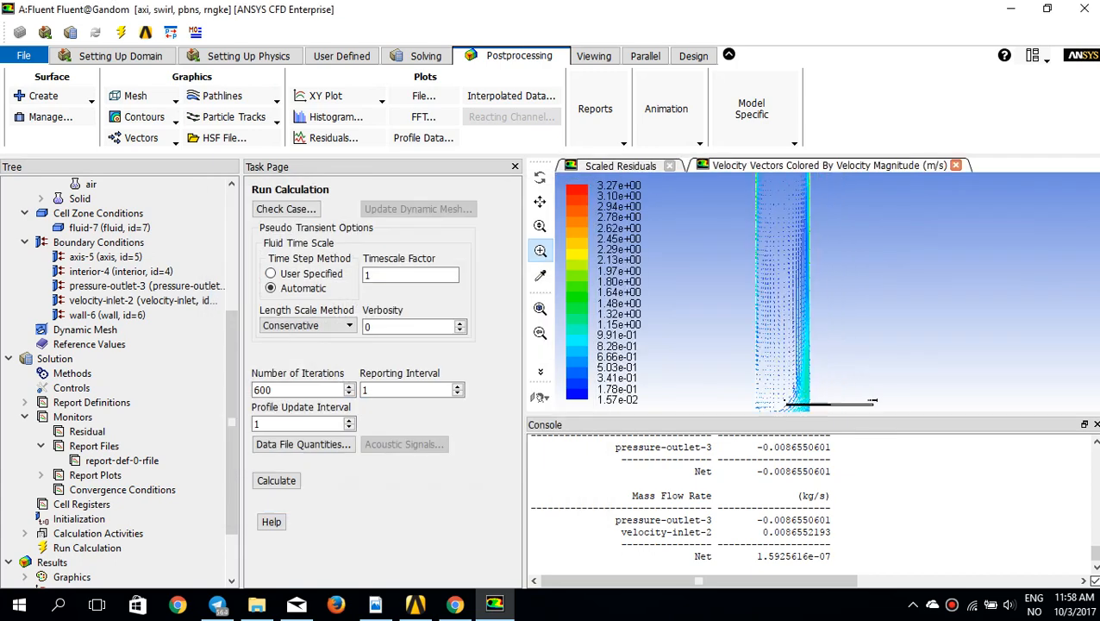
pyautogui.scroll(5, 878, 400)
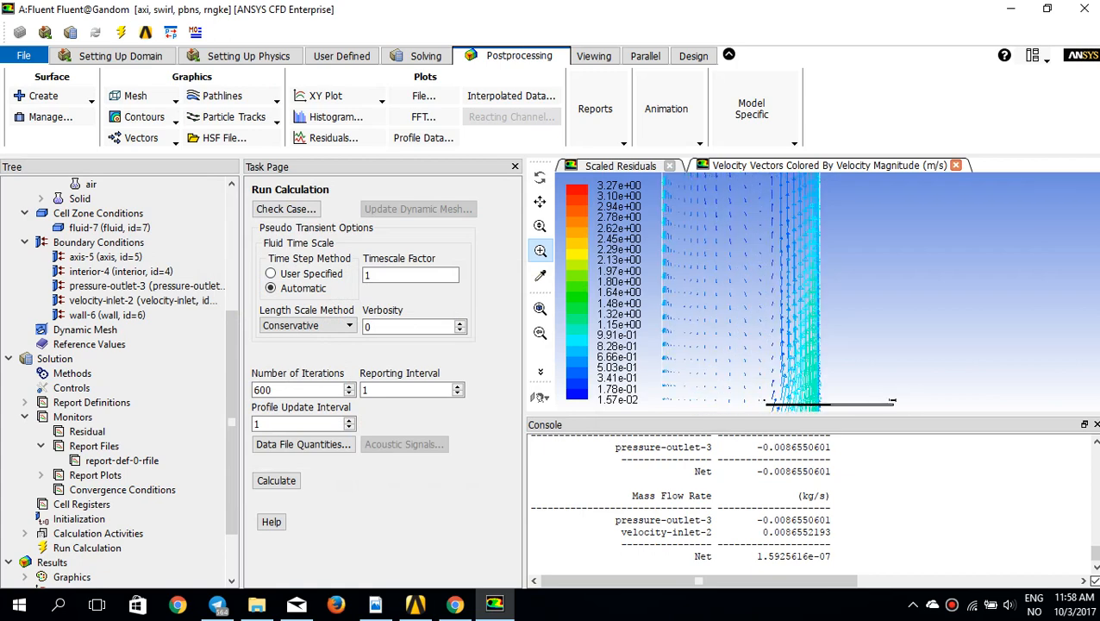
pyautogui.scroll(4, 893, 401)
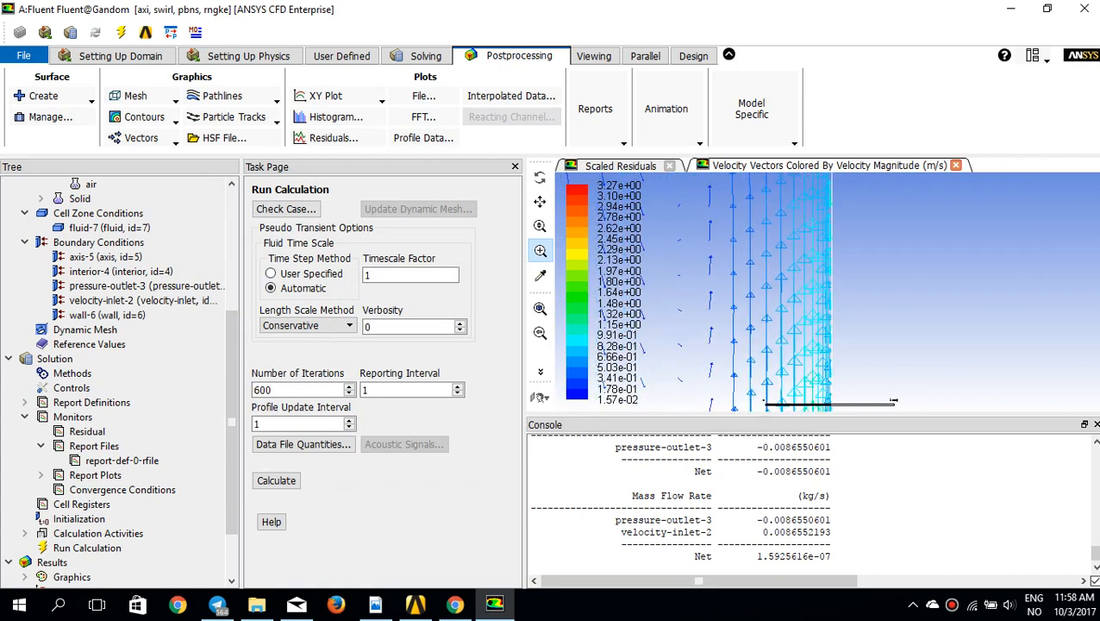
pyautogui.scroll(4, 893, 401)
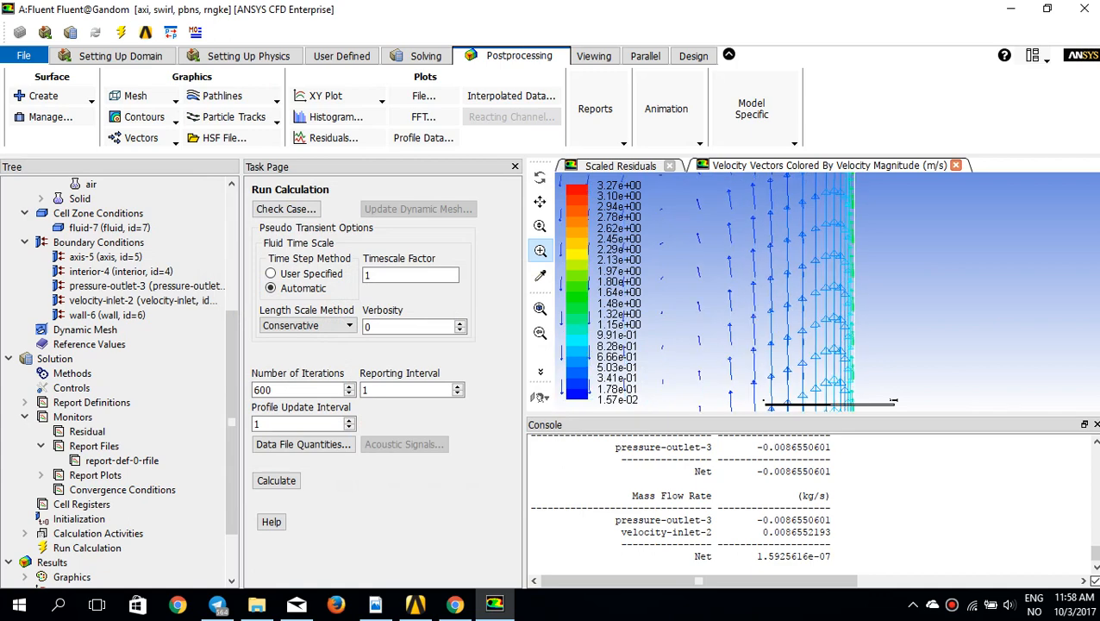
pyautogui.scroll(4, 894, 401)
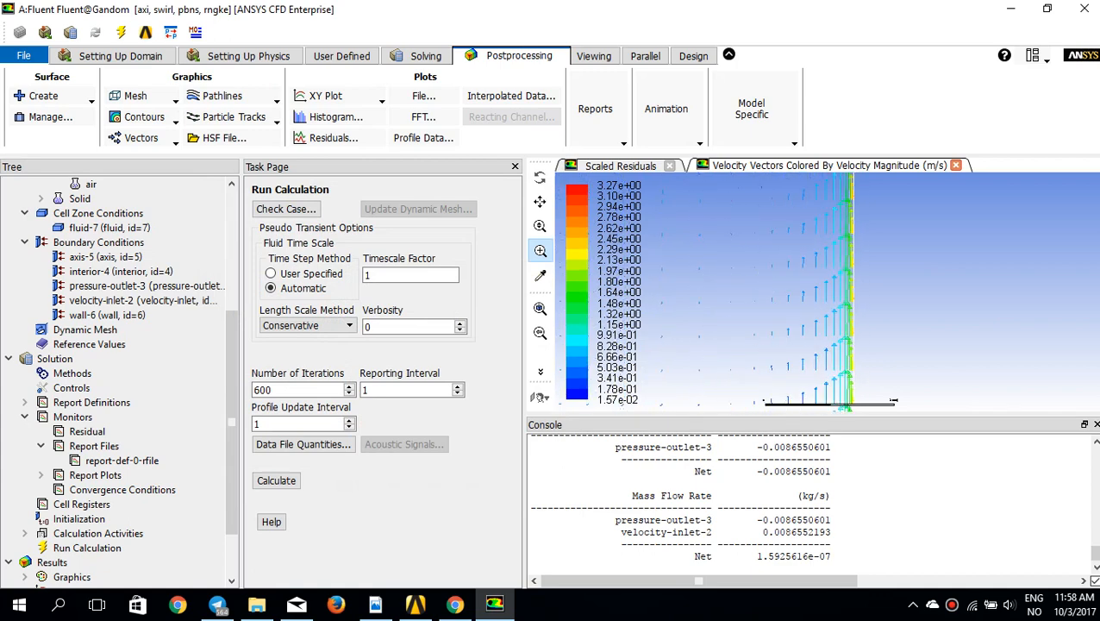
pyautogui.scroll(-5, 893, 401)
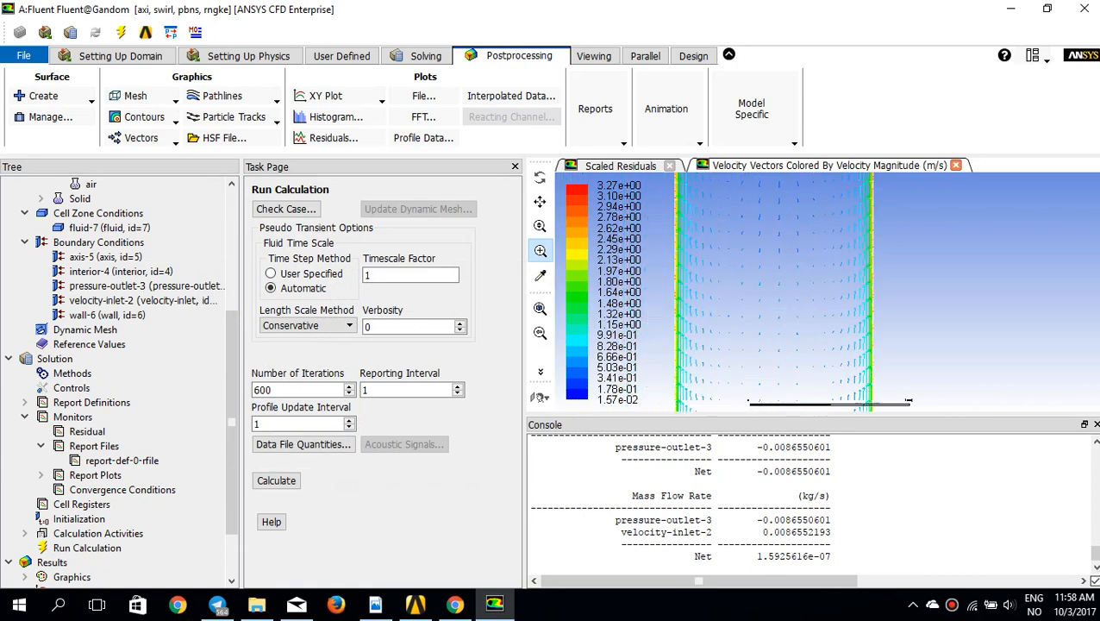
pyautogui.scroll(2, 893, 401)
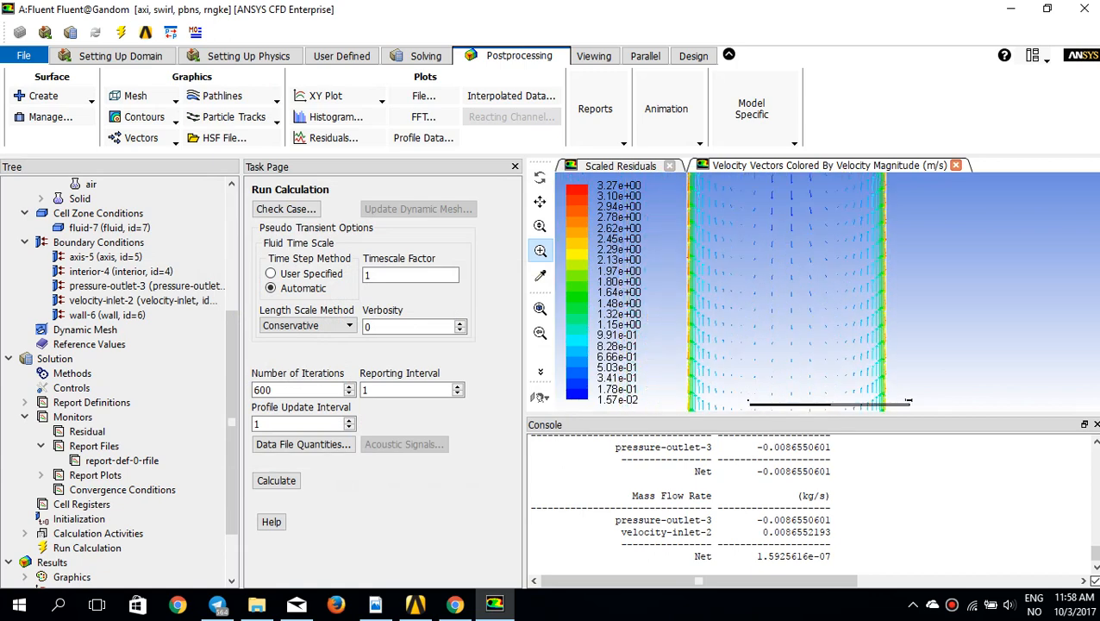
pyautogui.scroll(-3, 909, 401)
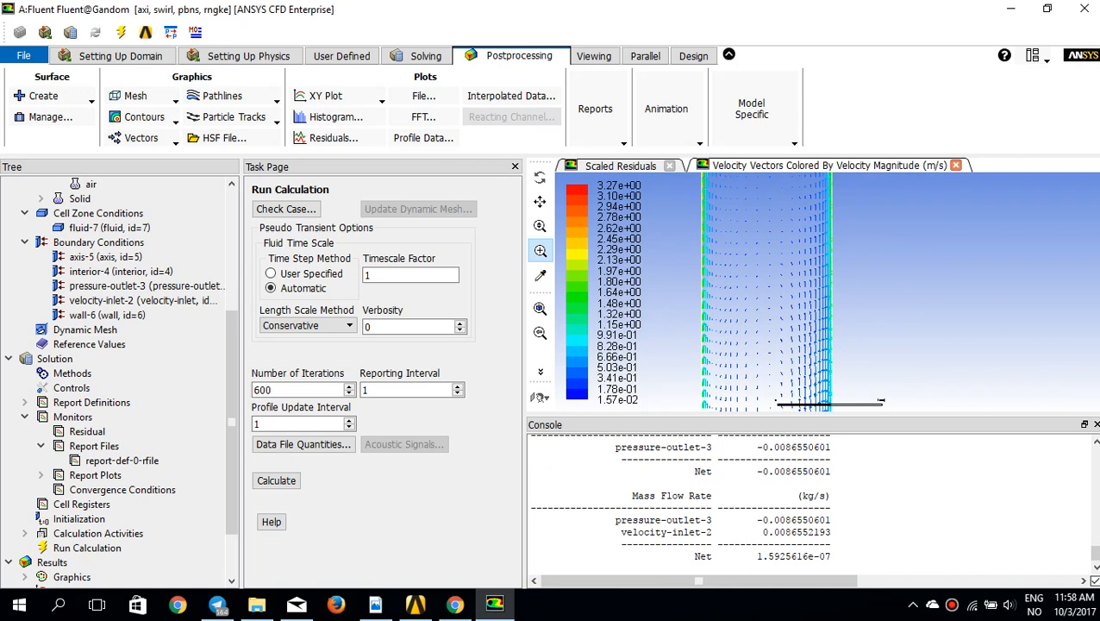
# Create vector plot vector-4 of velocity colored by Radial Velocity, save and display it, and close its settings.
pyautogui.click(141, 137)
pyautogui.click(142, 174)
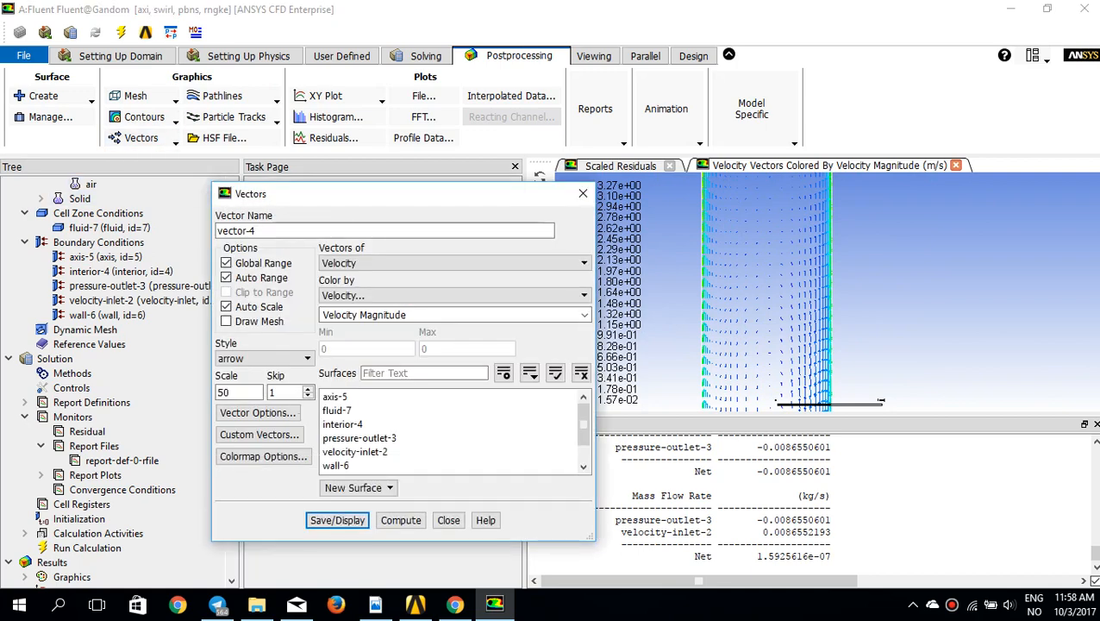
pyautogui.click(455, 295)
pyautogui.press('Return')
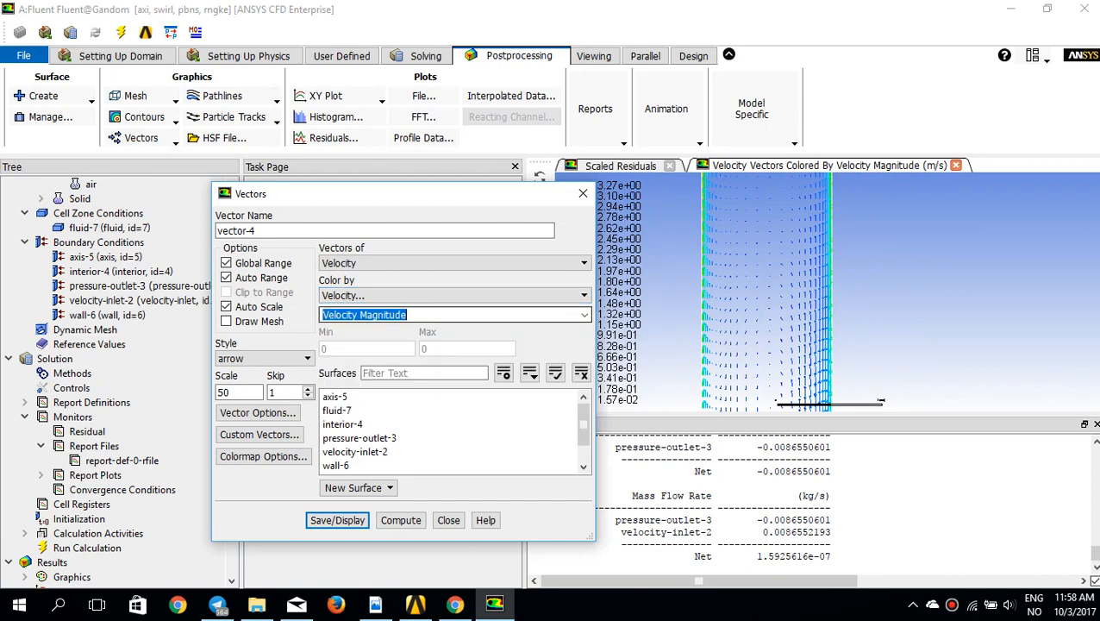
pyautogui.hotkey('alt', 'Down')
pyautogui.press('Down')
pyautogui.press('Down')
pyautogui.press('Return')
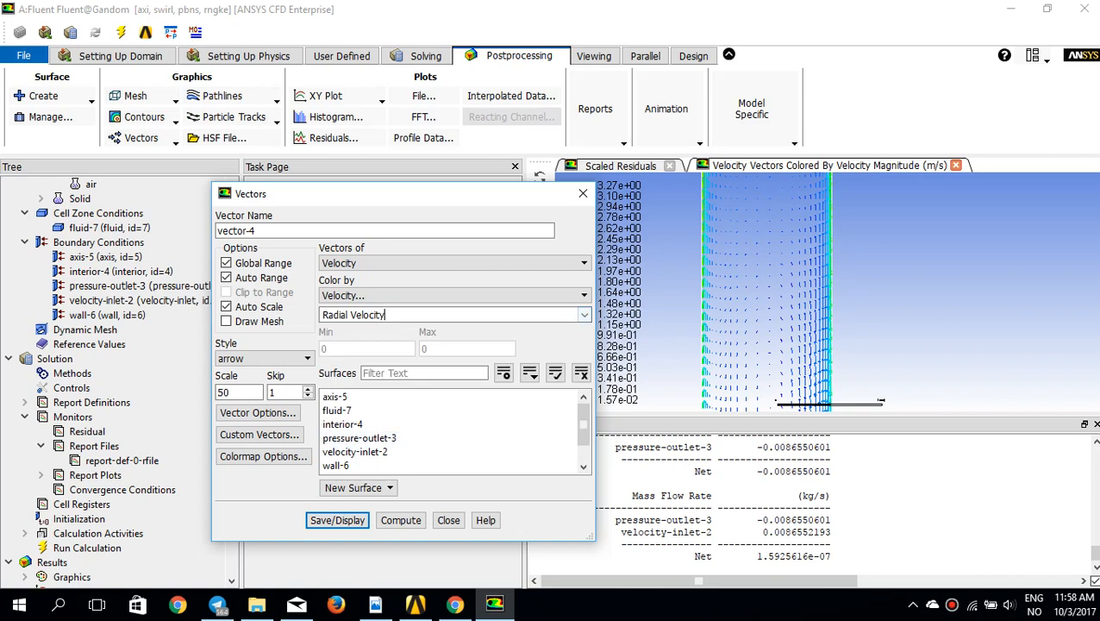
pyautogui.press('Return')
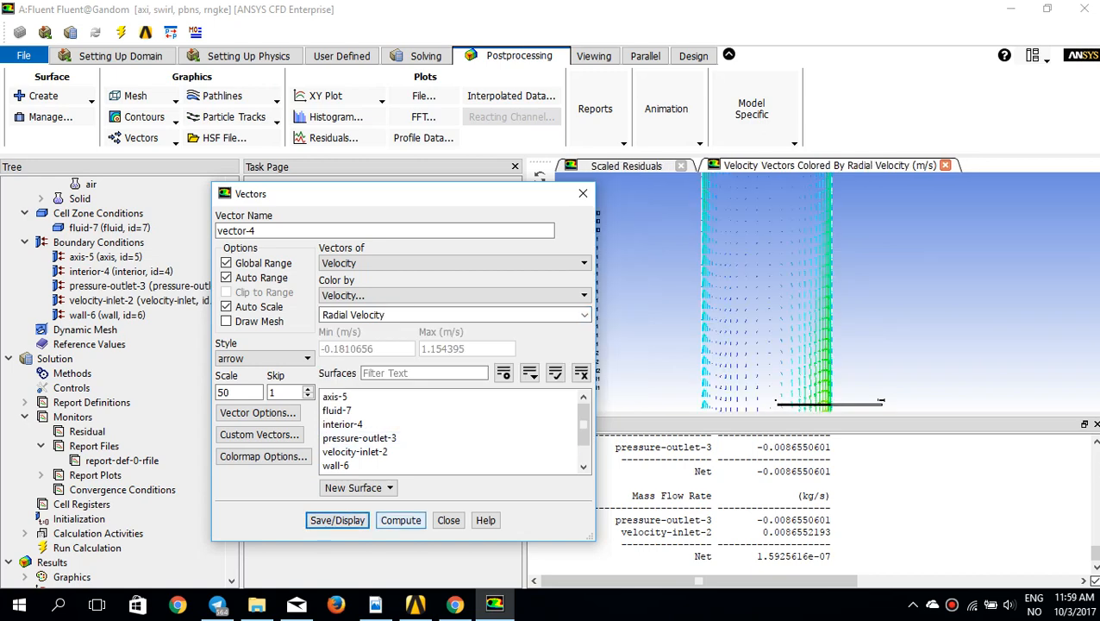
pyautogui.press('Escape')
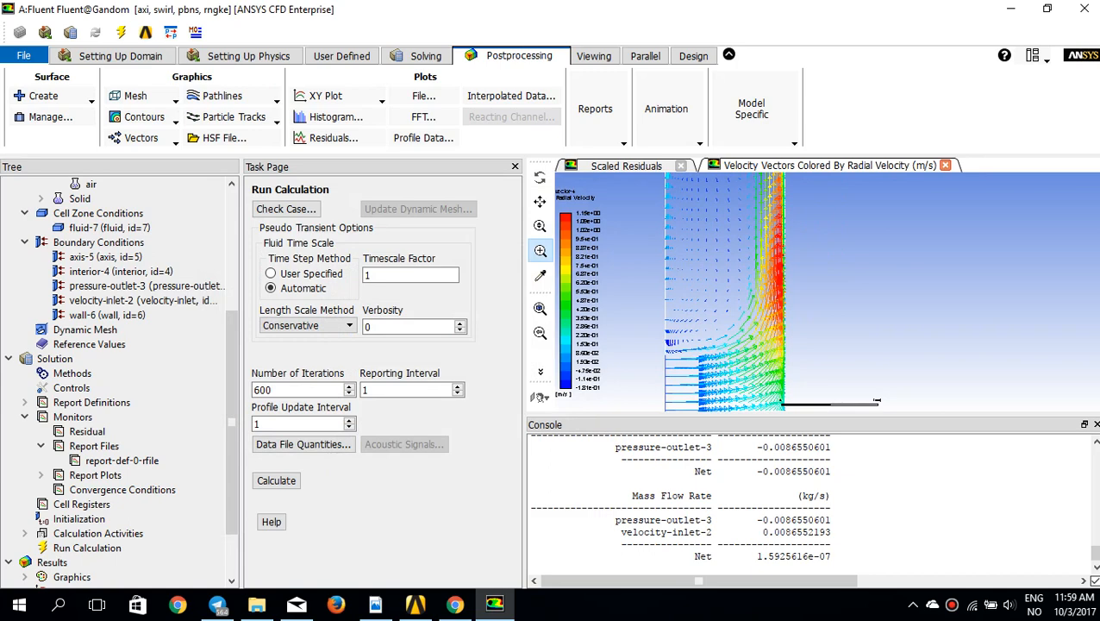
# Edit the contour display to plot Velocity Magnitude instead of pressure, and display the contours.
pyautogui.click(144, 116)
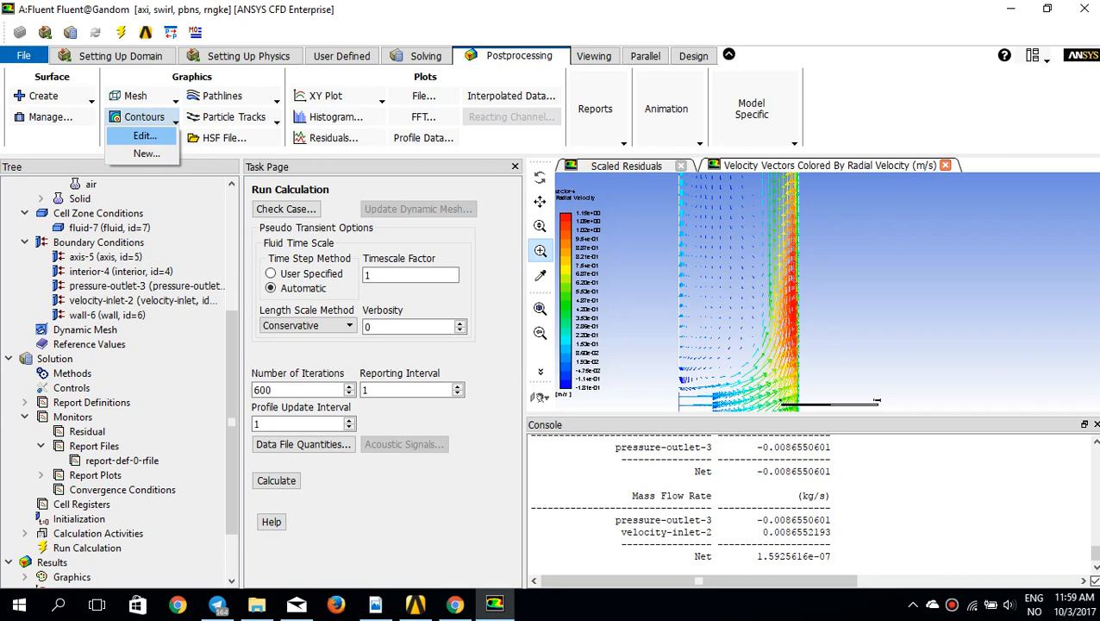
pyautogui.press('Return')
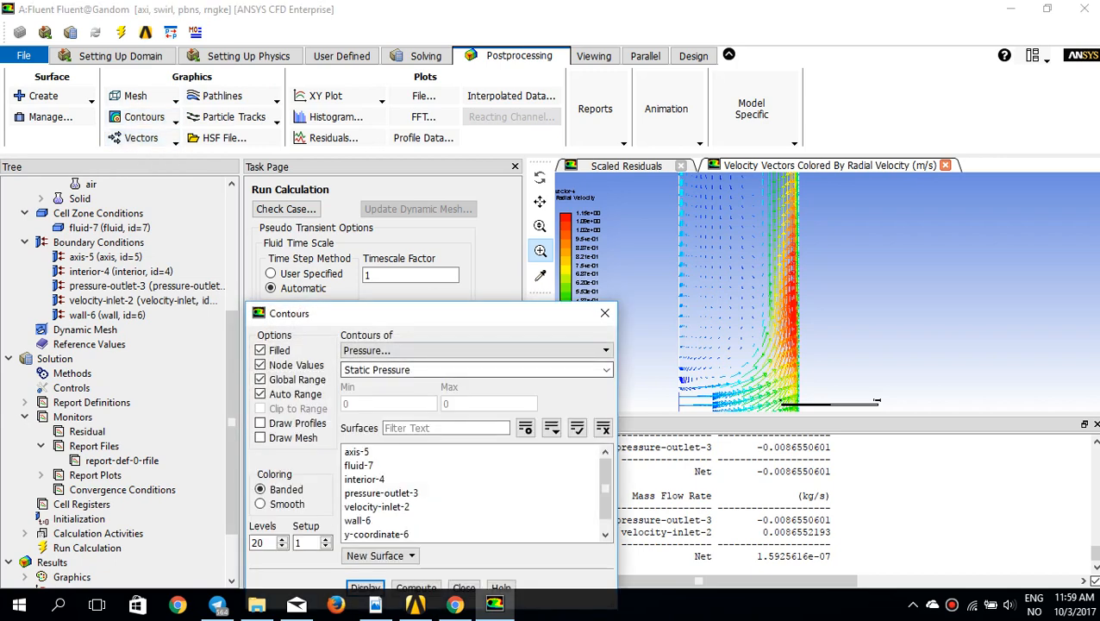
pyautogui.hotkey('alt', 'Down')
pyautogui.press('Down')
pyautogui.press('Down')
pyautogui.press('Return')
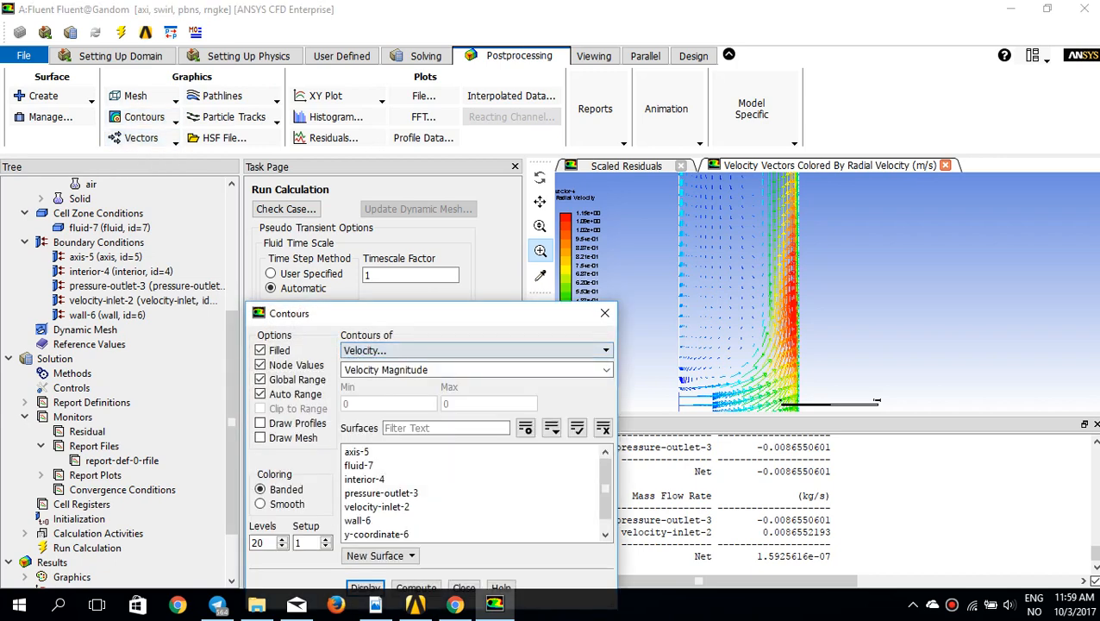
pyautogui.press('Return')
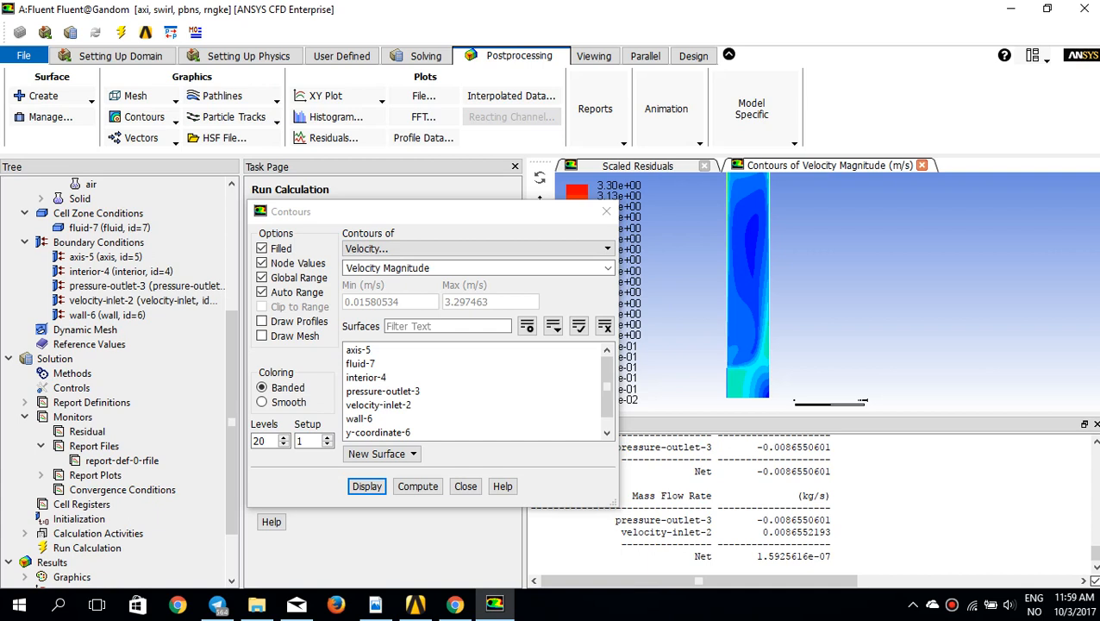
# Switch the contour display to Static Pressure, display the contours, and close the contour settings.
pyautogui.click(475, 249)
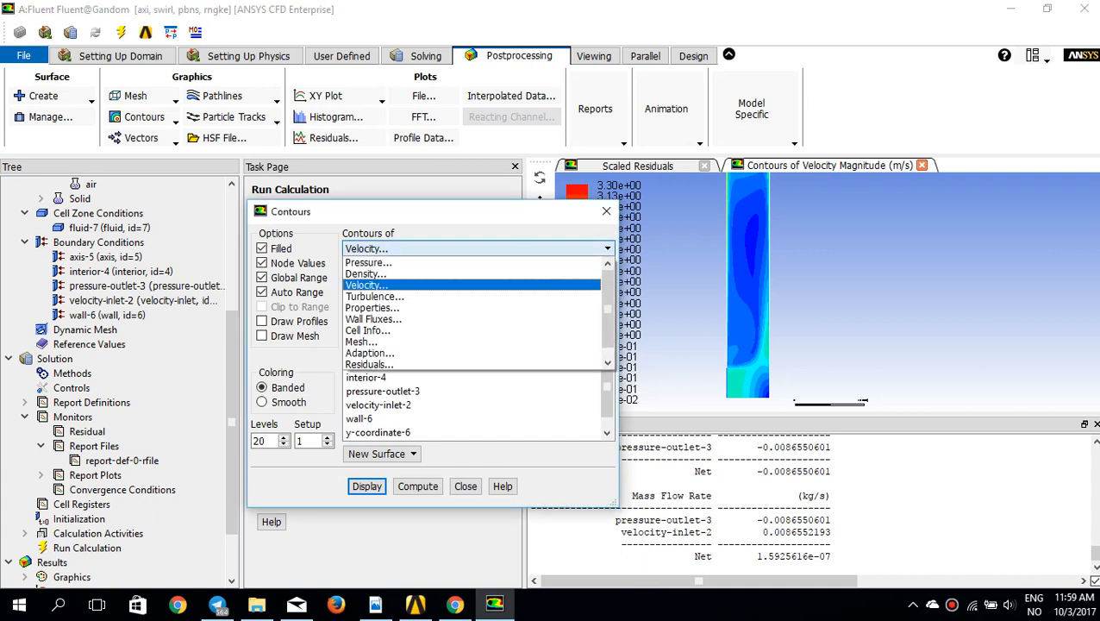
pyautogui.press('Down')
pyautogui.press('Down')
pyautogui.press('Up')
pyautogui.press('Up')
pyautogui.press('Up')
pyautogui.press('Return')
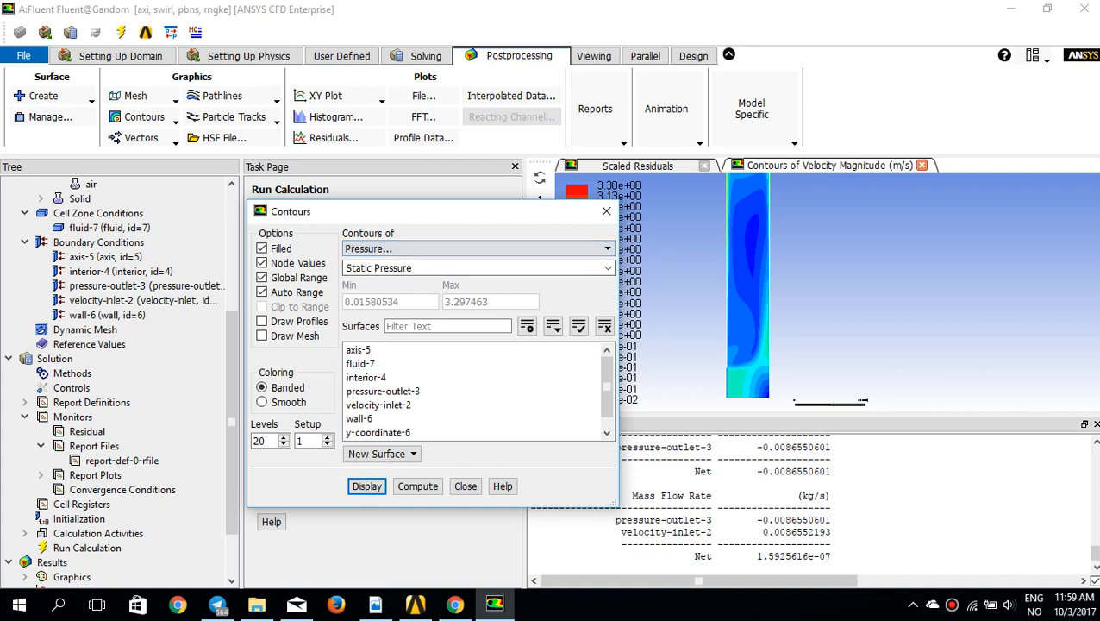
pyautogui.press('Return')
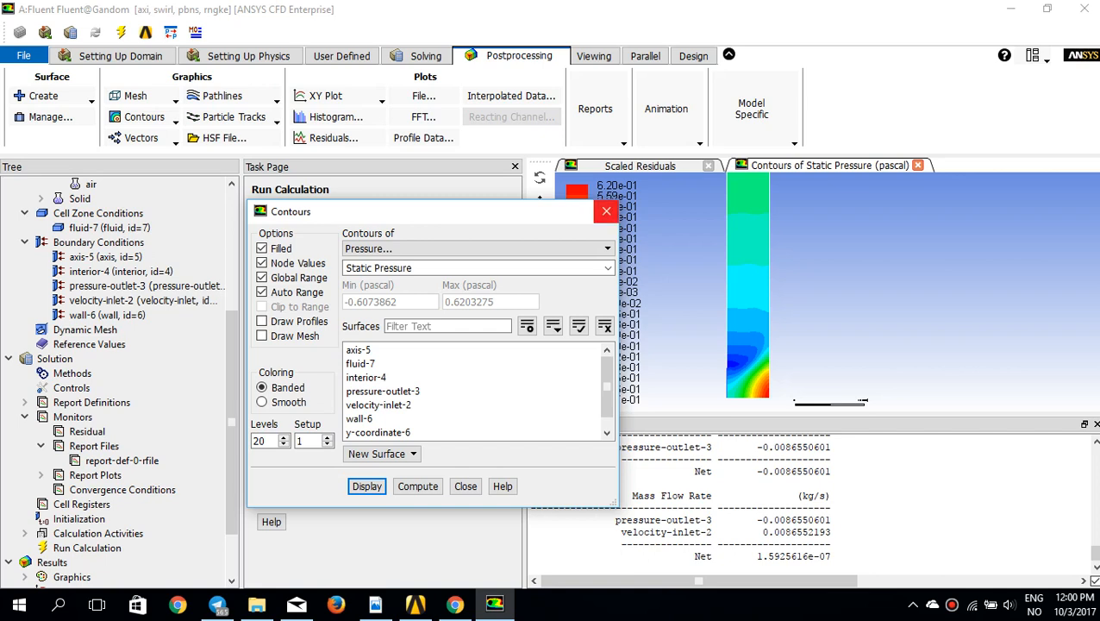
pyautogui.click(606, 211)
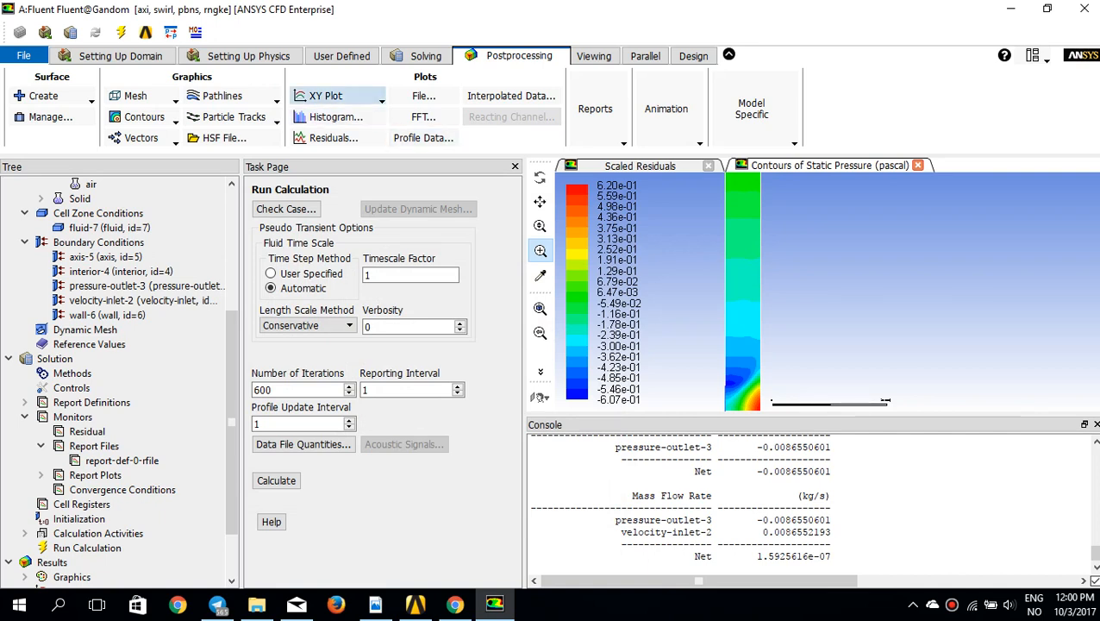
# Start a new iso-surface of constant mesh Y-Coordinate and compute its coordinate range.
pyautogui.click(44, 96)
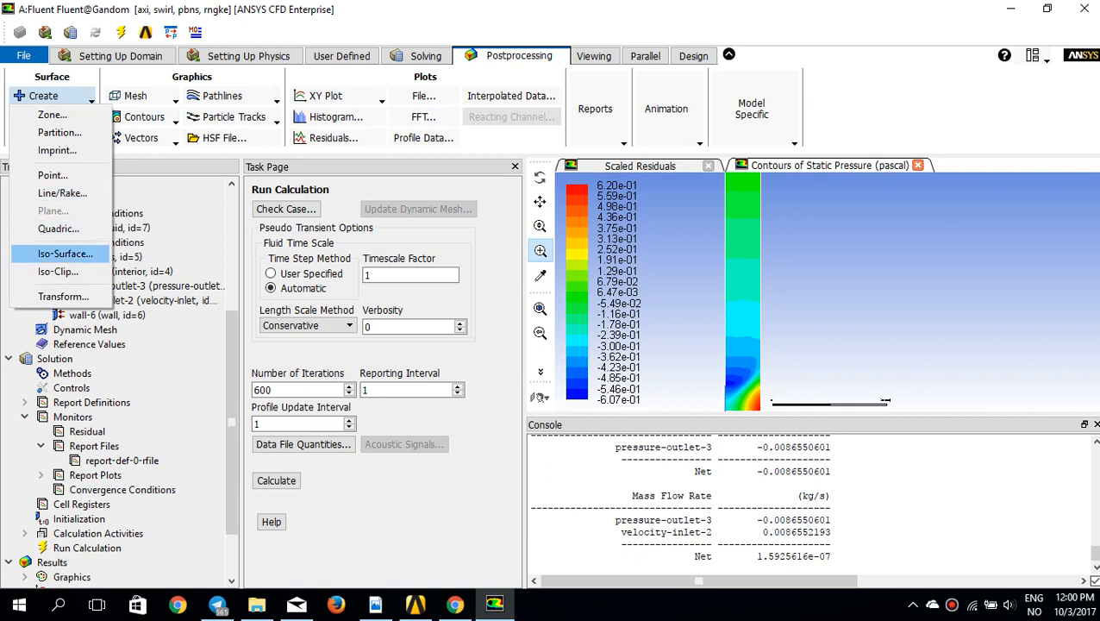
pyautogui.click(64, 254)
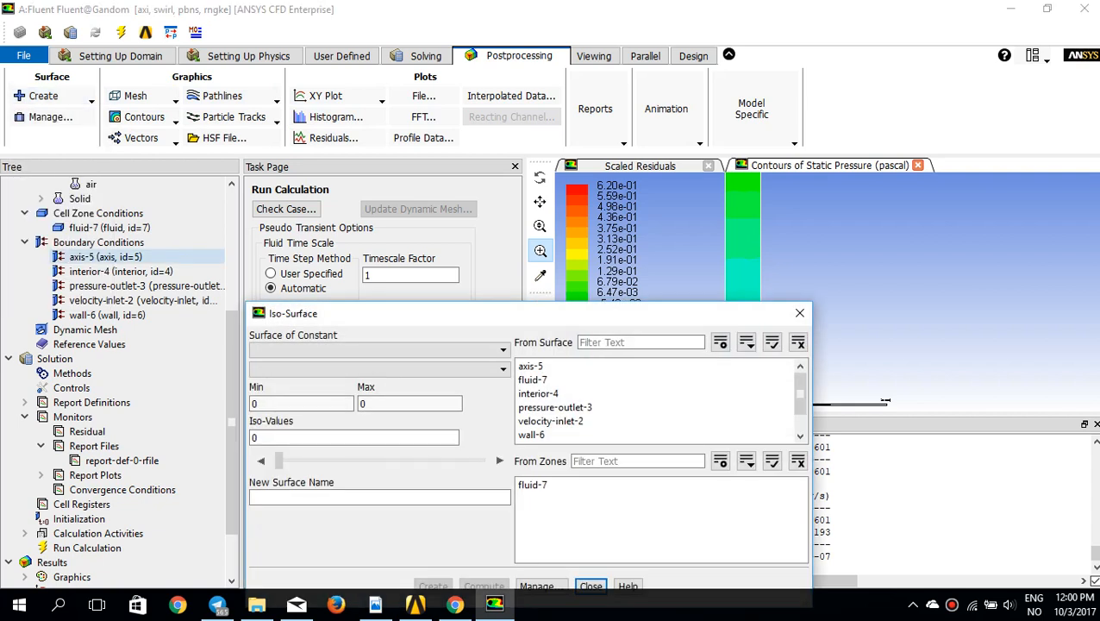
pyautogui.moveTo(355, 317); pyautogui.dragTo(217, 244)
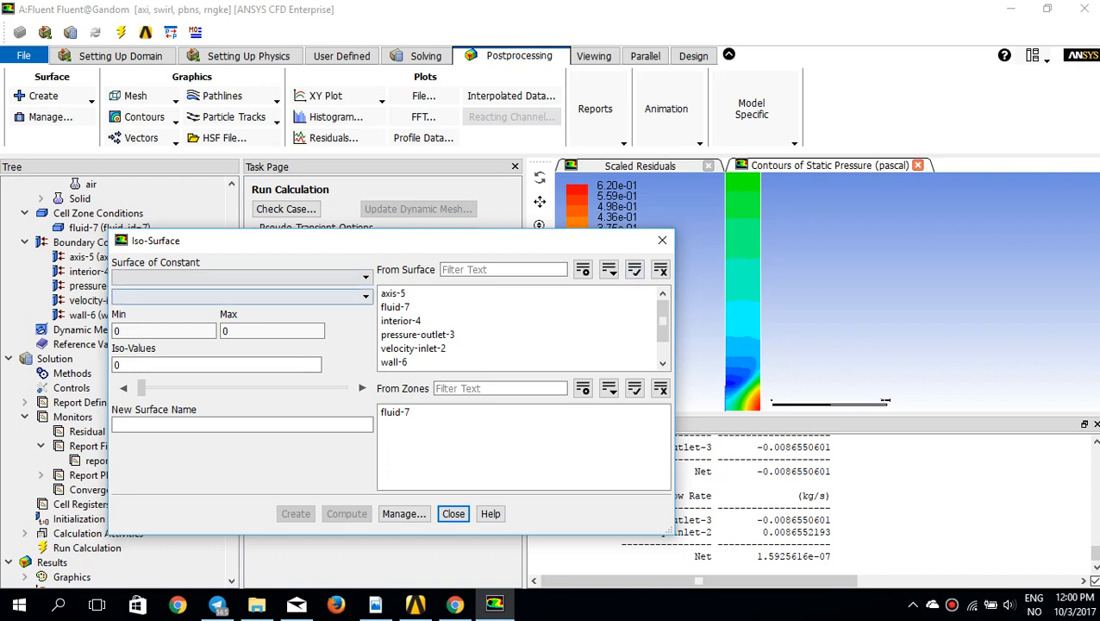
pyautogui.click(242, 276)
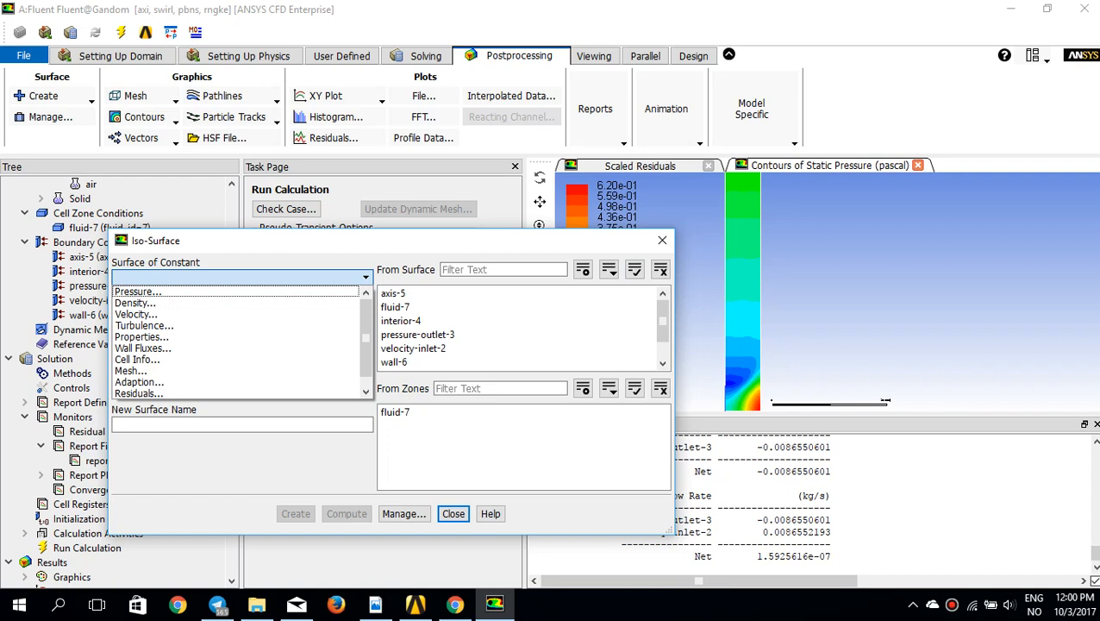
pyautogui.click(132, 370)
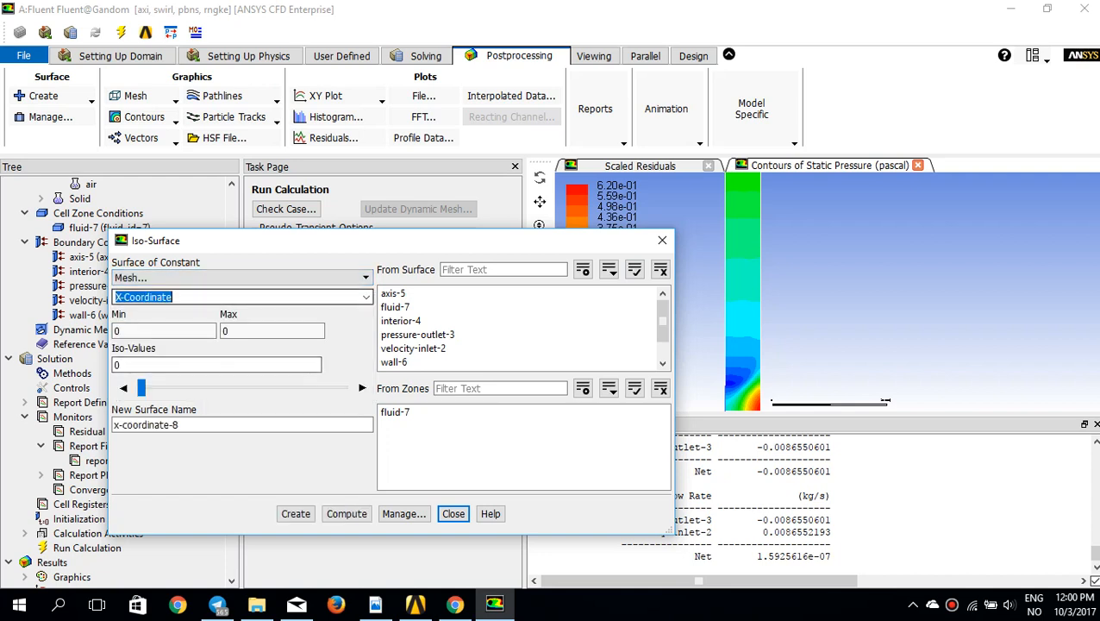
pyautogui.hotkey('alt', 'Down')
pyautogui.press('Down')
pyautogui.press('Return')
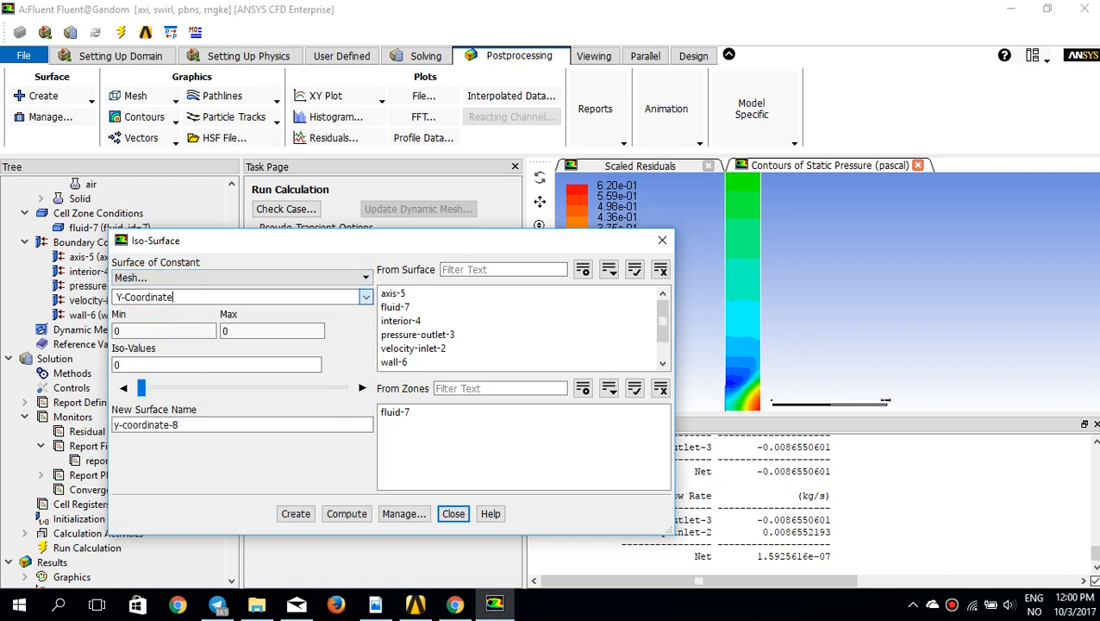
pyautogui.click(347, 513)
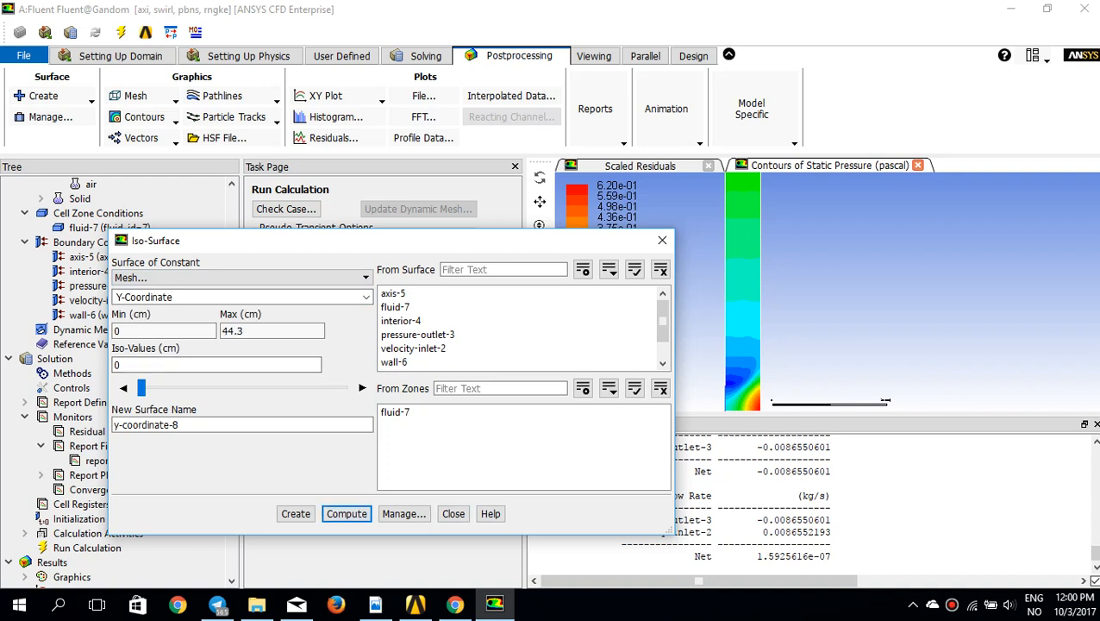
# Set the iso-value to 38 cm, name the surface y38, create it, and close the iso-surface settings.
pyautogui.click(117, 364)
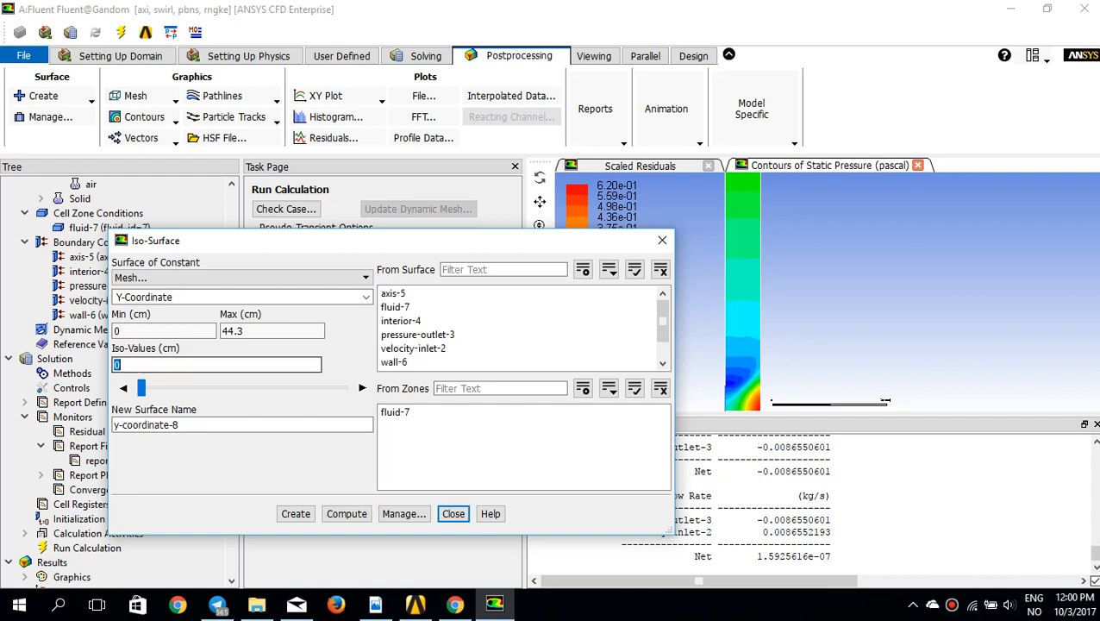
pyautogui.write('38')
pyautogui.press('Tab')
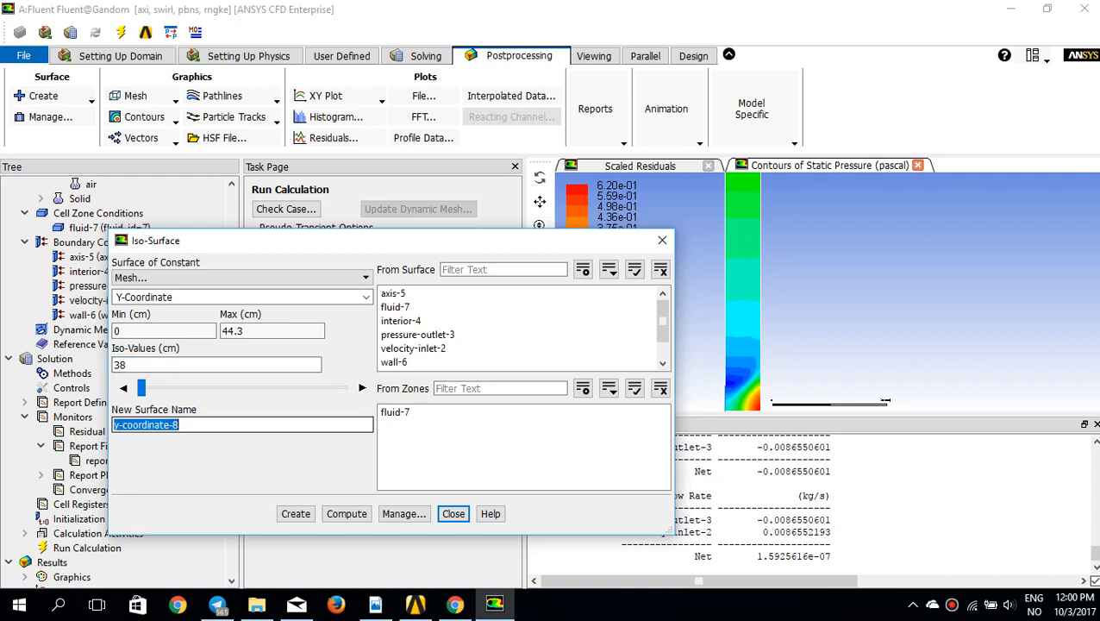
pyautogui.write('y38')
pyautogui.press('Return')
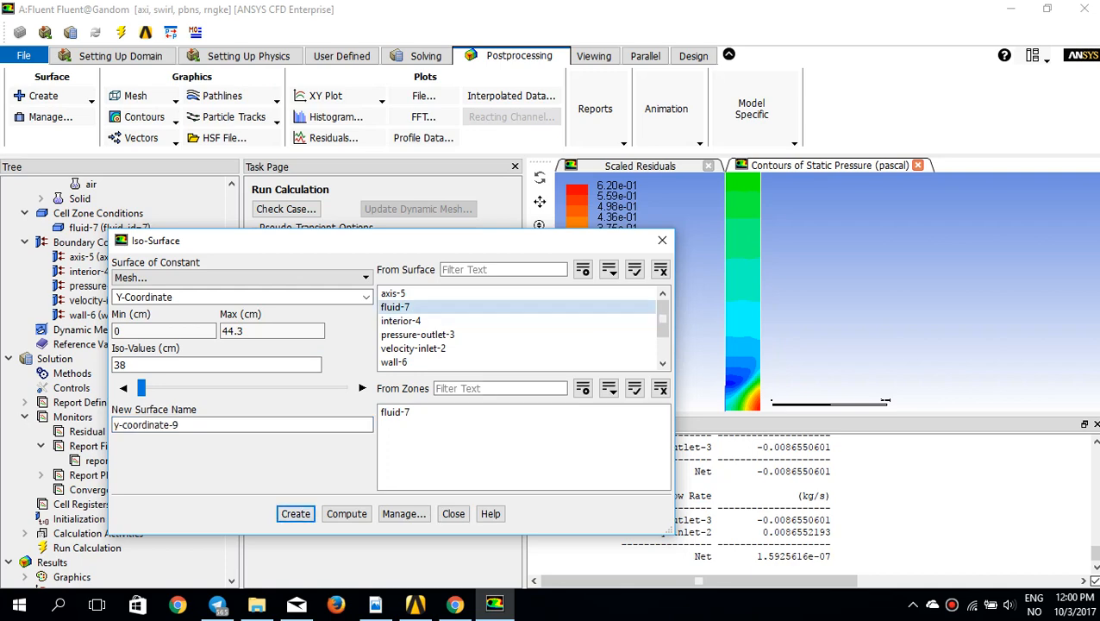
pyautogui.click(662, 240)
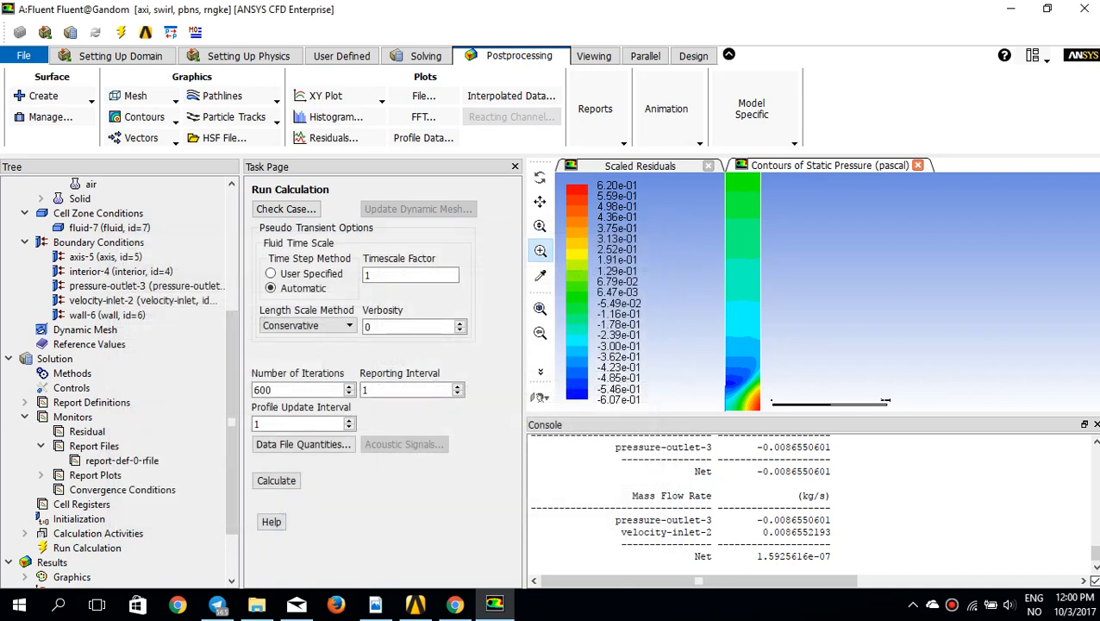
# Create XY plot xy-plot-4 of Velocity Magnitude on surface y38, save and plot it, and close its settings.
pyautogui.click(382, 100)
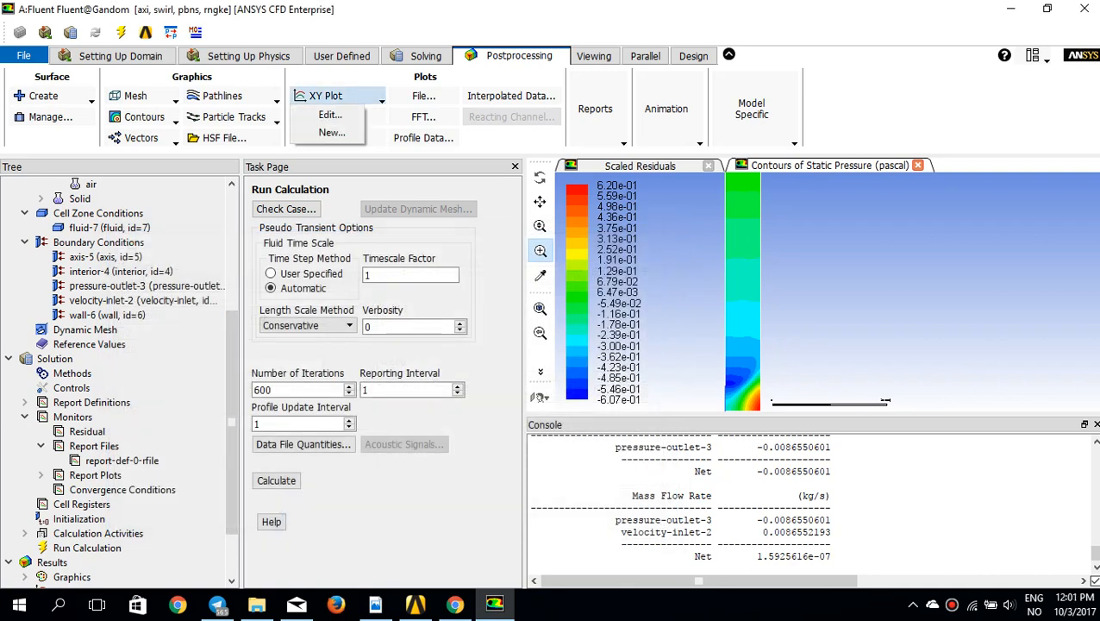
pyautogui.click(332, 132)
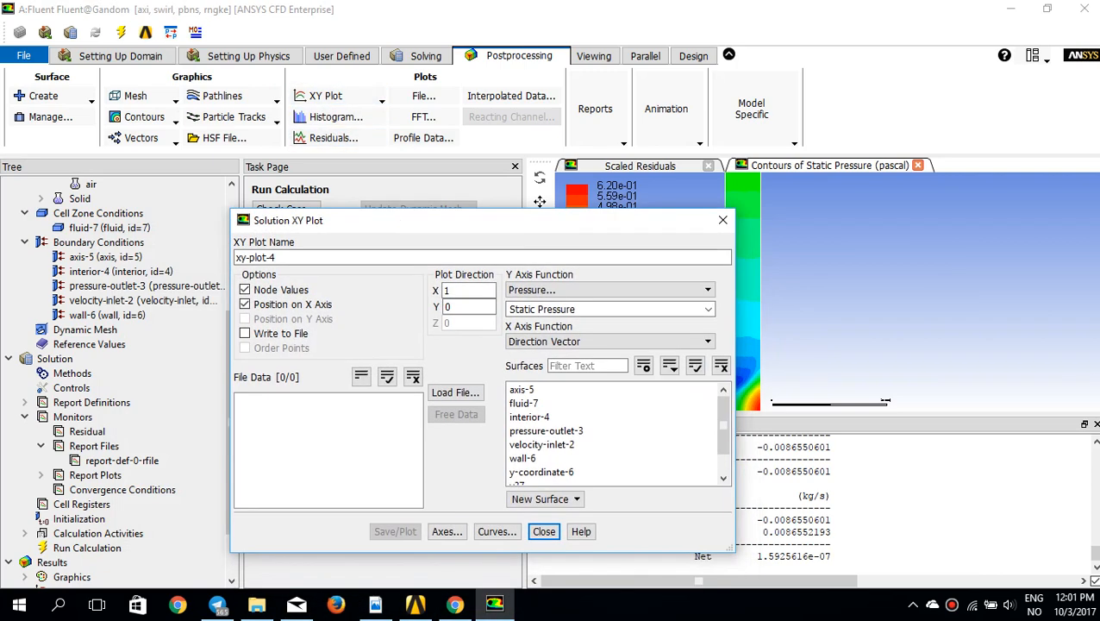
pyautogui.click(608, 290)
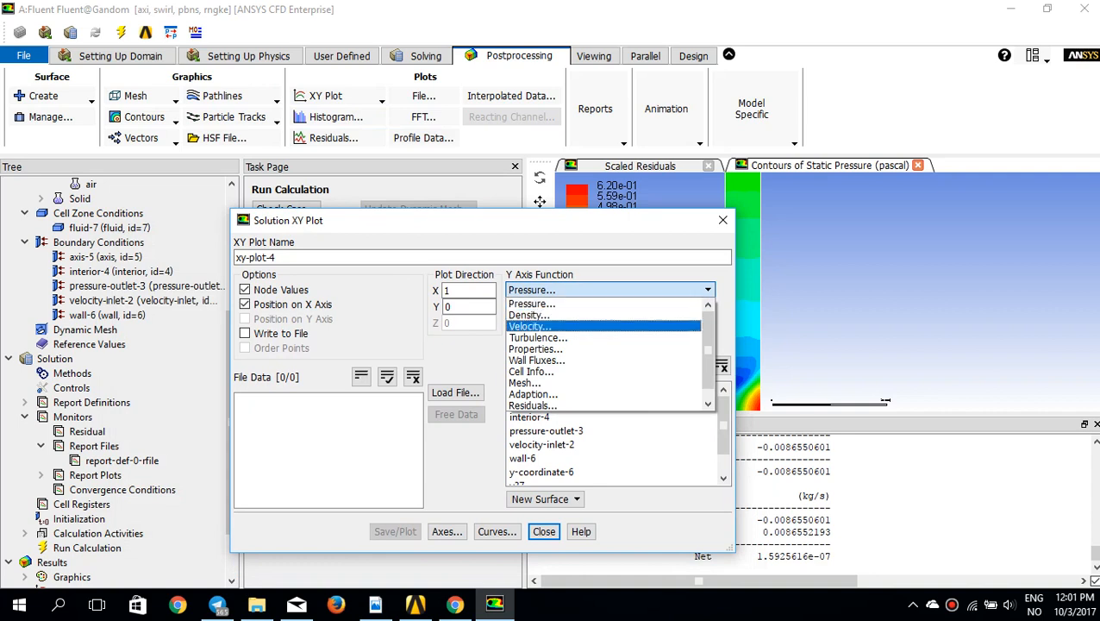
pyautogui.click(529, 326)
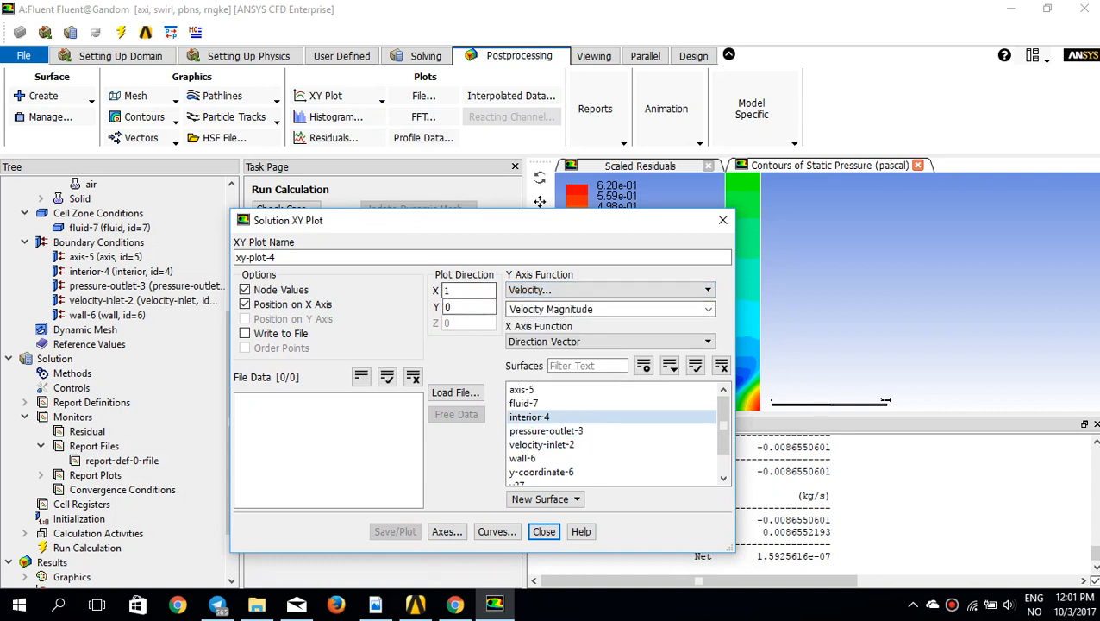
pyautogui.scroll(-1, 612, 431)
pyautogui.click(560, 471)
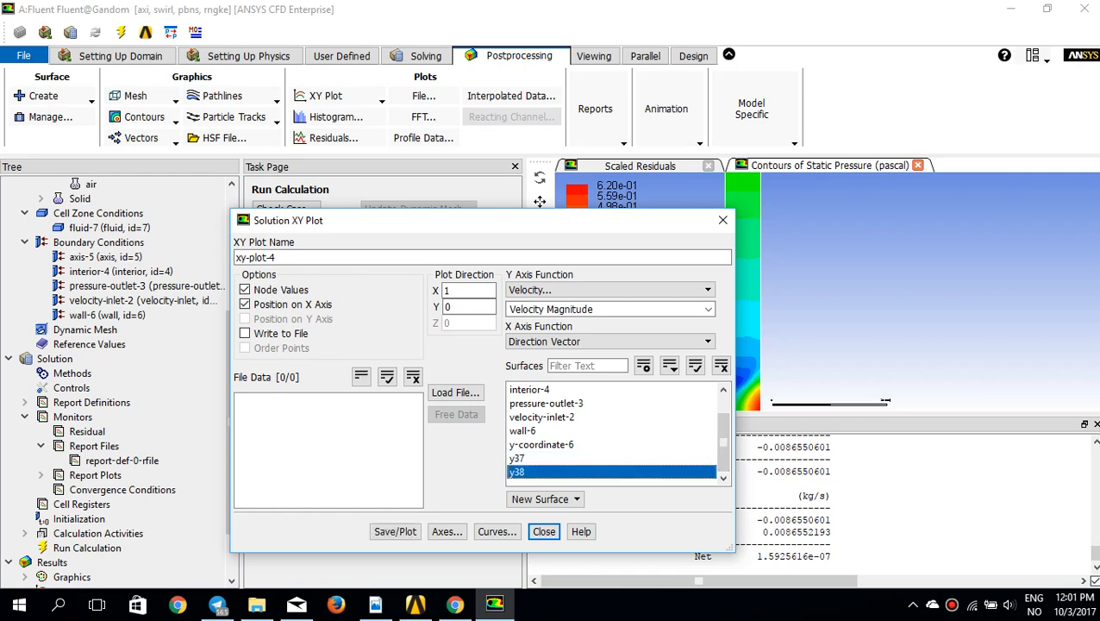
pyautogui.click(395, 531)
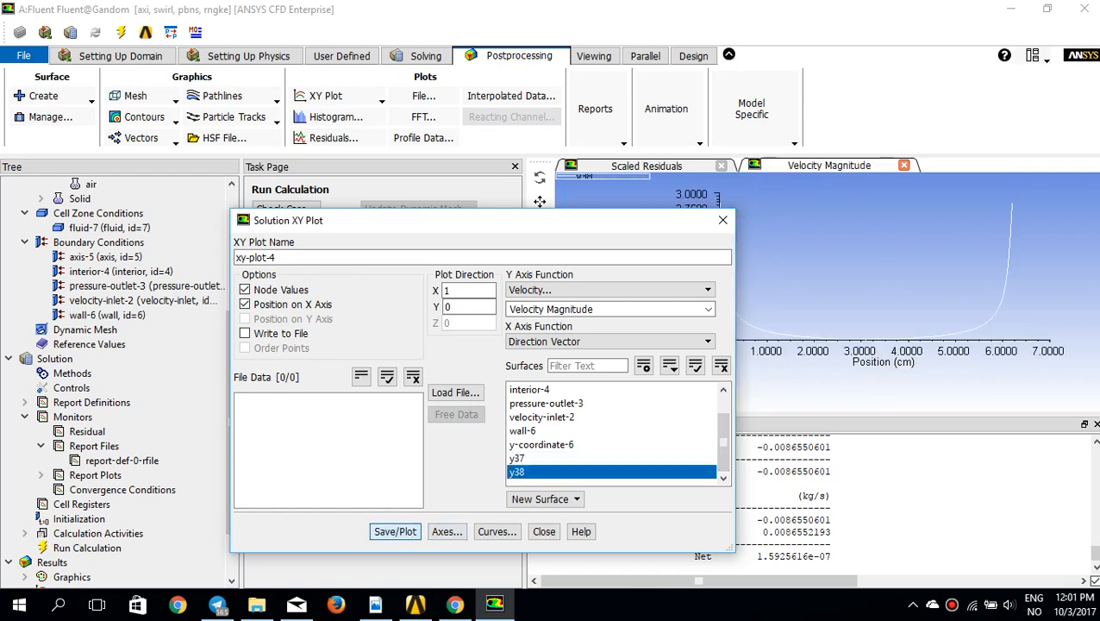
pyautogui.moveTo(498, 226); pyautogui.dragTo(408, 281)
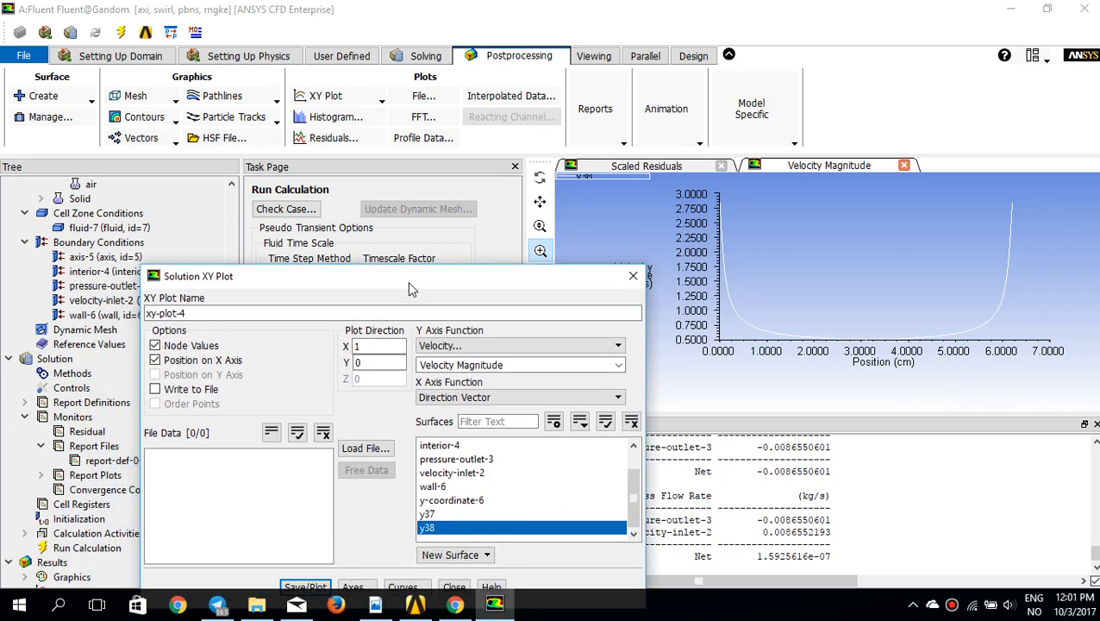
pyautogui.moveTo(408, 281); pyautogui.dragTo(408, 274)
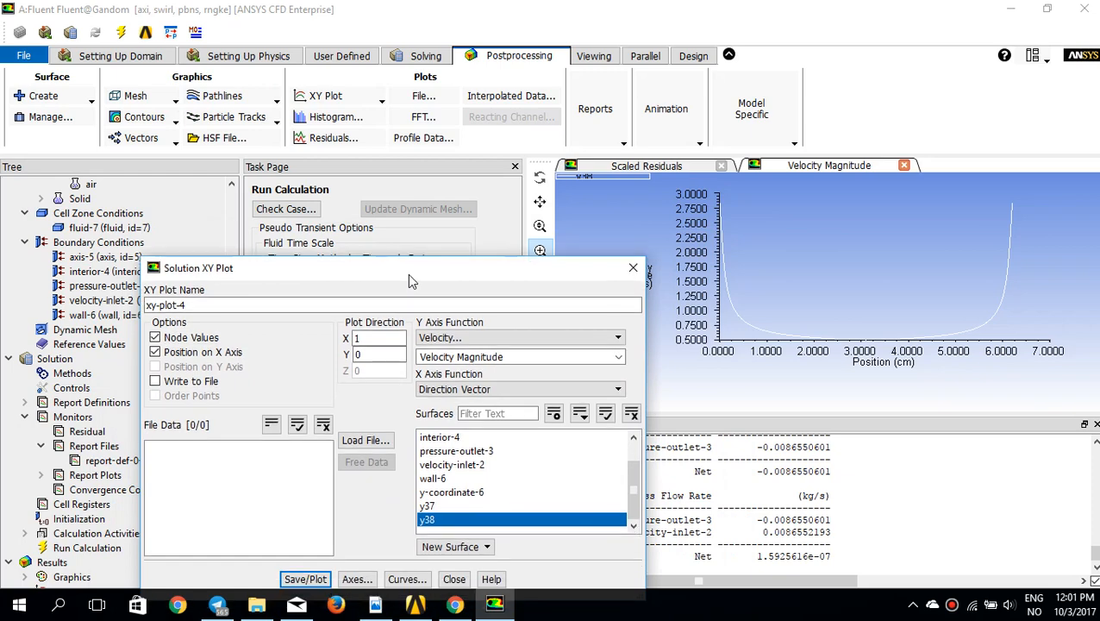
pyautogui.click(633, 267)
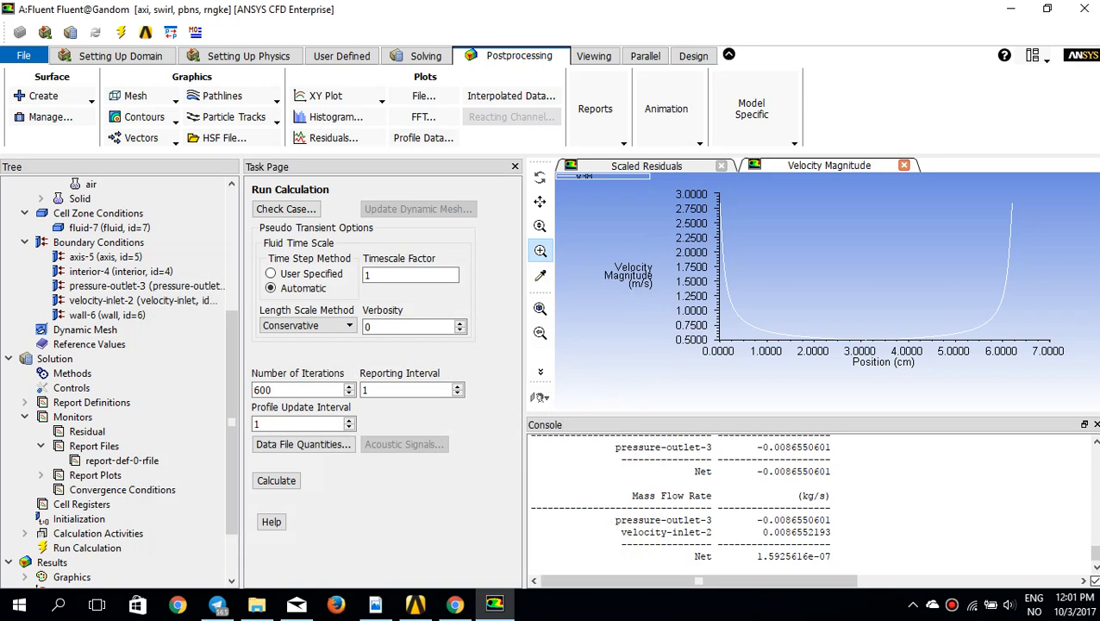
# Open the solution XY plot setup for editing and move it clear of the graph.
pyautogui.click(325, 95)
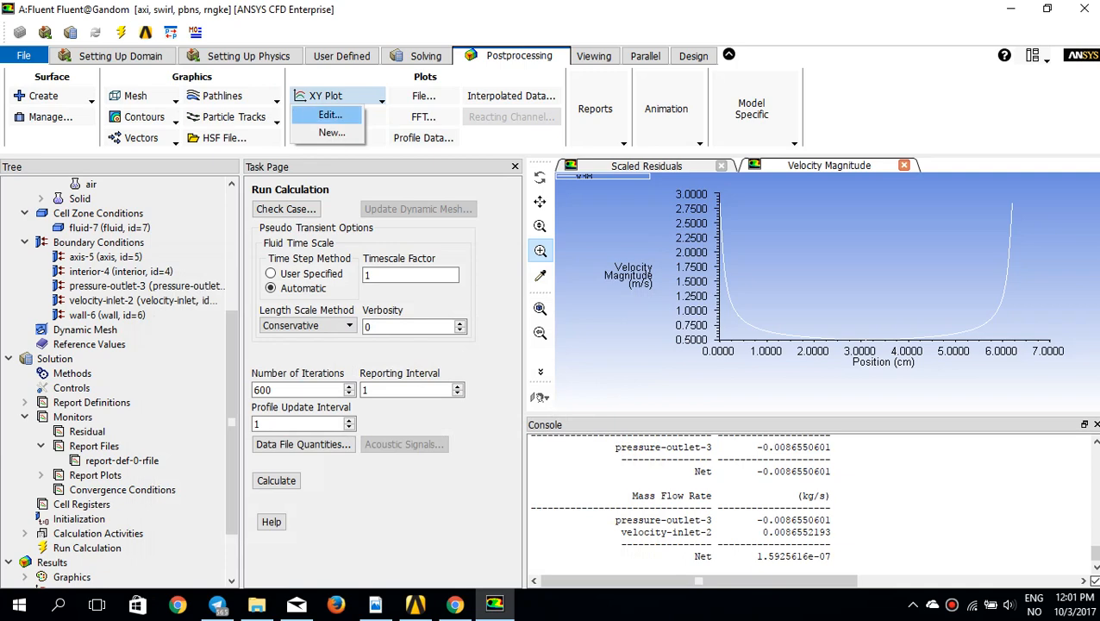
pyautogui.click(336, 116)
pyautogui.moveTo(259, 267); pyautogui.dragTo(262, 156)
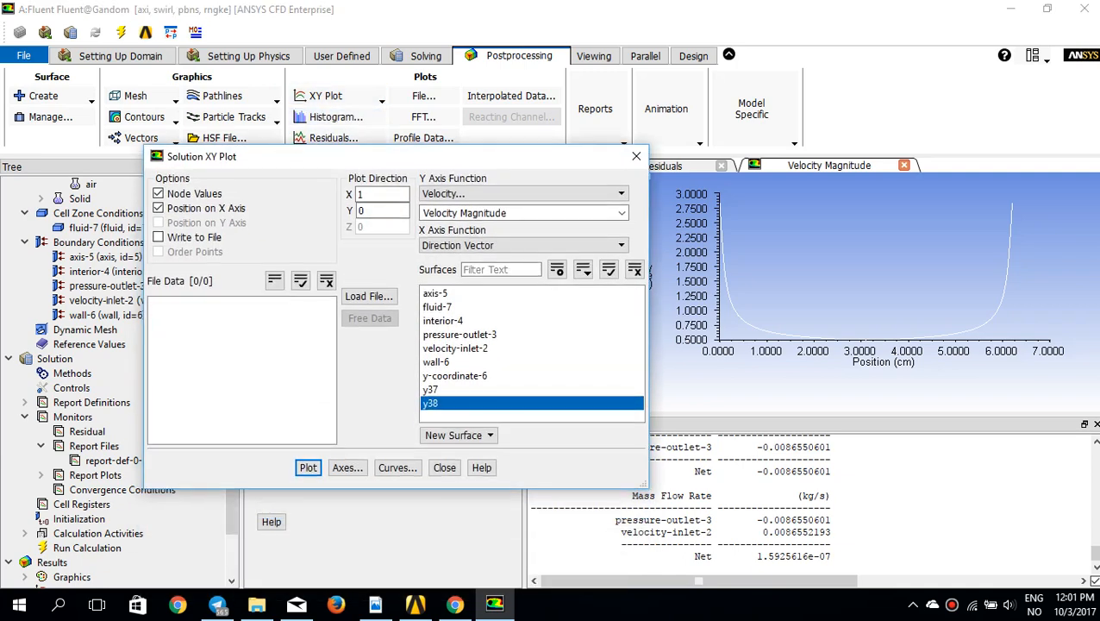
# Try to change the Y axis number format to general in the XY plot's axes settings, and close them.
pyautogui.click(348, 467)
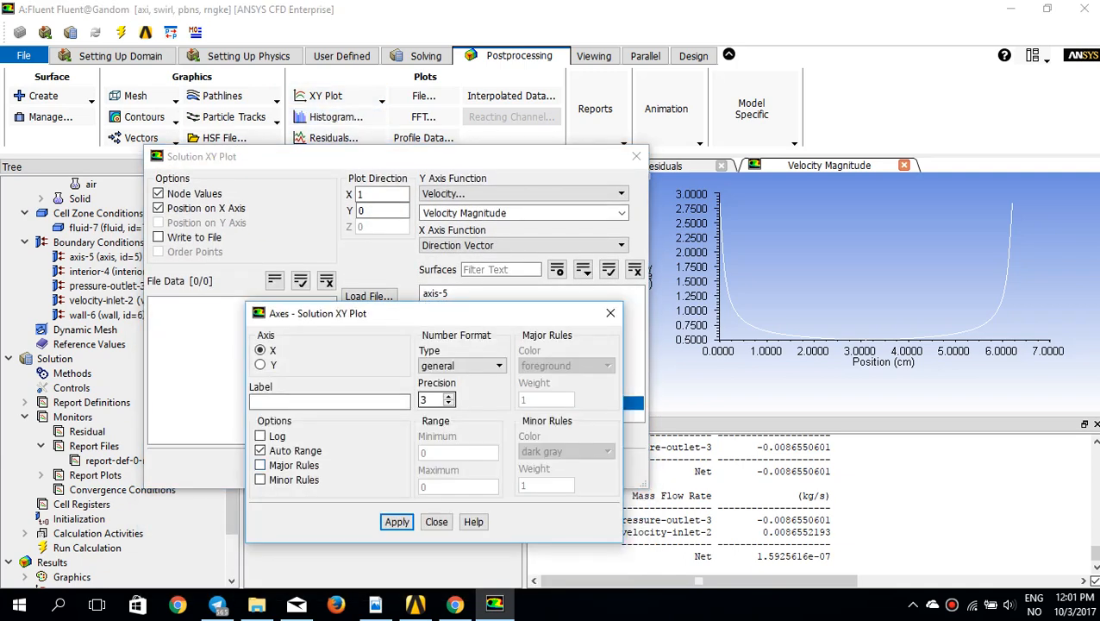
pyautogui.click(261, 364)
pyautogui.click(462, 365)
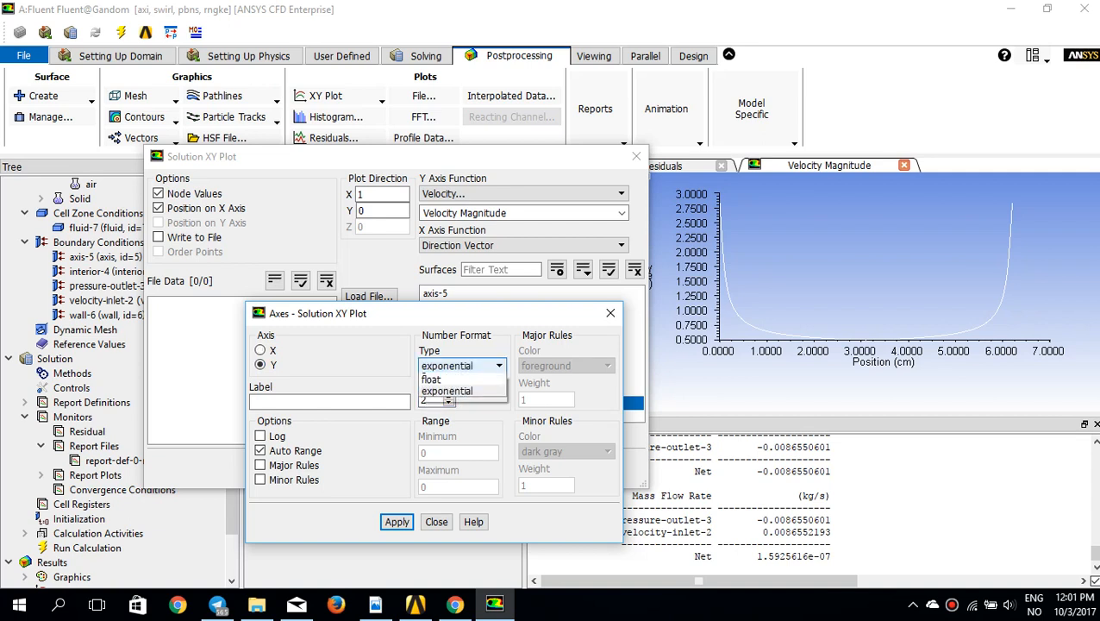
pyautogui.click(437, 379)
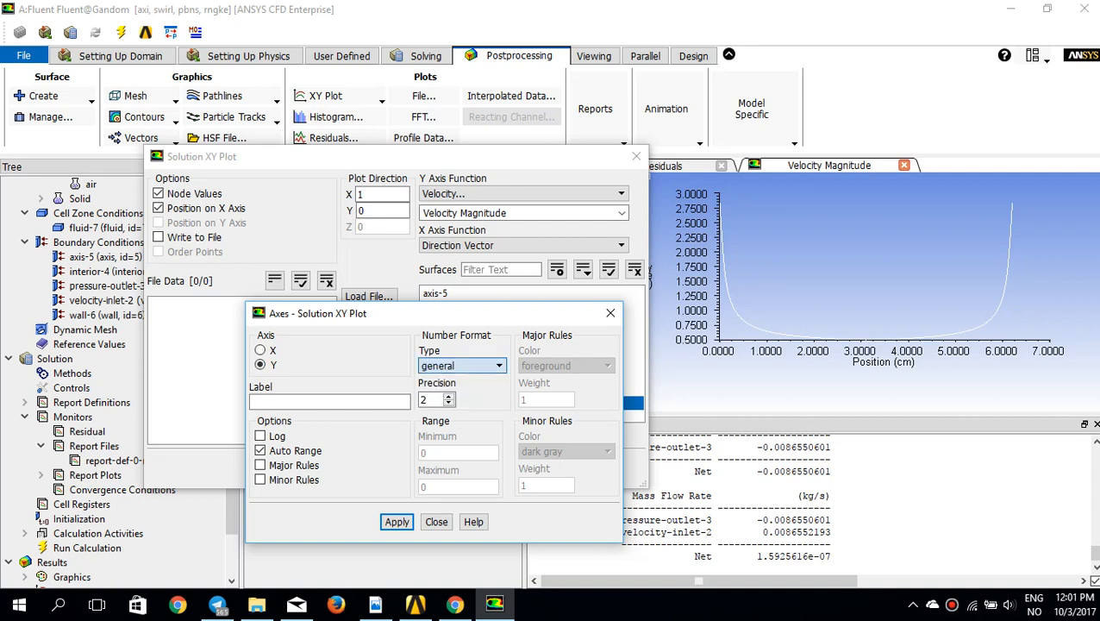
pyautogui.click(260, 350)
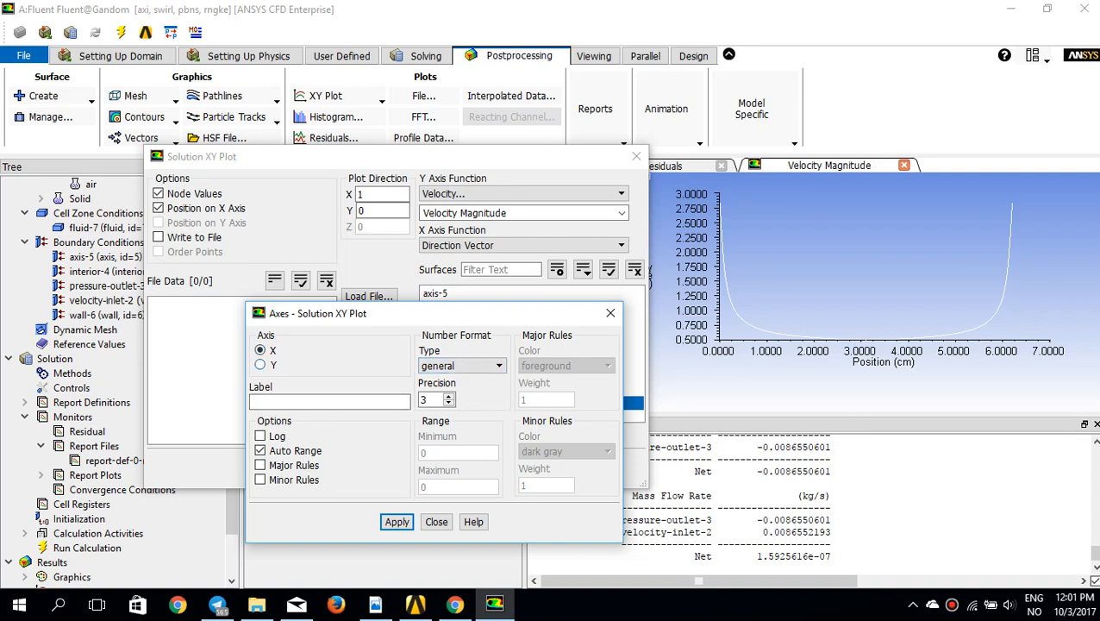
pyautogui.click(437, 522)
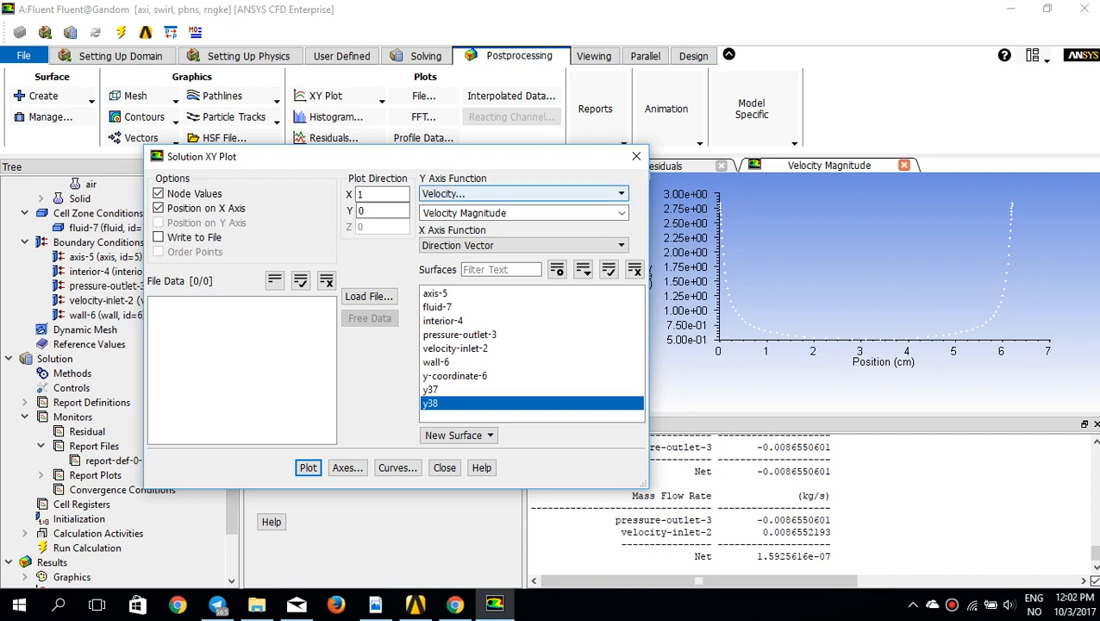
# Plot Velocity Magnitude on surface y37 instead of y38, and close the XY plot settings.
pyautogui.click(448, 388)
pyautogui.keyDown('ctrl'); pyautogui.click(430, 403); pyautogui.keyUp('ctrl')
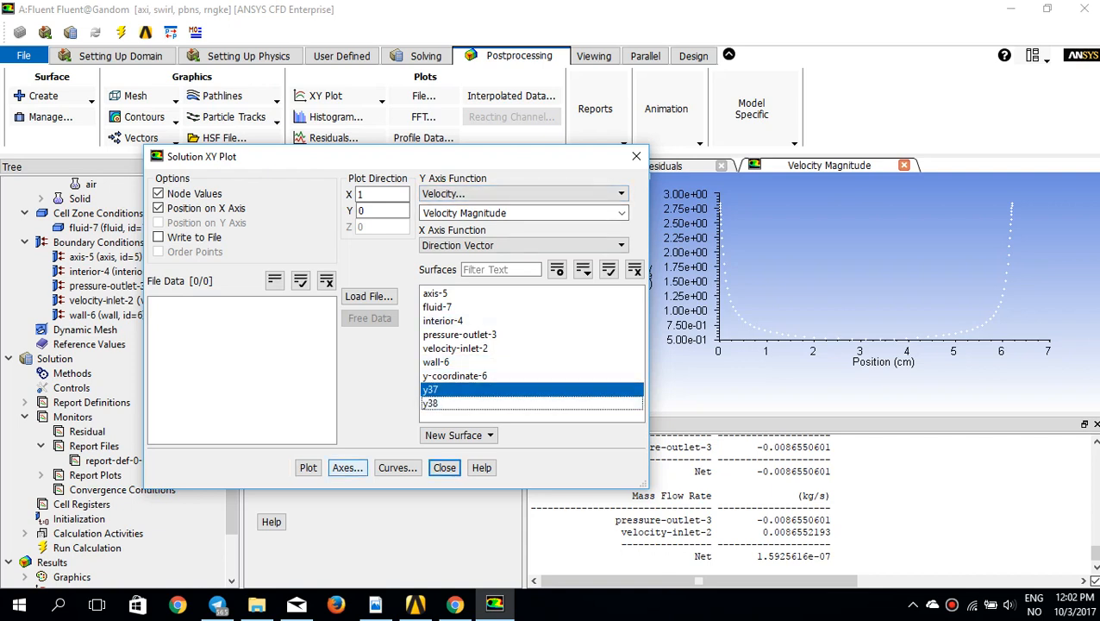
pyautogui.click(308, 467)
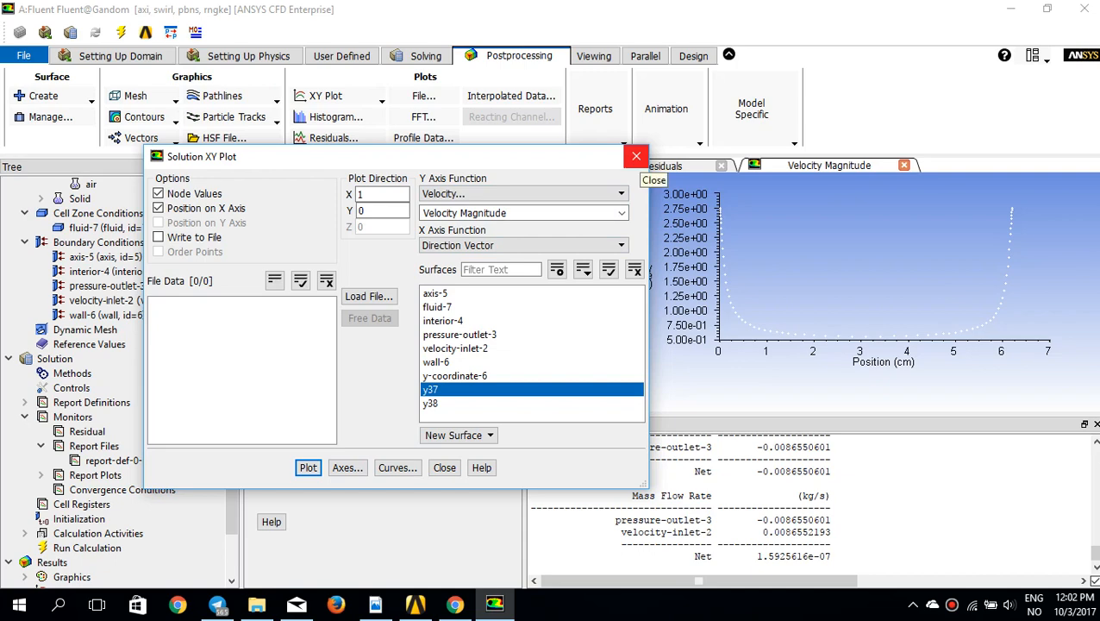
pyautogui.click(636, 156)
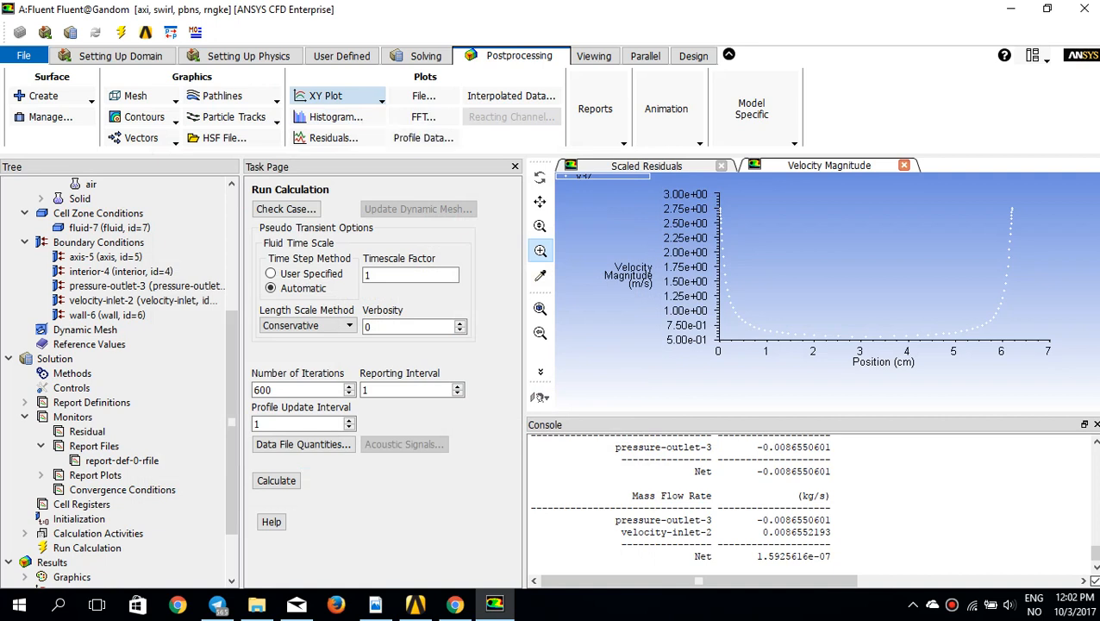
# Create a new XY plot, xy-plot-5, with Turbulence and Wall Yplus as the Y axis function.
pyautogui.click(381, 101)
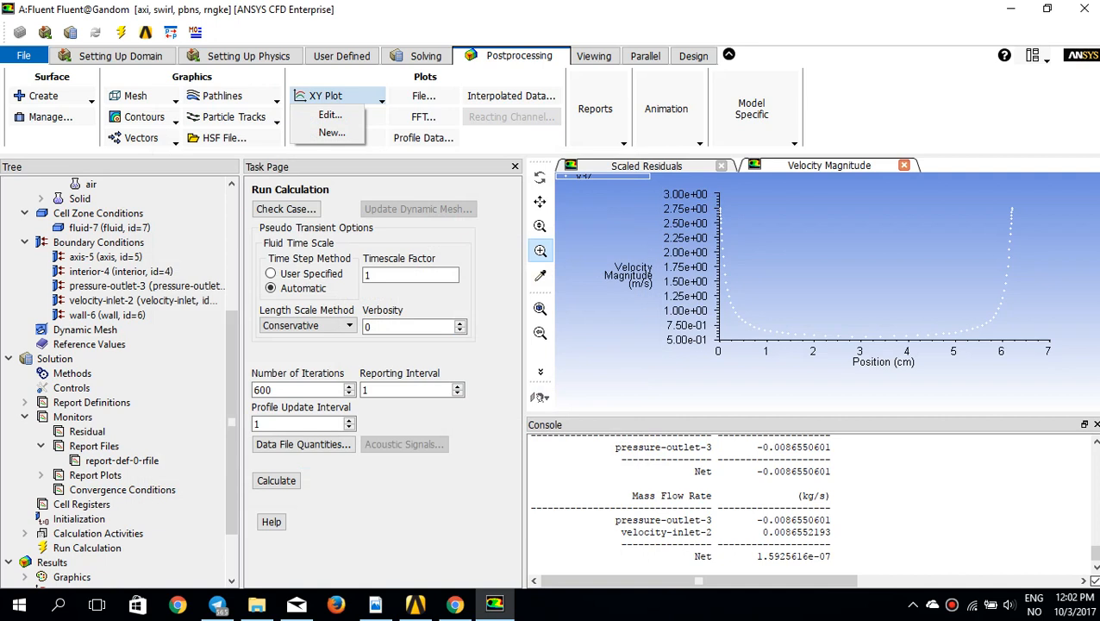
pyautogui.click(332, 132)
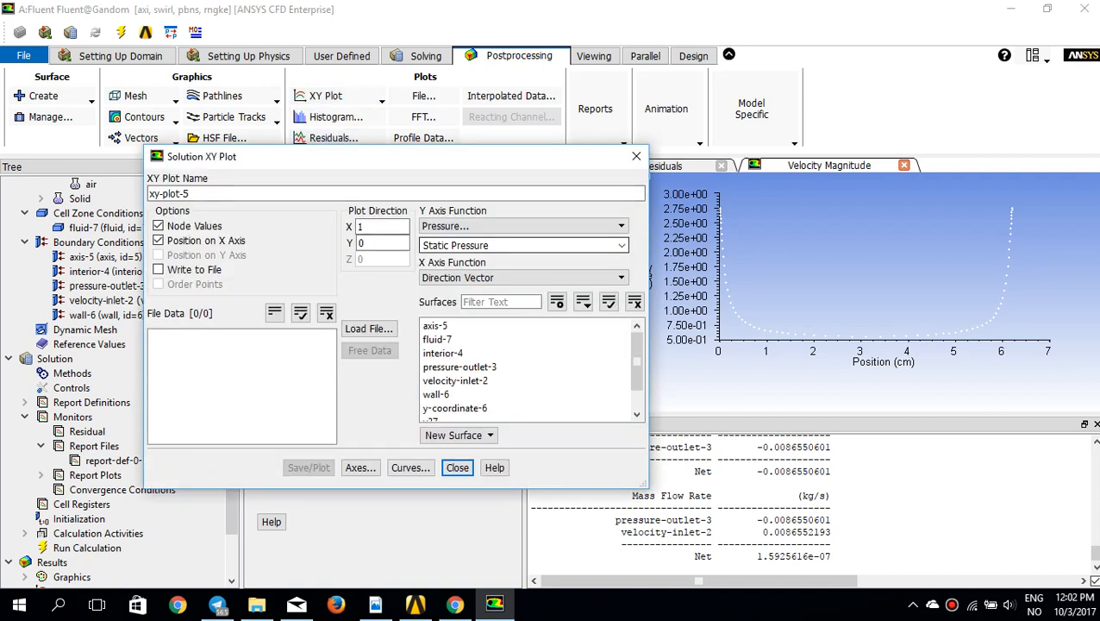
pyautogui.scroll(-1, 528, 369)
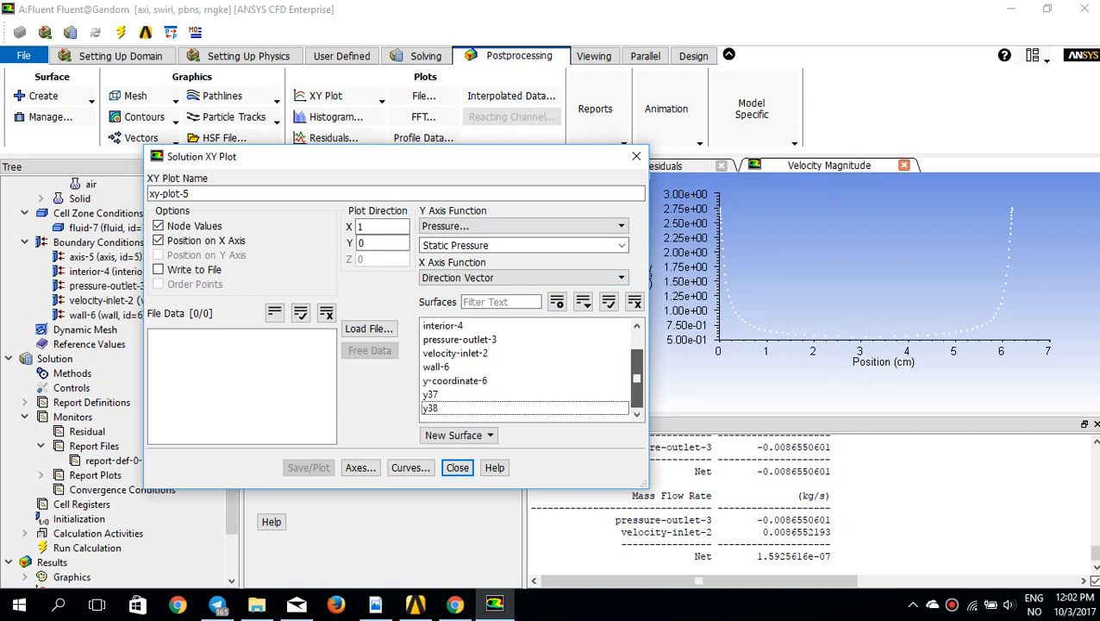
pyautogui.scroll(1, 528, 369)
pyautogui.click(521, 226)
pyautogui.press('Down')
pyautogui.press('Down')
pyautogui.press('Down')
pyautogui.press('Return')
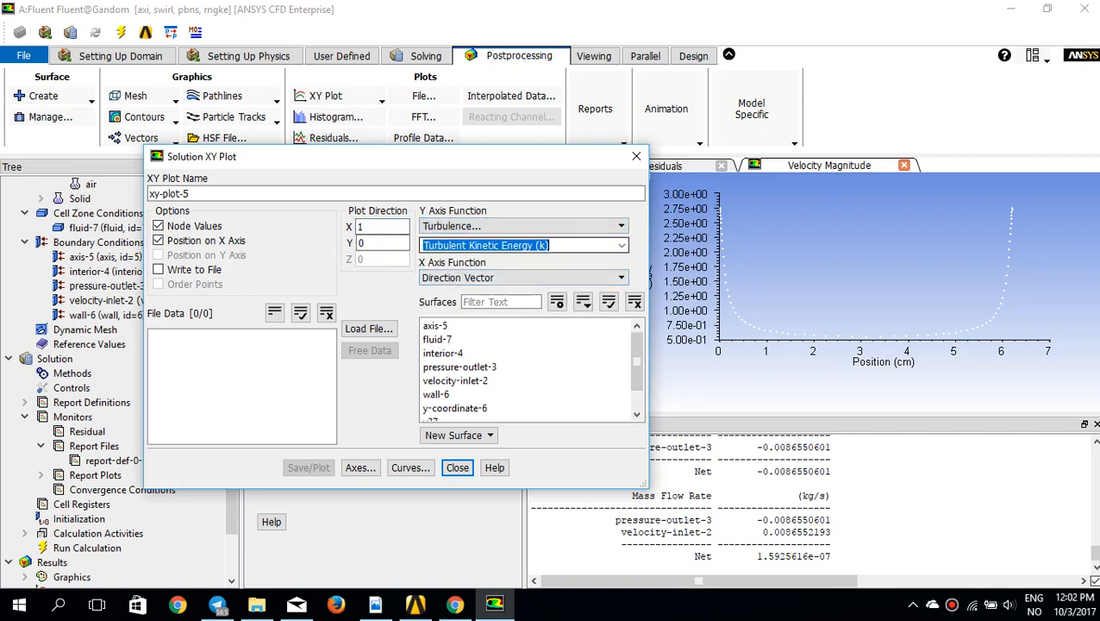
pyautogui.click(522, 245)
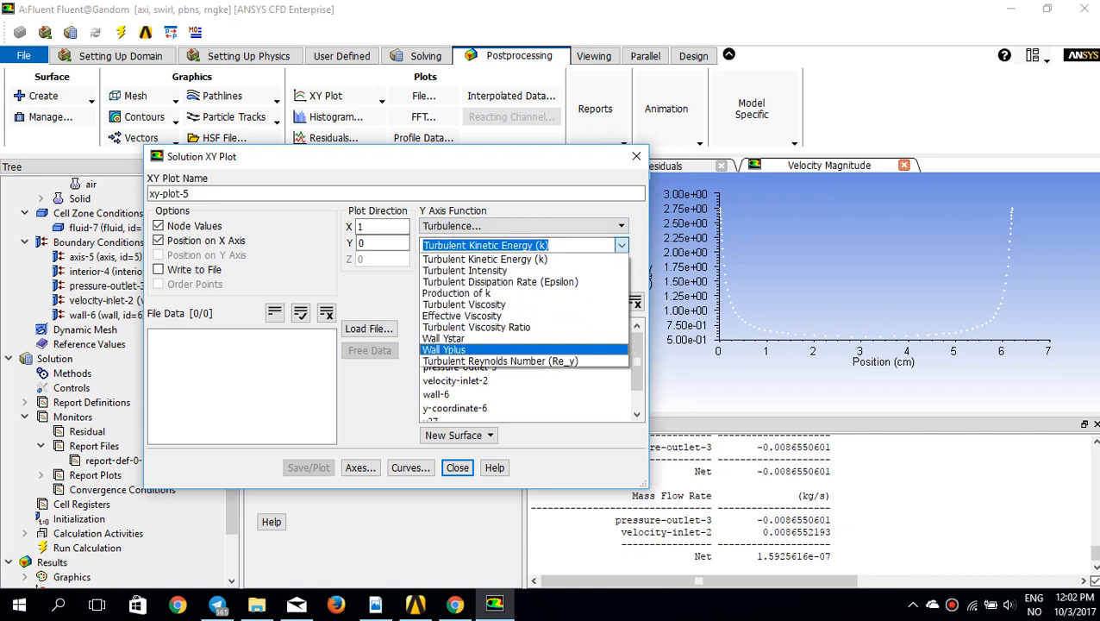
pyautogui.click(444, 354)
# Set the plot direction to X 0 and Y 1, select surface wall-6, and save and plot Wall Yplus.
pyautogui.click(382, 226)
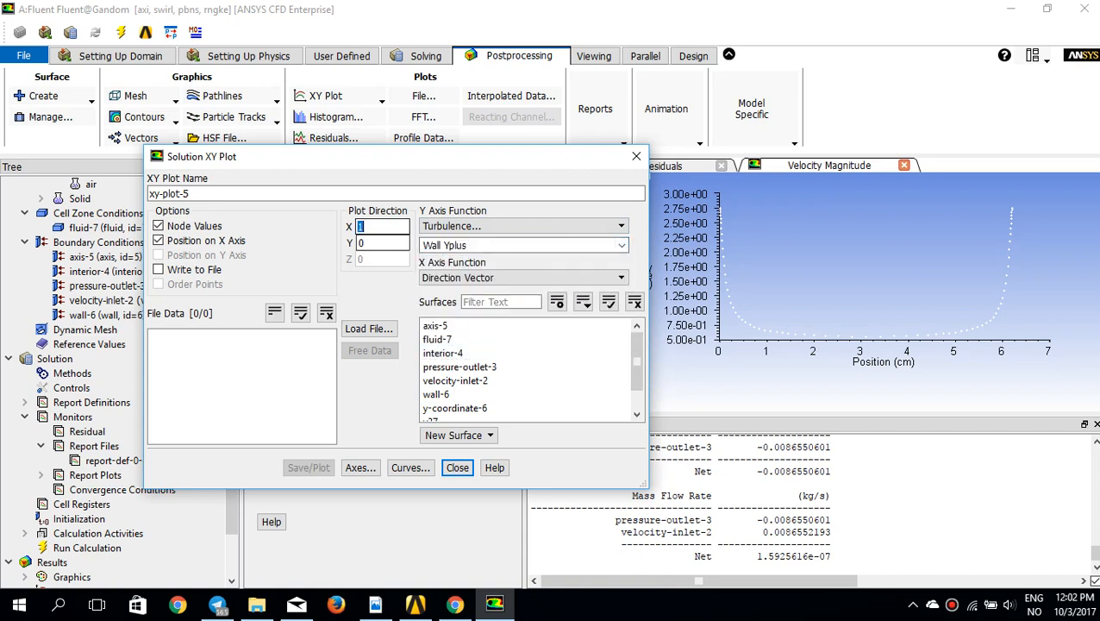
pyautogui.write('0')
pyautogui.press('Tab')
pyautogui.write('1')
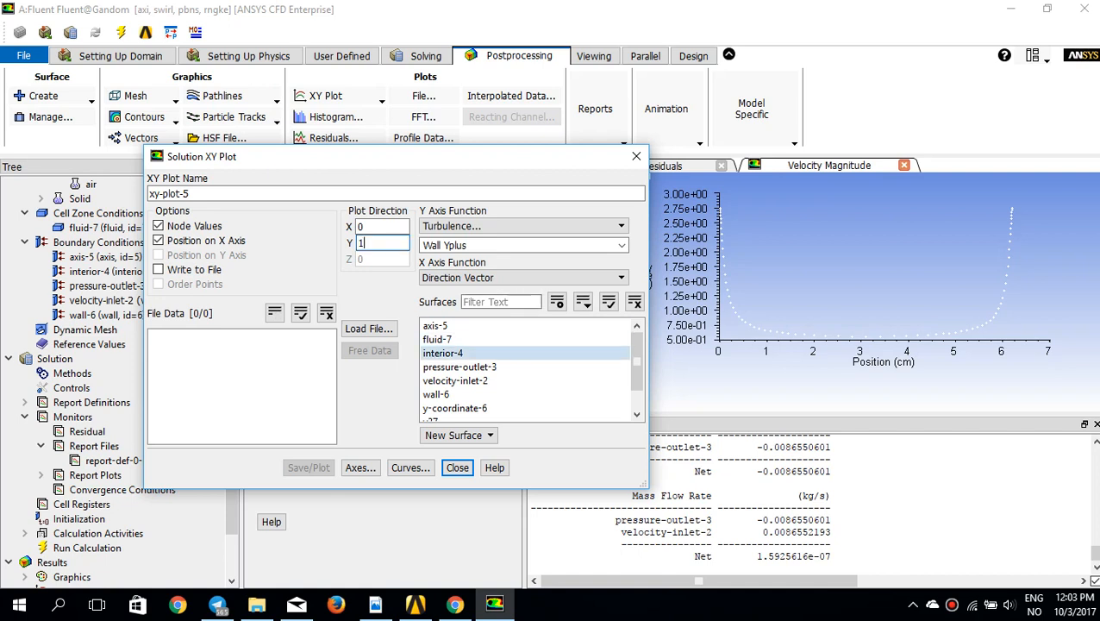
pyautogui.scroll(-1, 527, 369)
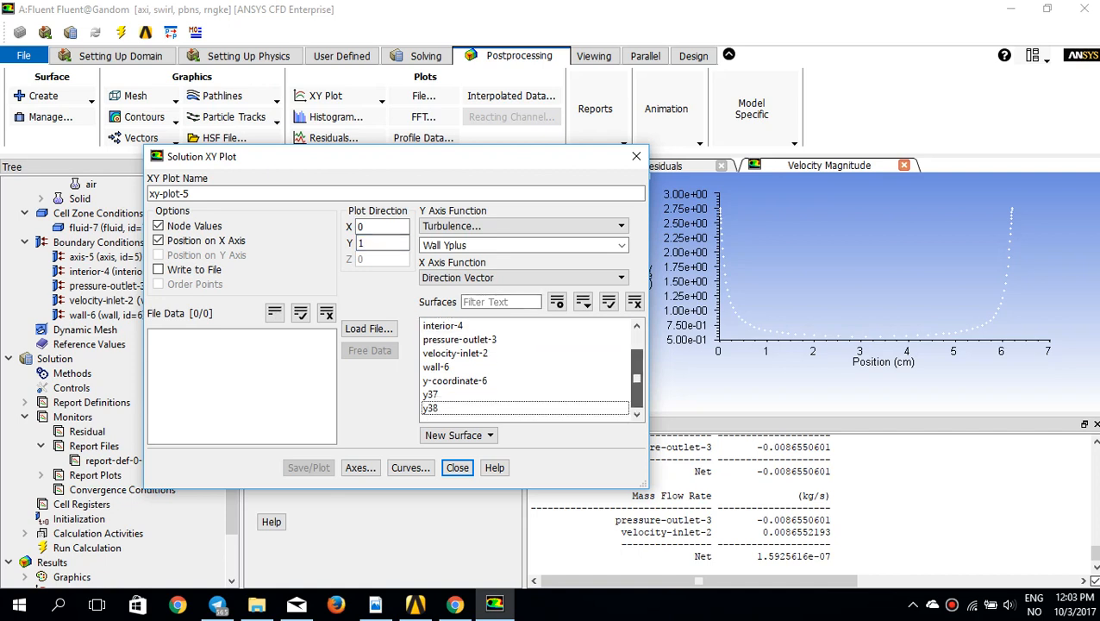
pyautogui.click(449, 366)
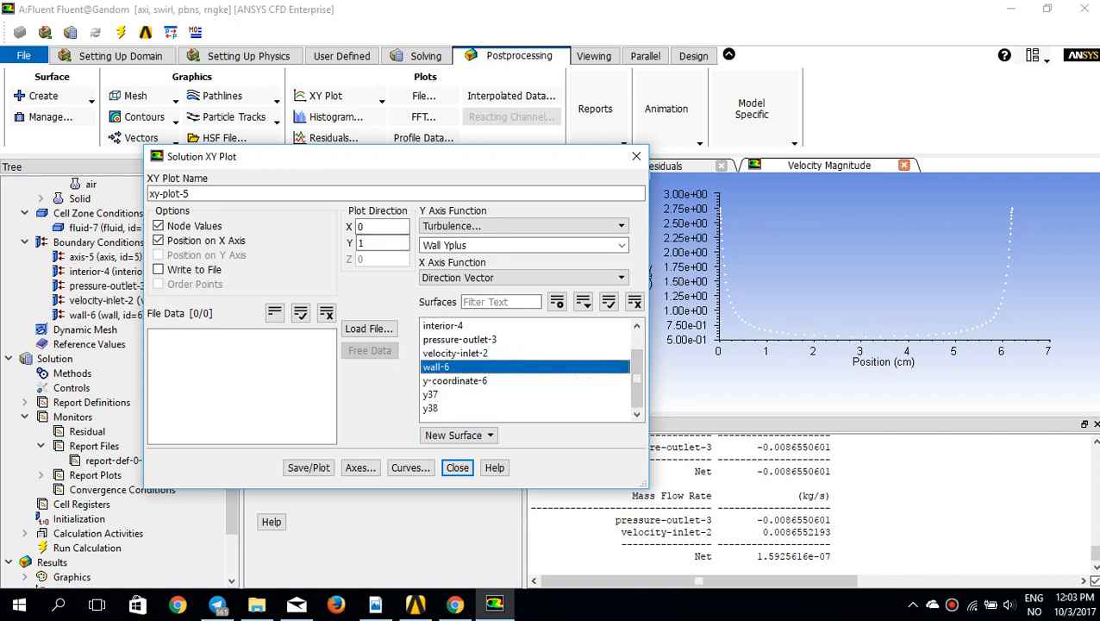
pyautogui.click(308, 467)
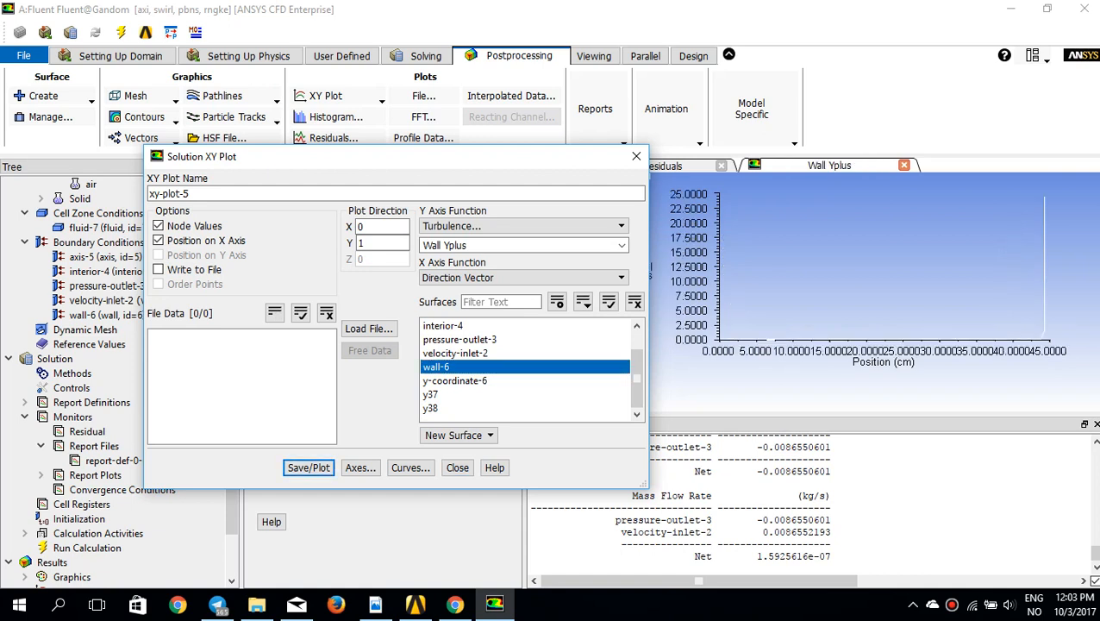
# Give the Y axis precision 2 and a manual range with maximum 43, and replot xy-plot-5.
pyautogui.click(360, 467)
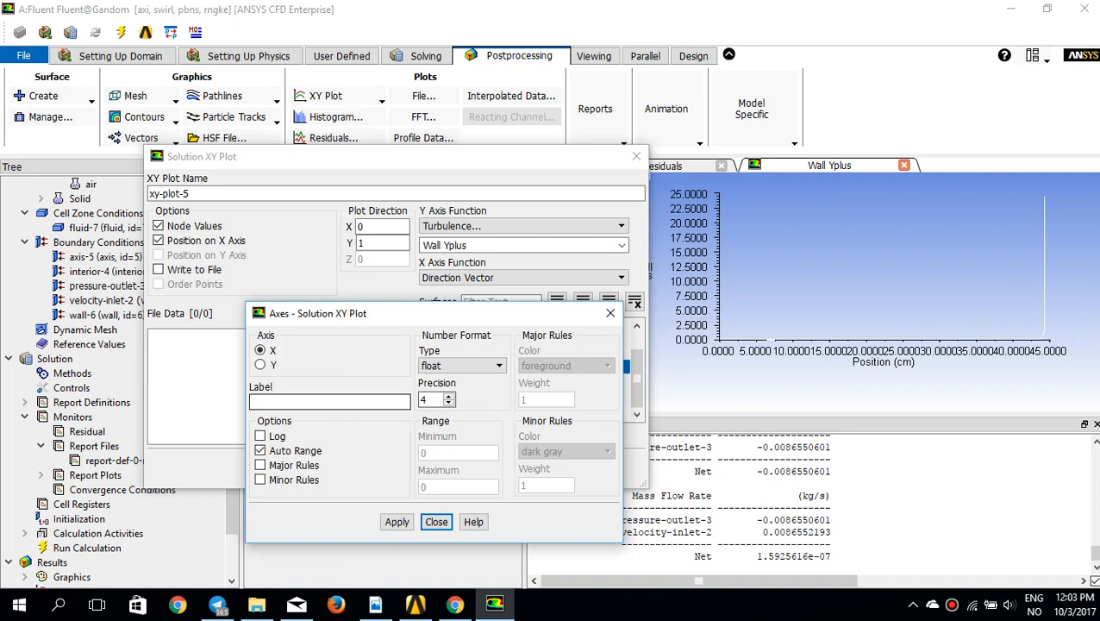
pyautogui.doubleClick(430, 399)
pyautogui.write('2')
pyautogui.click(260, 365)
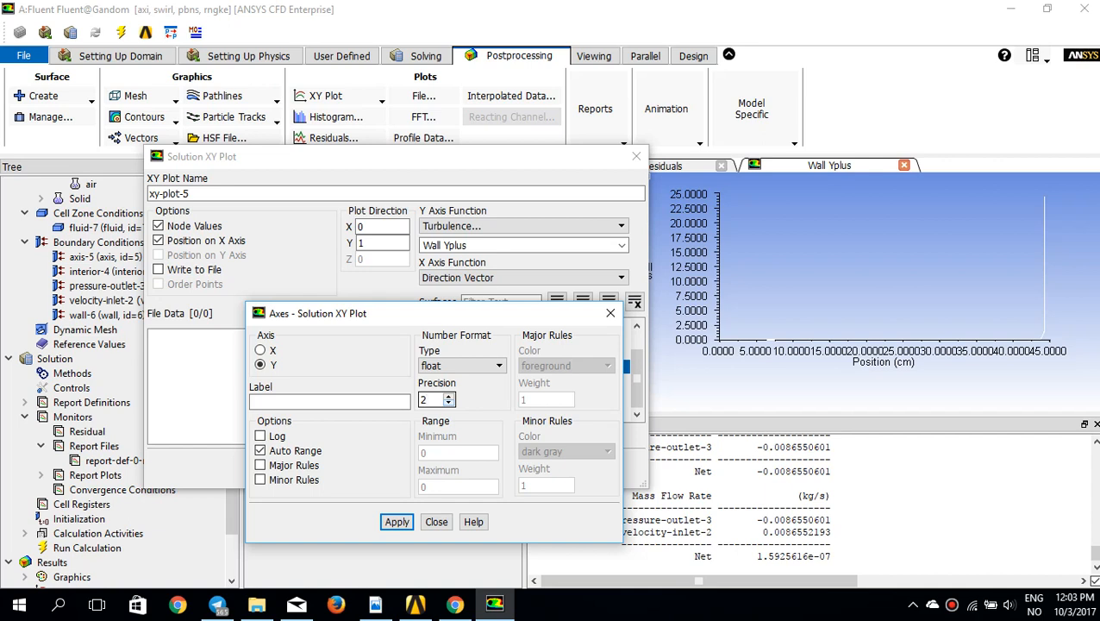
pyautogui.click(259, 450)
pyautogui.click(458, 486)
pyautogui.write('43')
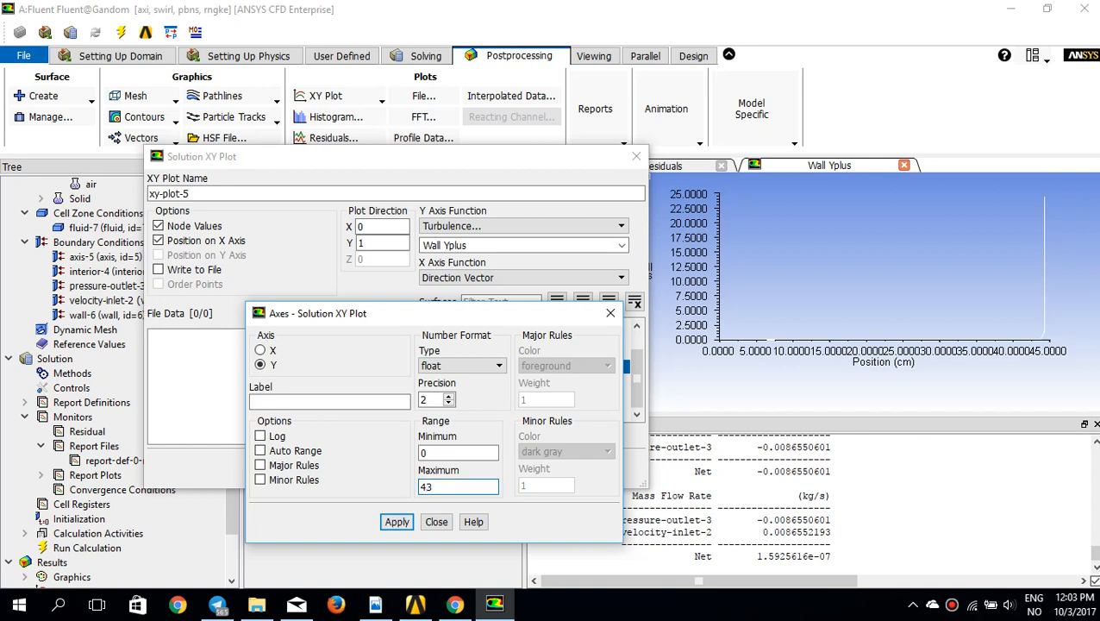
pyautogui.click(397, 521)
pyautogui.click(437, 522)
pyautogui.click(309, 467)
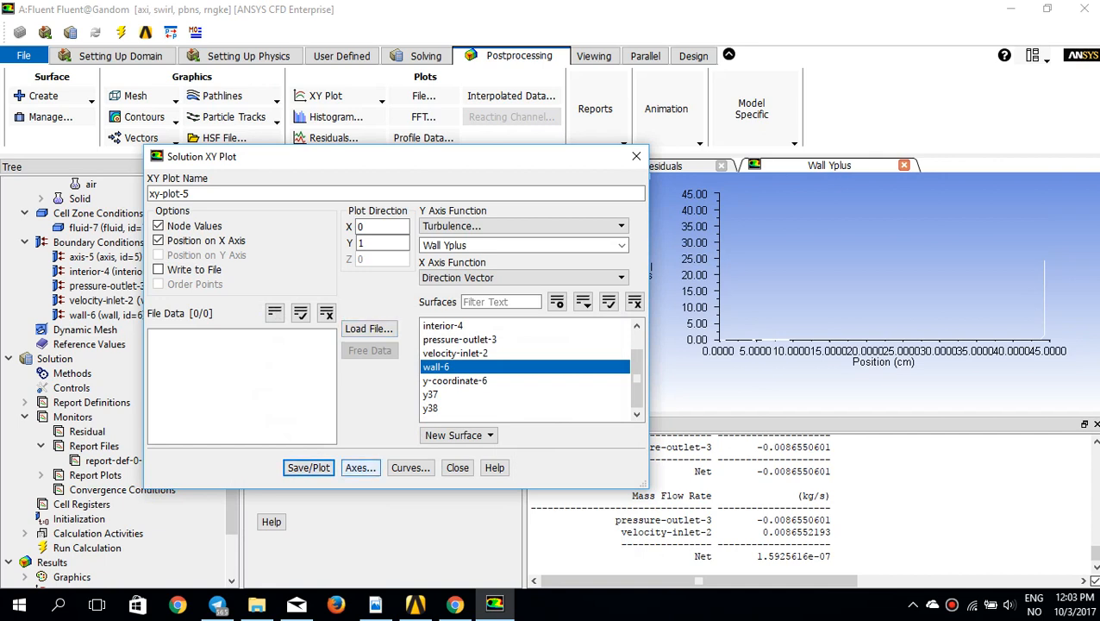
# Reopen the axes settings and try a Y axis maximum of 42 with the general number format.
pyautogui.click(360, 468)
pyautogui.doubleClick(426, 487)
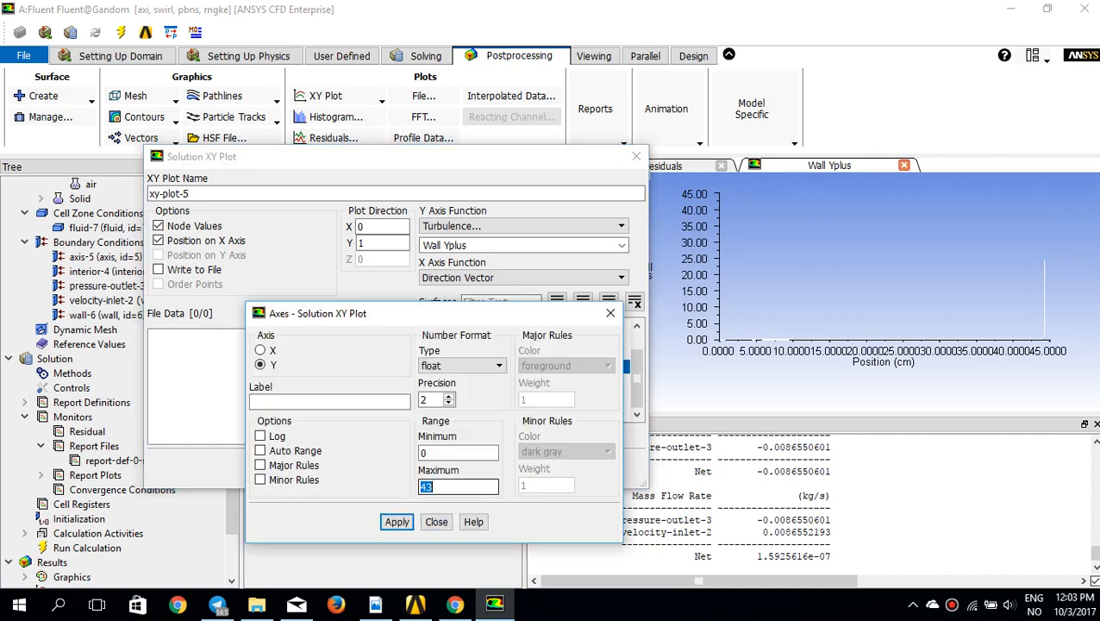
pyautogui.write('42')
pyautogui.click(461, 366)
pyautogui.click(440, 377)
# Set the X axis number format to general with precision 2, and replot Wall Yplus.
pyautogui.click(260, 350)
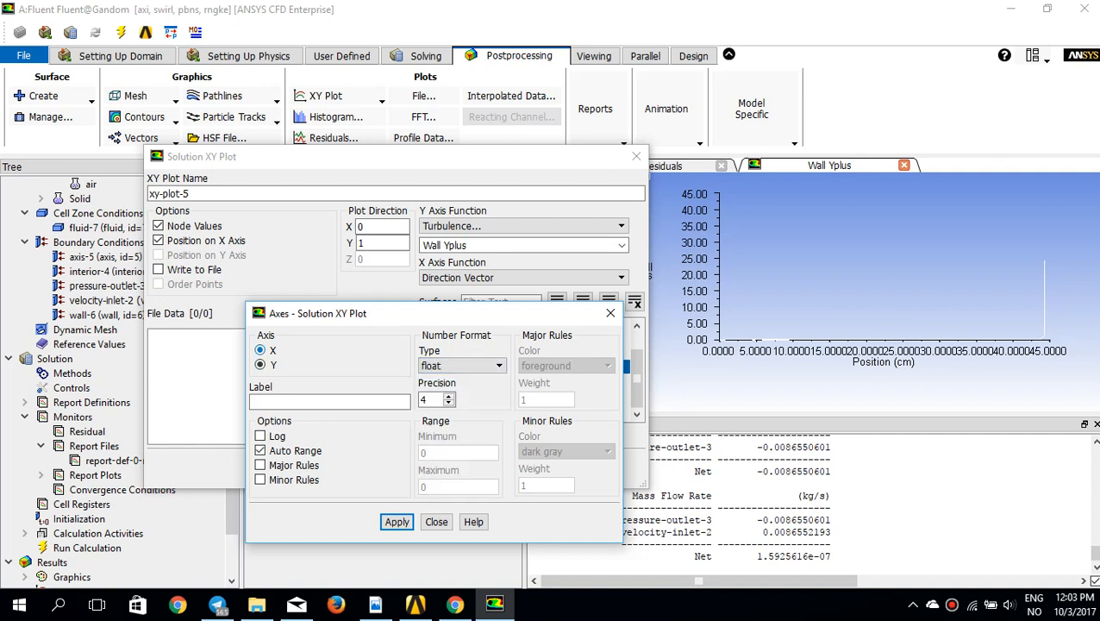
pyautogui.click(461, 366)
pyautogui.click(440, 376)
pyautogui.doubleClick(426, 399)
pyautogui.write('2')
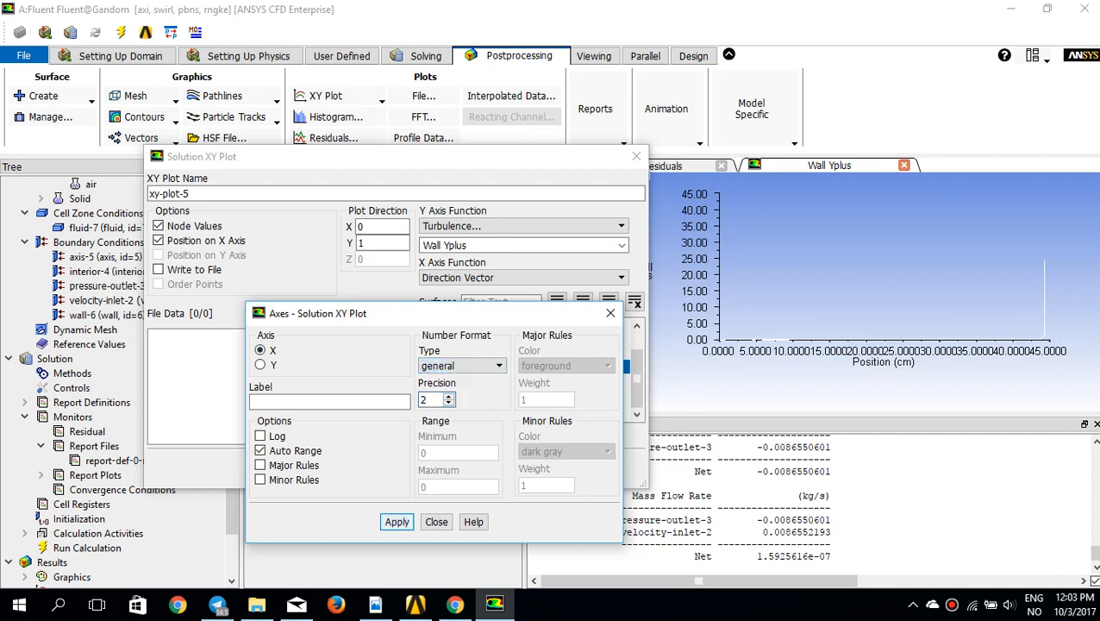
pyautogui.click(397, 522)
pyautogui.click(436, 522)
pyautogui.click(308, 467)
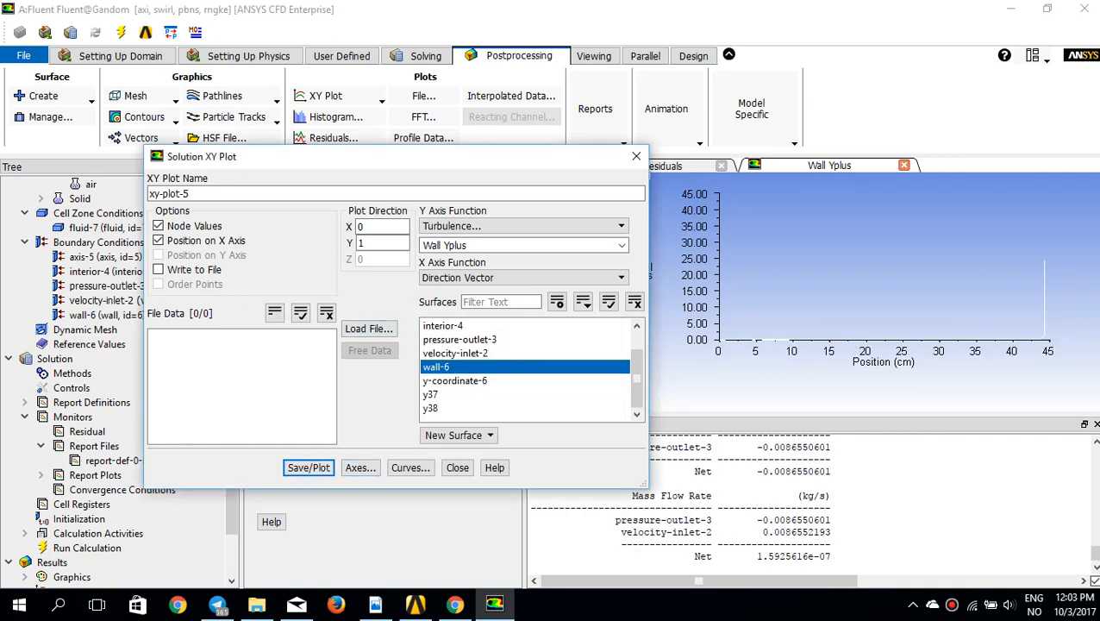
# Turn off automatic range for the X axis, set its range from 0 to 43, and apply it.
pyautogui.click(360, 467)
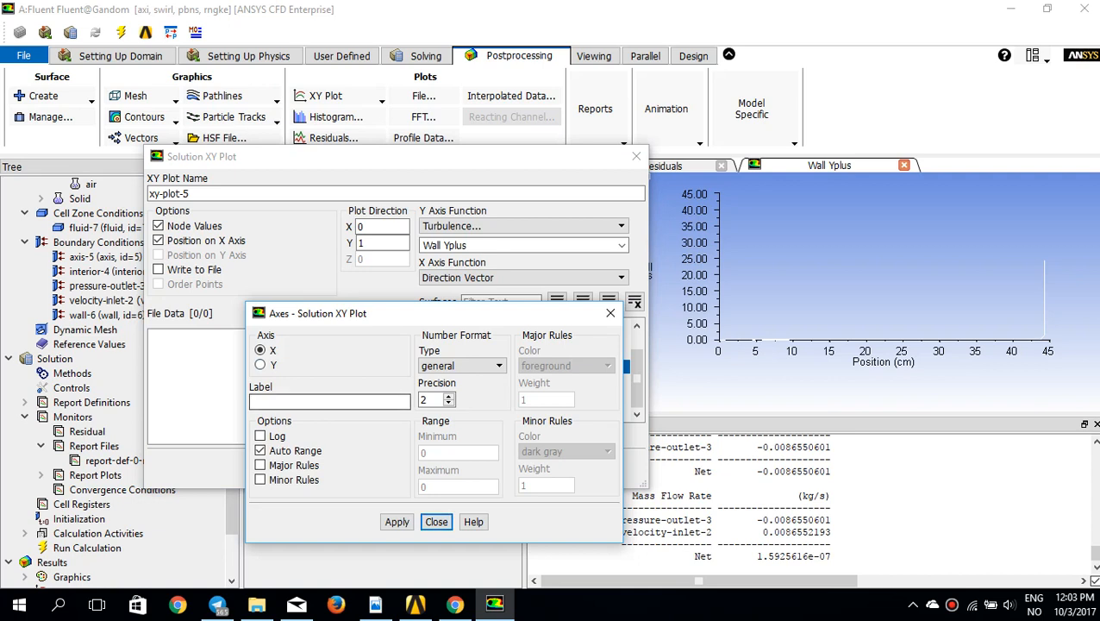
pyautogui.click(260, 364)
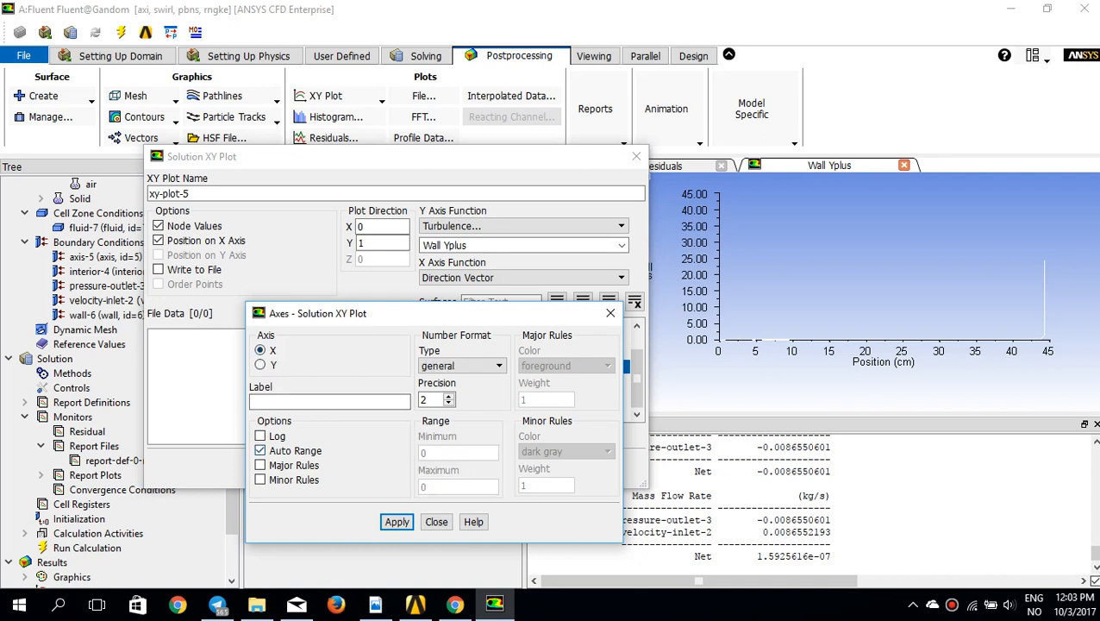
pyautogui.click(260, 450)
pyautogui.doubleClick(458, 453)
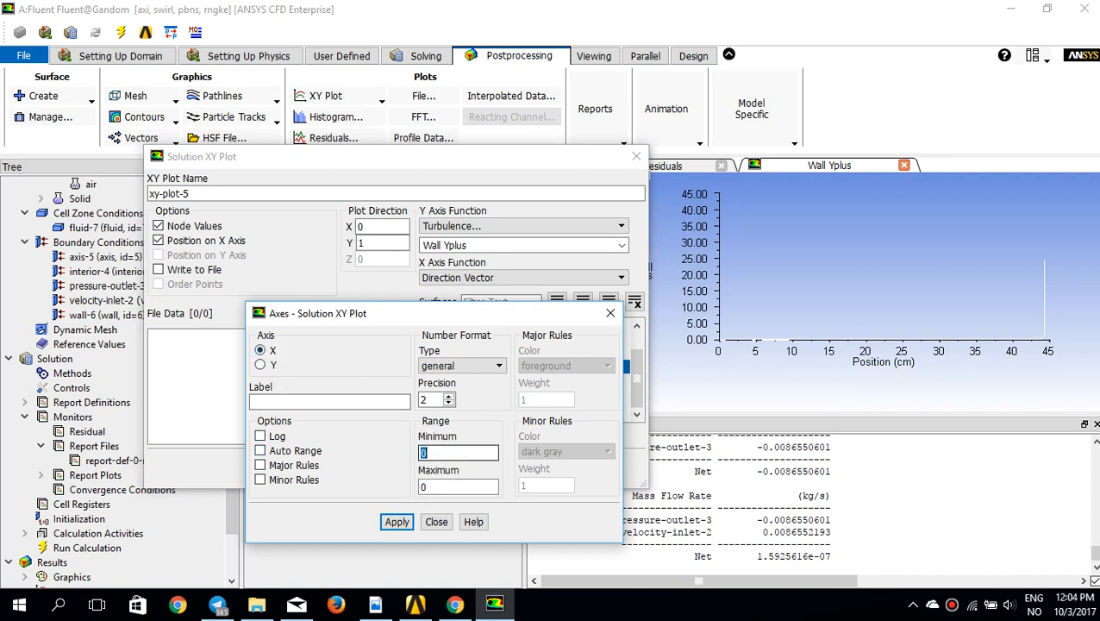
pyautogui.write('0')
pyautogui.press('Tab')
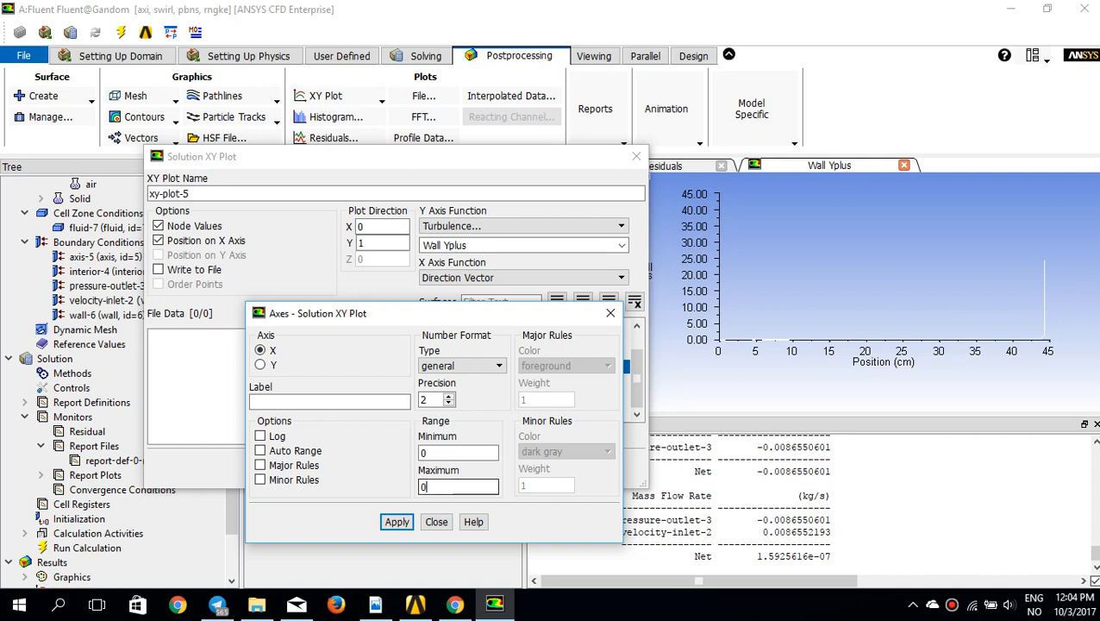
pyautogui.write('43')
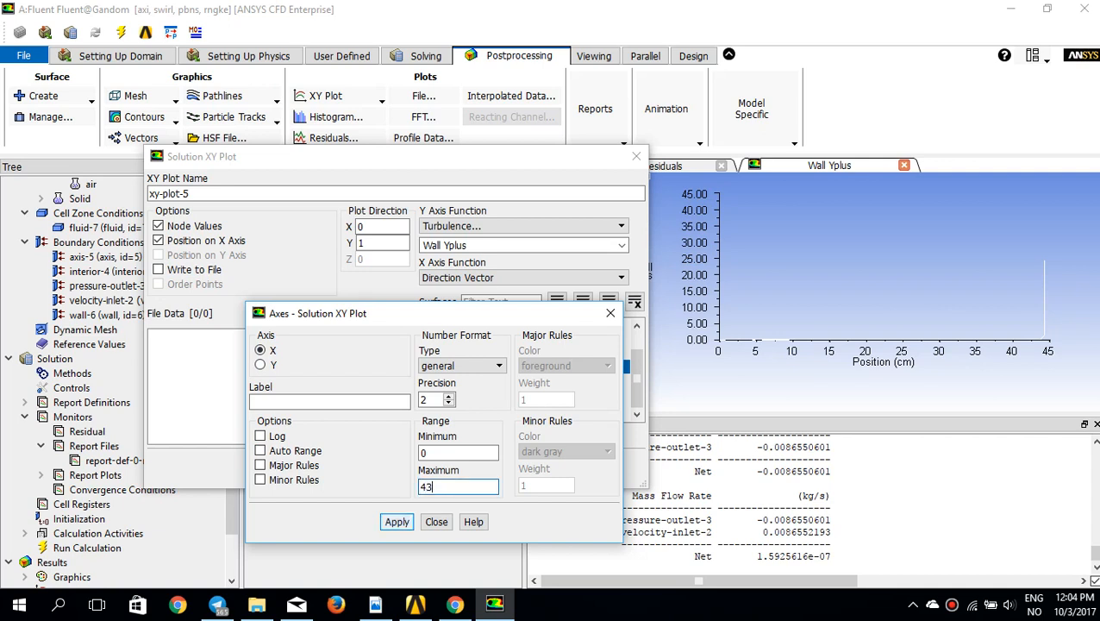
pyautogui.click(397, 522)
pyautogui.click(436, 521)
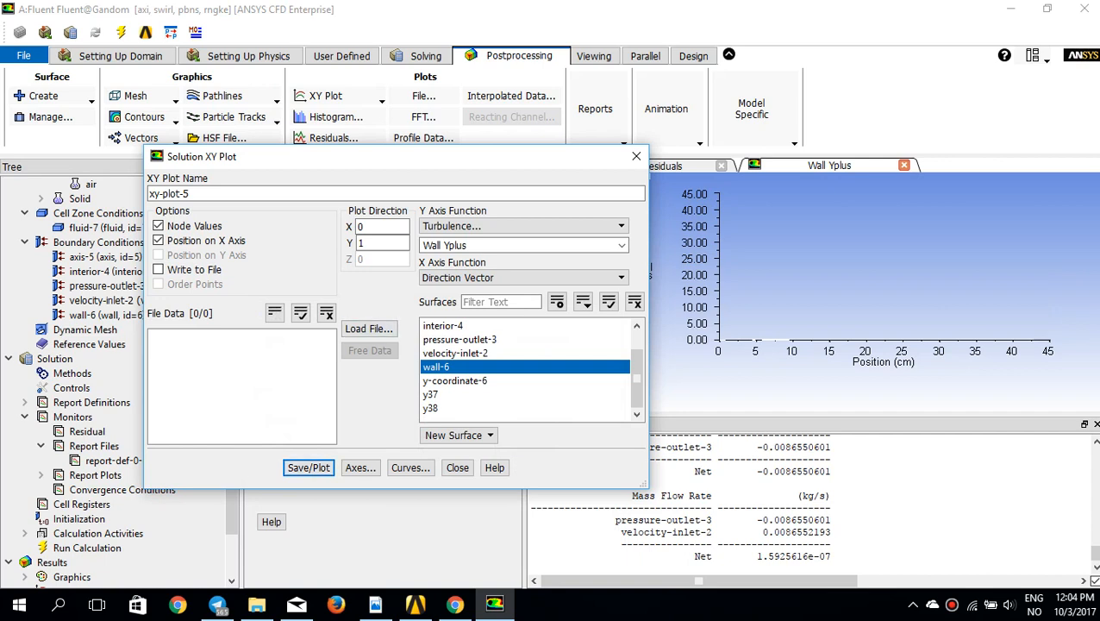
# Switch the X axis back to automatic range and replot Wall Yplus.
pyautogui.click(360, 467)
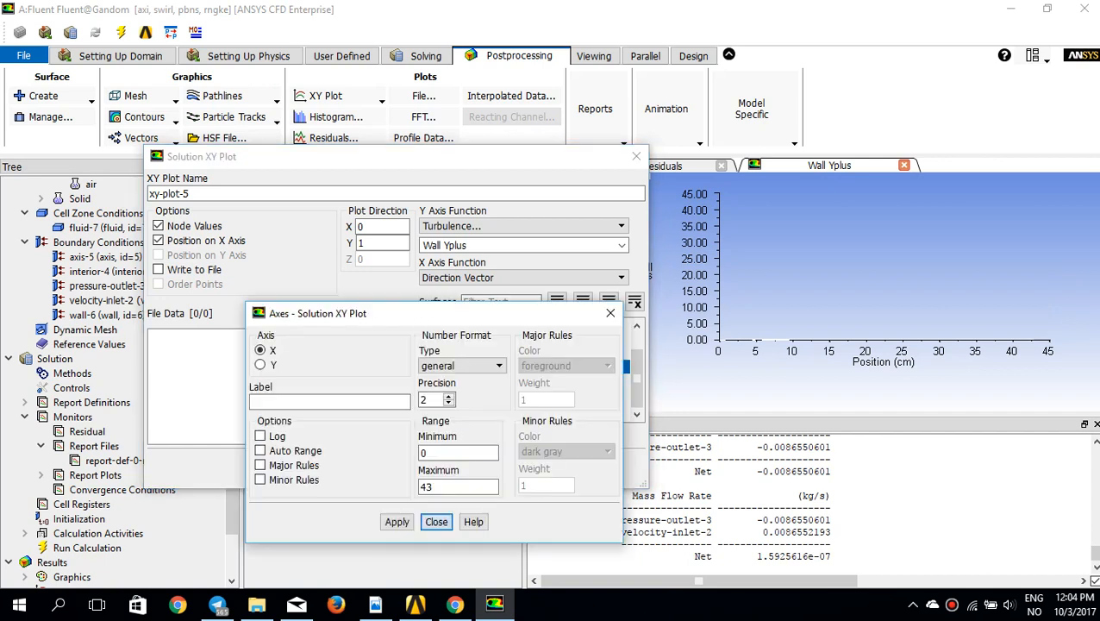
pyautogui.click(261, 450)
pyautogui.click(397, 522)
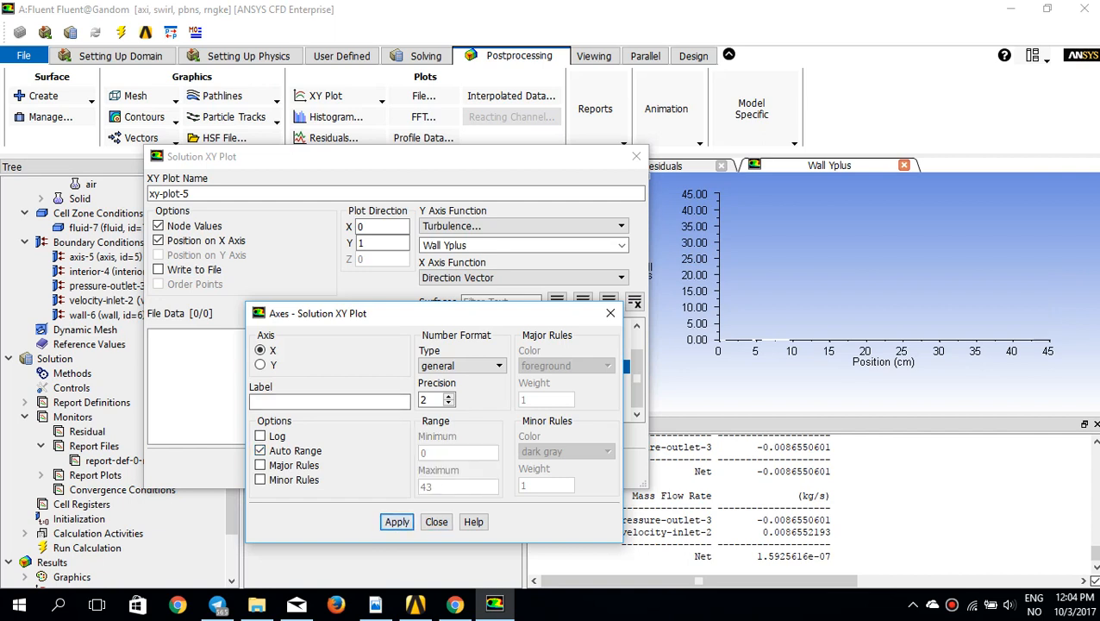
pyautogui.click(436, 522)
pyautogui.click(309, 467)
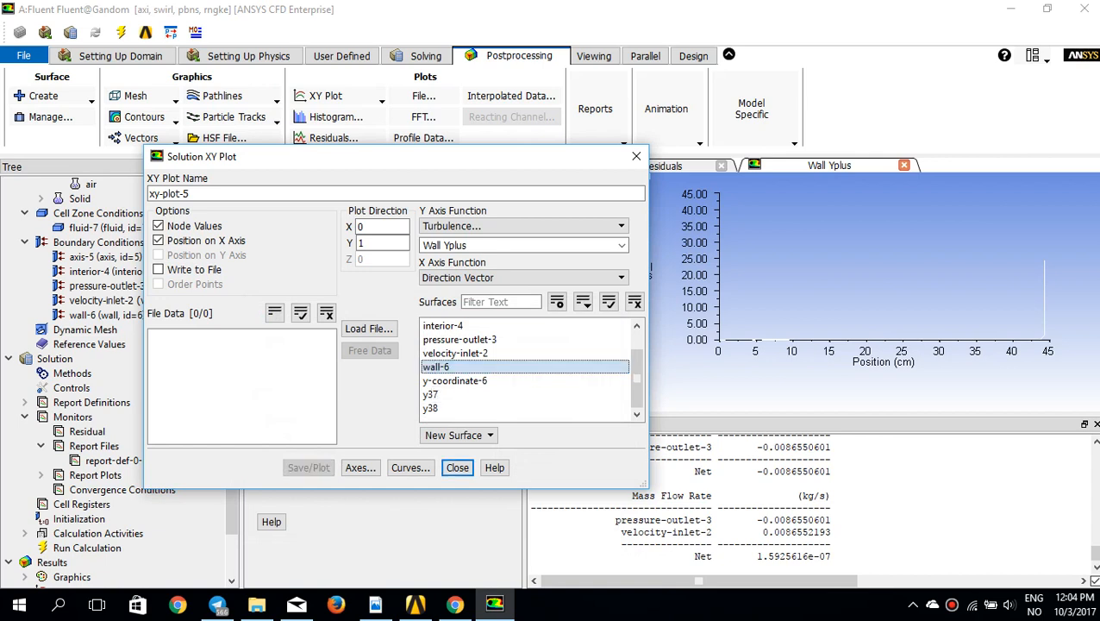
# Return the Y axis to automatic range in the axes settings and replot Wall Yplus on wall-6.
pyautogui.click(360, 468)
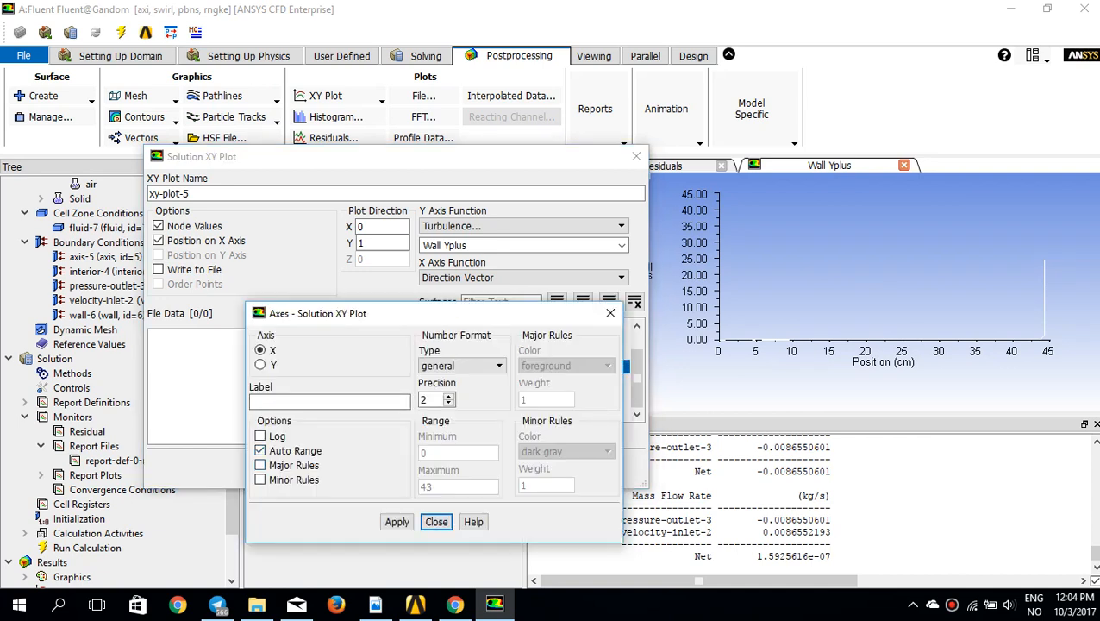
pyautogui.click(260, 450)
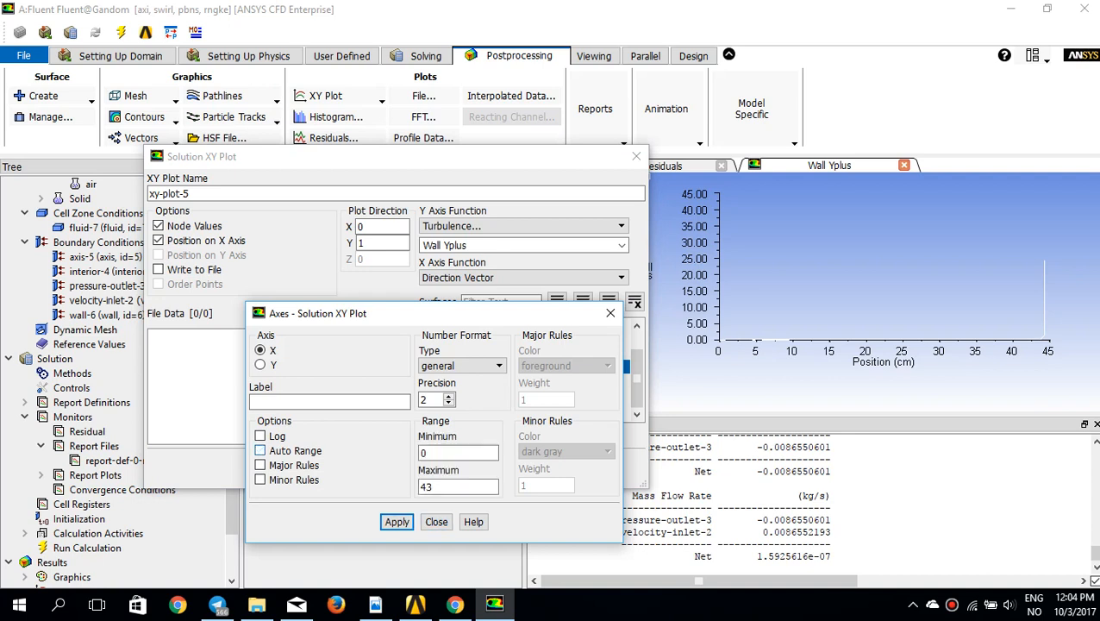
pyautogui.click(436, 486)
pyautogui.click(259, 363)
pyautogui.click(260, 450)
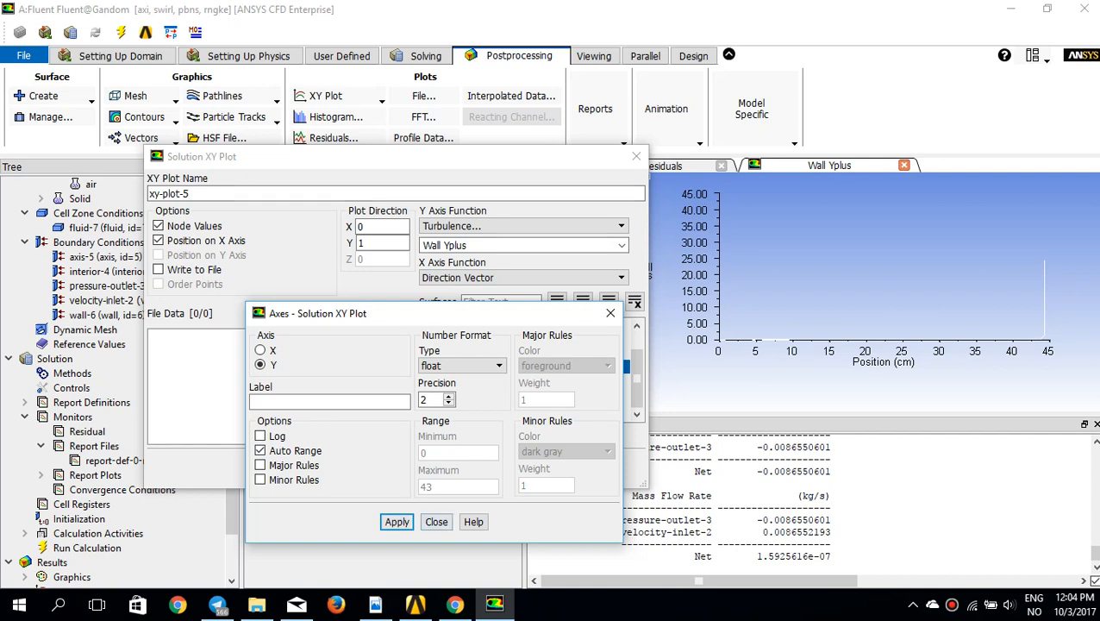
pyautogui.click(436, 522)
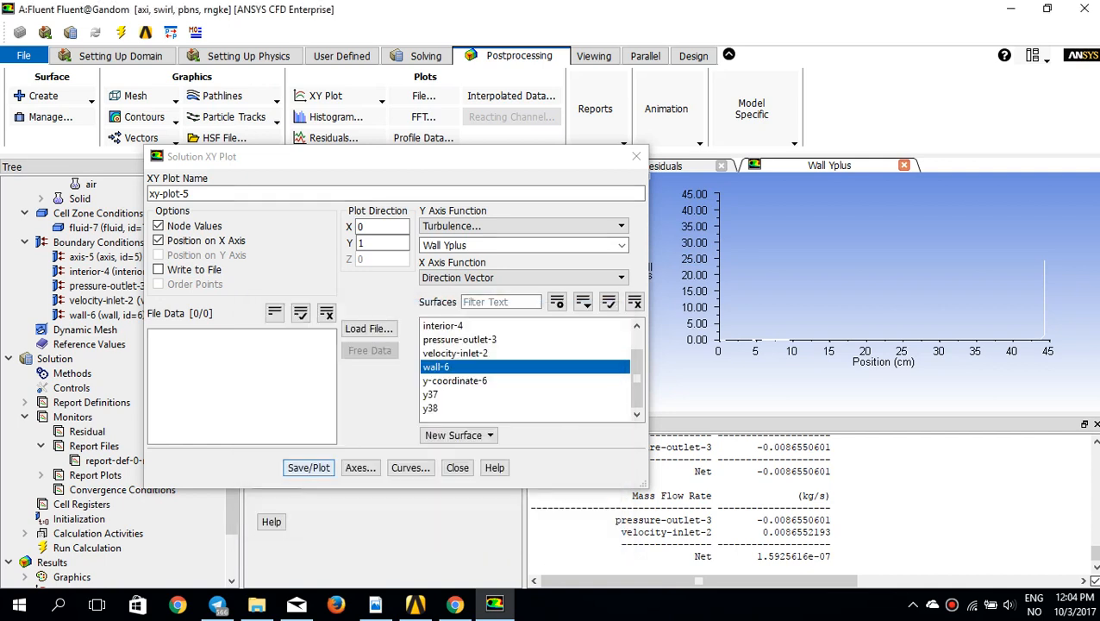
pyautogui.click(308, 468)
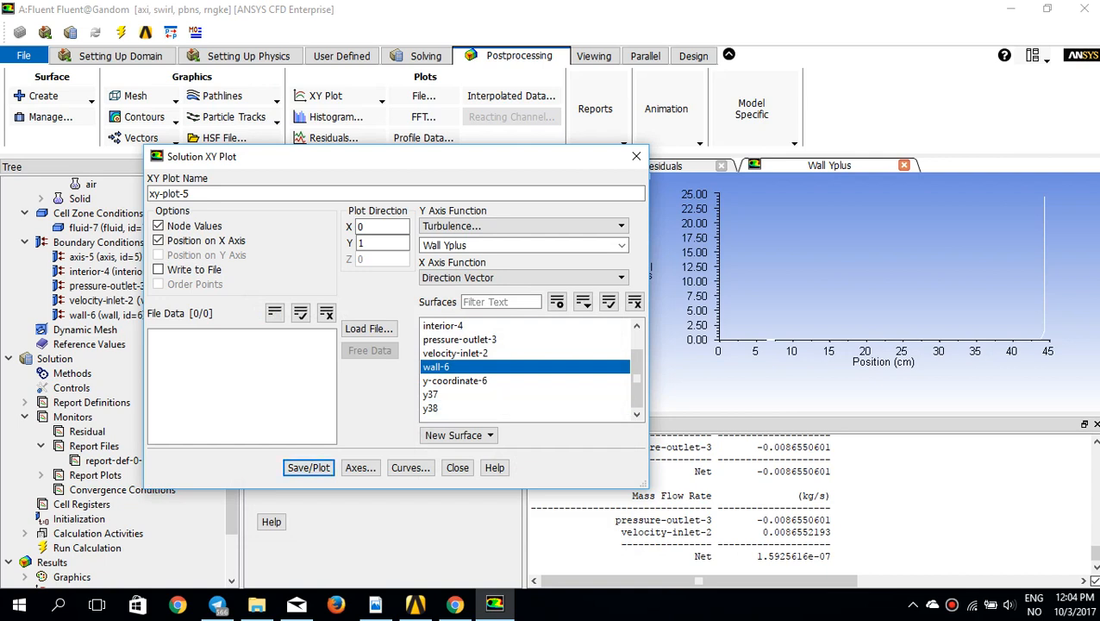
# Turn off automatic range for the X axis again, keeping the manual range of 0 to 43.
pyautogui.click(361, 467)
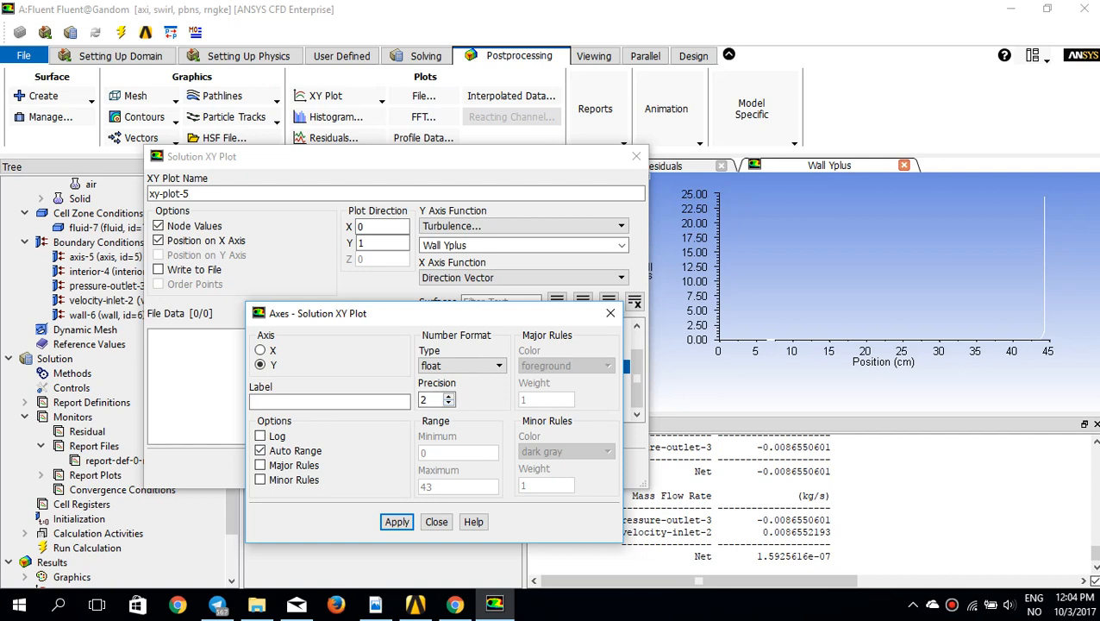
pyautogui.click(259, 350)
pyautogui.click(260, 450)
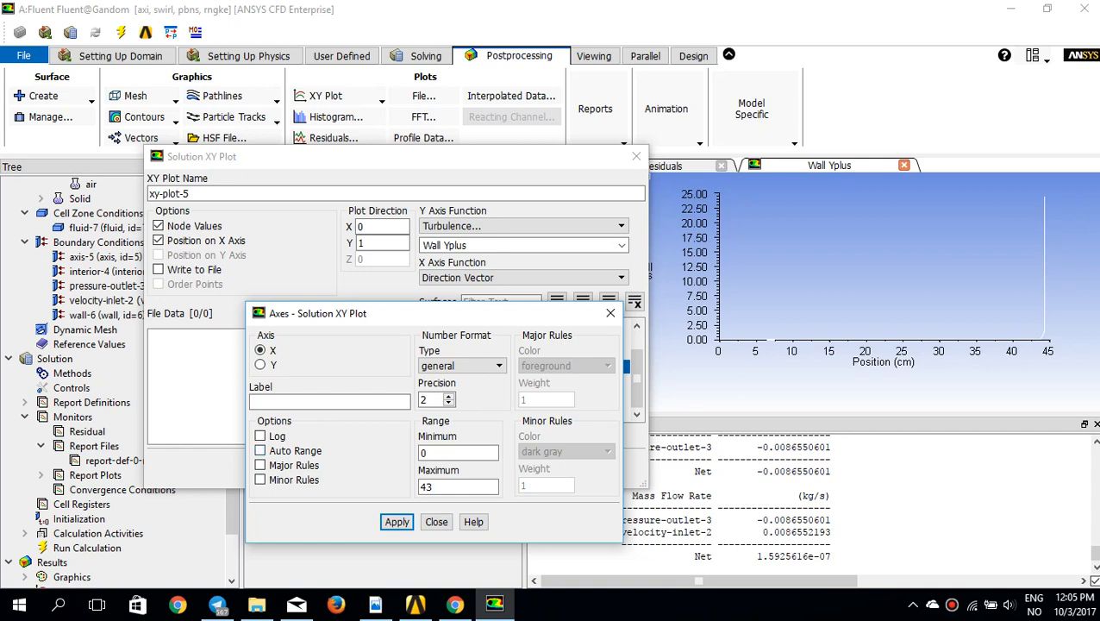
pyautogui.click(449, 486)
pyautogui.press('Tab')
# Try a manual Y axis maximum of 1, and put the Y axis back on automatic range.
pyautogui.click(260, 365)
pyautogui.click(261, 450)
pyautogui.doubleClick(458, 486)
pyautogui.press('BackSpace')
pyautogui.write('1')
pyautogui.click(261, 450)
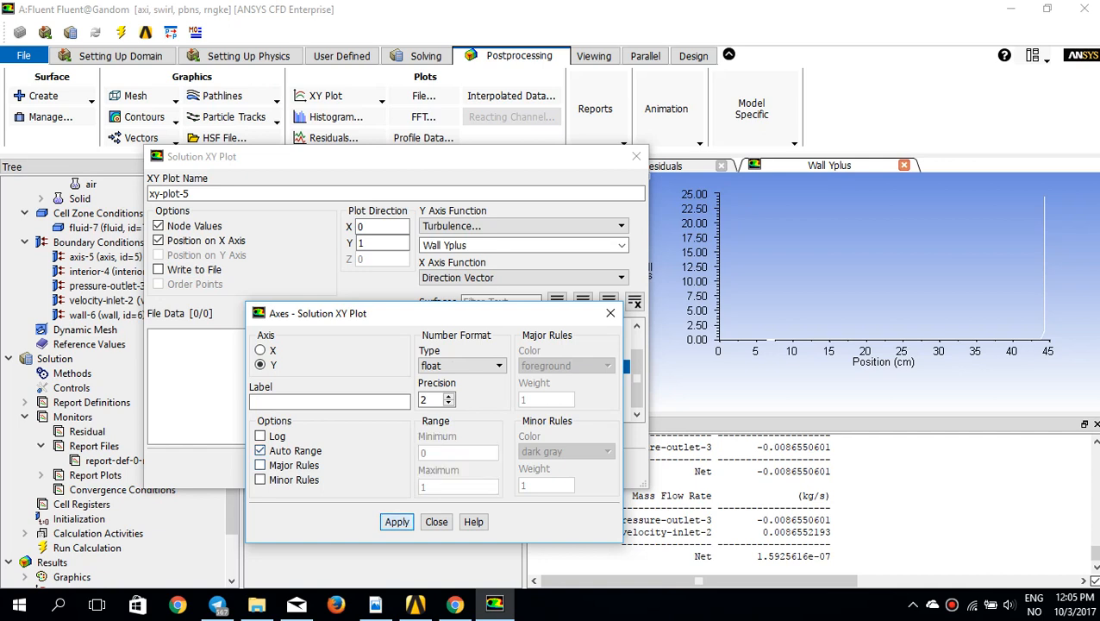
pyautogui.click(397, 521)
# Apply the manual X axis range, close the axes settings, and replot Wall Yplus.
pyautogui.click(260, 350)
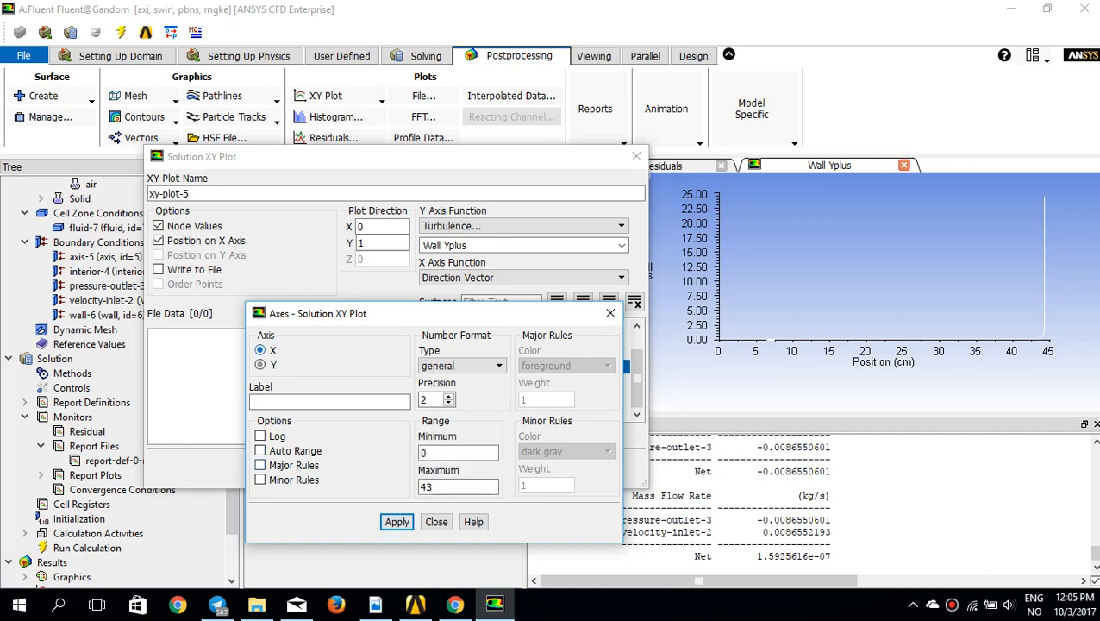
pyautogui.press('Return')
pyautogui.press('Tab')
pyautogui.press('Return')
pyautogui.press('Return')
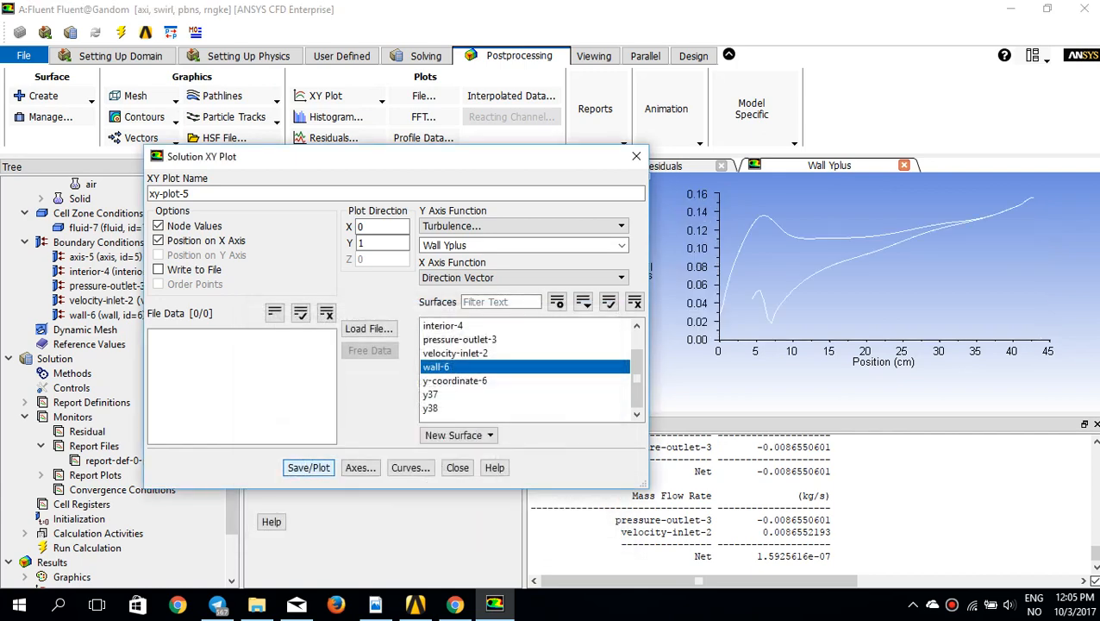